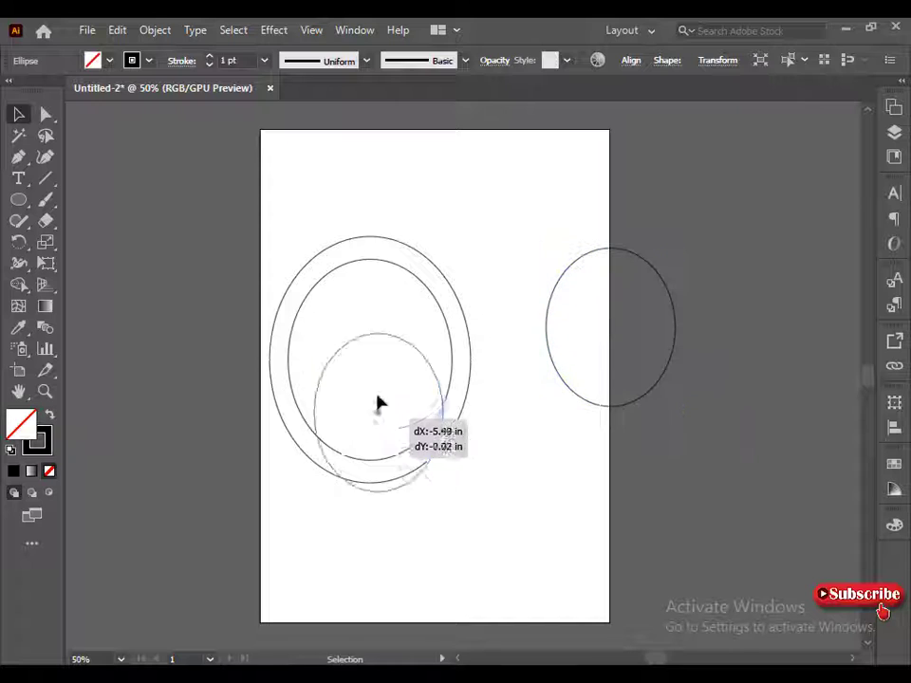
Step: Move the smallest ellipse inside the two concentric ellipses and nudge it right until it is centred
{"action": "left_click", "coordinate": [449, 445]}
{"action": "left_click", "coordinate": [305, 379]}
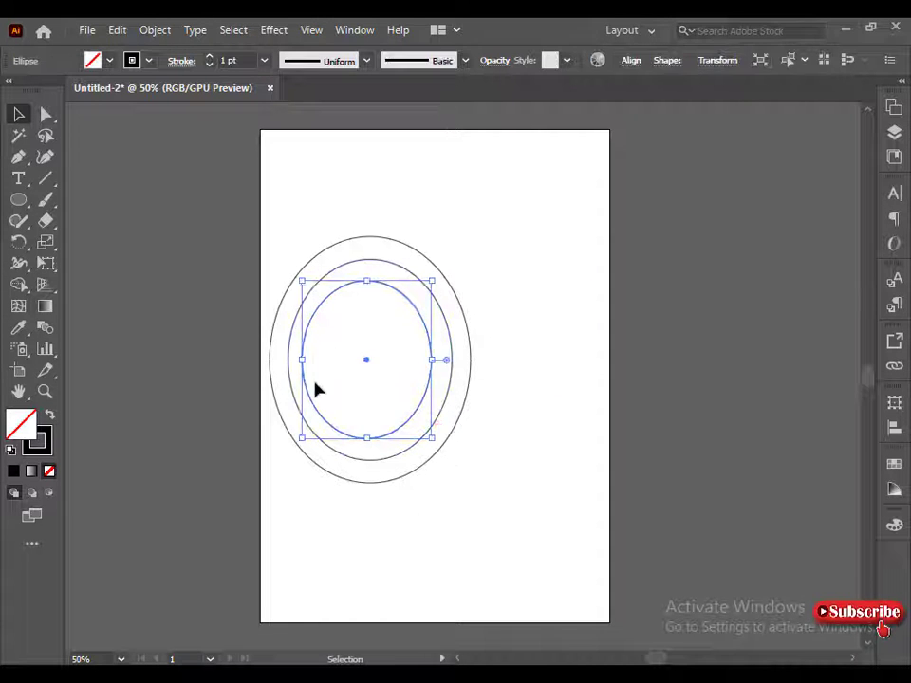
{"action": "key", "text": "Right"}
{"action": "key", "text": "Right"}
{"action": "key", "text": "Right"}
{"action": "key", "text": "Right"}
{"action": "key", "text": "Right"}
{"action": "key", "text": "Right"}
{"action": "left_click", "coordinate": [314, 449]}
Step: Draw a stepped zigzag Pen path from the innermost ellipse's upper-left edge down to its lower-left edge
{"action": "left_click", "coordinate": [338, 290]}
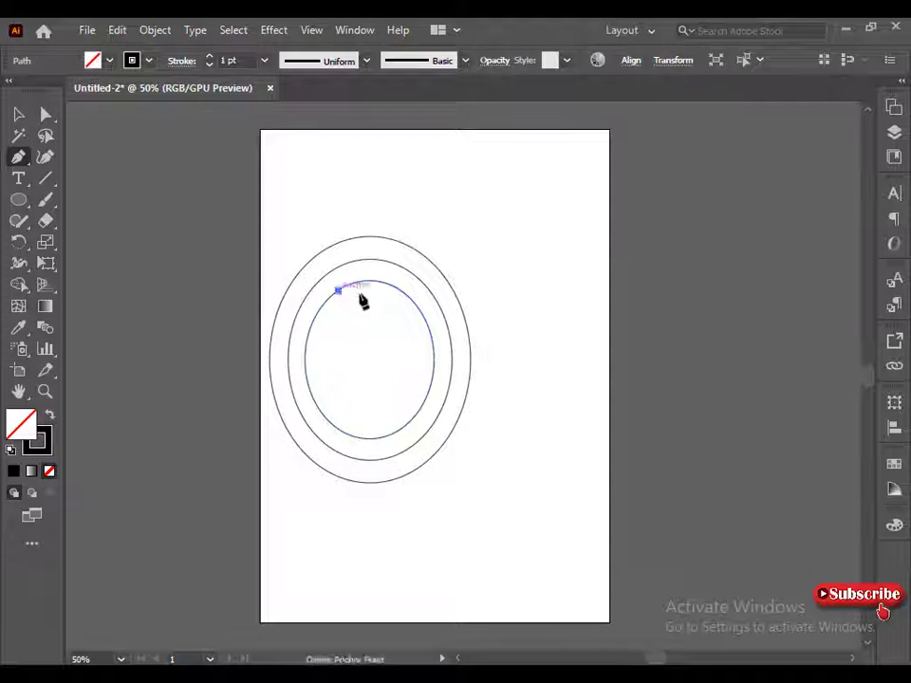
{"action": "left_click", "coordinate": [337, 304]}
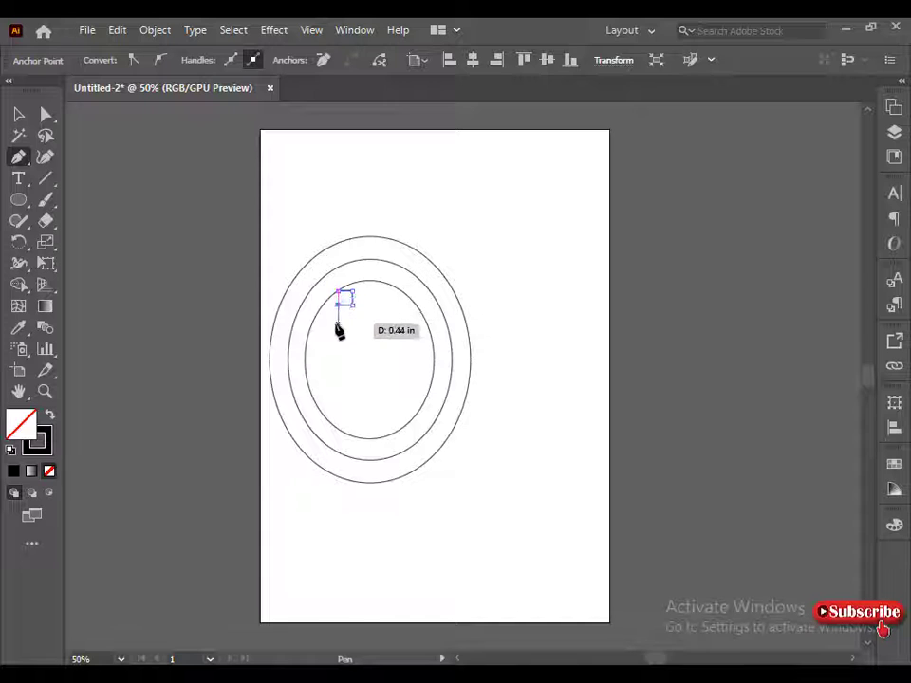
{"action": "left_click", "coordinate": [337, 323]}
{"action": "left_click", "coordinate": [348, 324]}
{"action": "left_click", "coordinate": [348, 336]}
{"action": "left_click", "coordinate": [363, 336]}
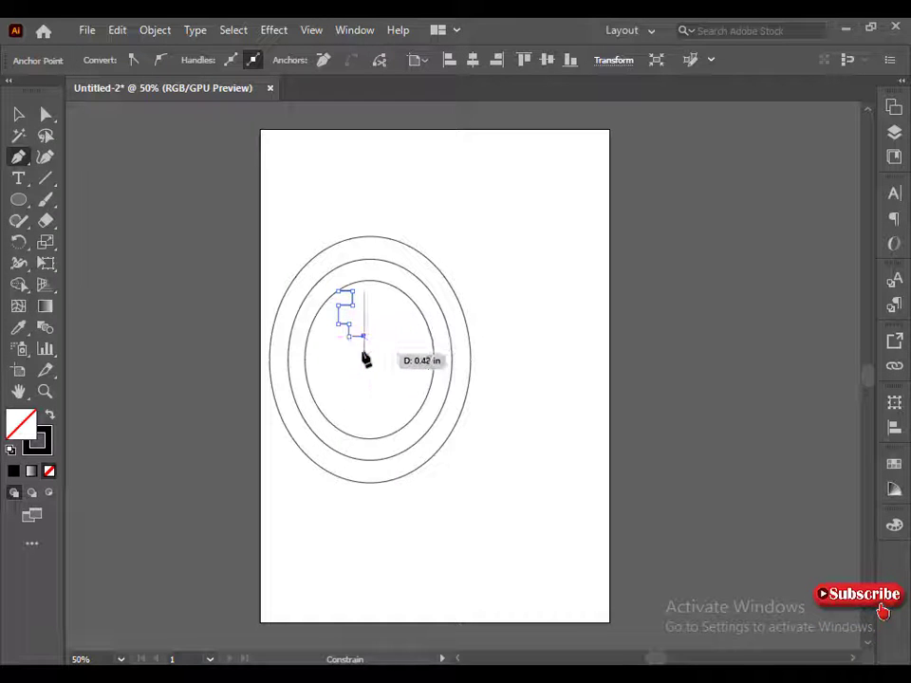
{"action": "left_click", "coordinate": [364, 353]}
{"action": "left_click", "coordinate": [351, 371]}
{"action": "left_click", "coordinate": [338, 371]}
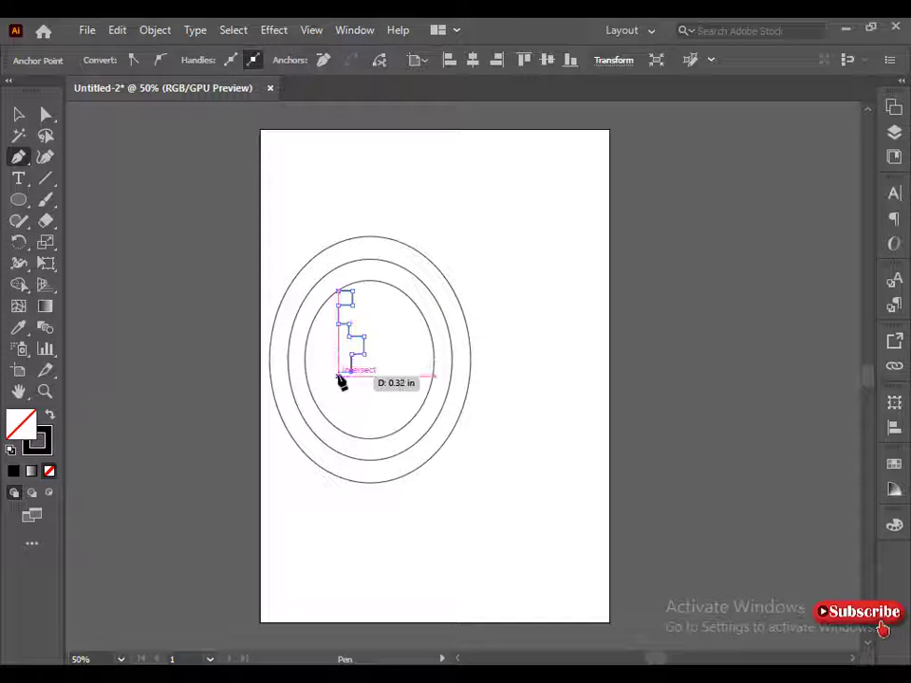
{"action": "left_click", "coordinate": [338, 392]}
{"action": "left_click", "coordinate": [363, 392]}
{"action": "left_click", "coordinate": [364, 410]}
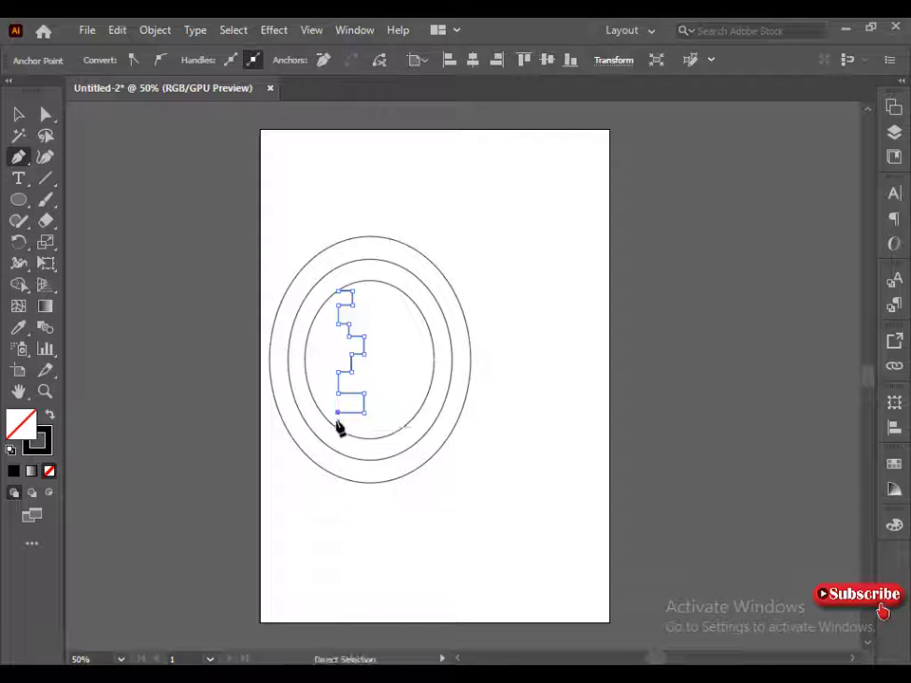
{"action": "left_click", "coordinate": [344, 432]}
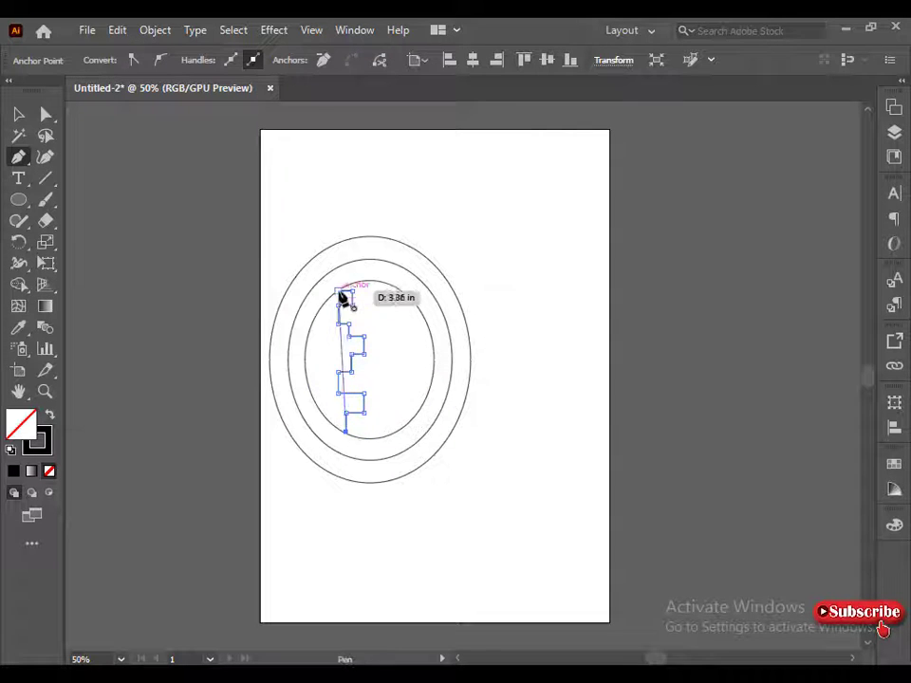
Step: Close the stepped path with a curve following the left side of the innermost ellipse, and deselect it
{"action": "left_click_drag", "start_coordinate": [339, 290], "coordinate": [419, 224]}
{"action": "key", "text": "ctrl+z"}
{"action": "mouse_move", "coordinate": [304, 353]}
{"action": "left_mouse_down"}
{"action": "mouse_move", "coordinate": [306, 294]}
{"action": "mouse_move", "coordinate": [373, 269]}
{"action": "left_mouse_up"}
{"action": "left_click", "coordinate": [304, 353]}
{"action": "key", "text": "ctrl+shift+a"}
Step: Round the outward corners of the top and middle bumps on the left shape's stepped edge
{"action": "left_click", "coordinate": [46, 115]}
{"action": "left_click", "coordinate": [352, 290]}
{"action": "left_click", "coordinate": [352, 305], "text": "shift"}
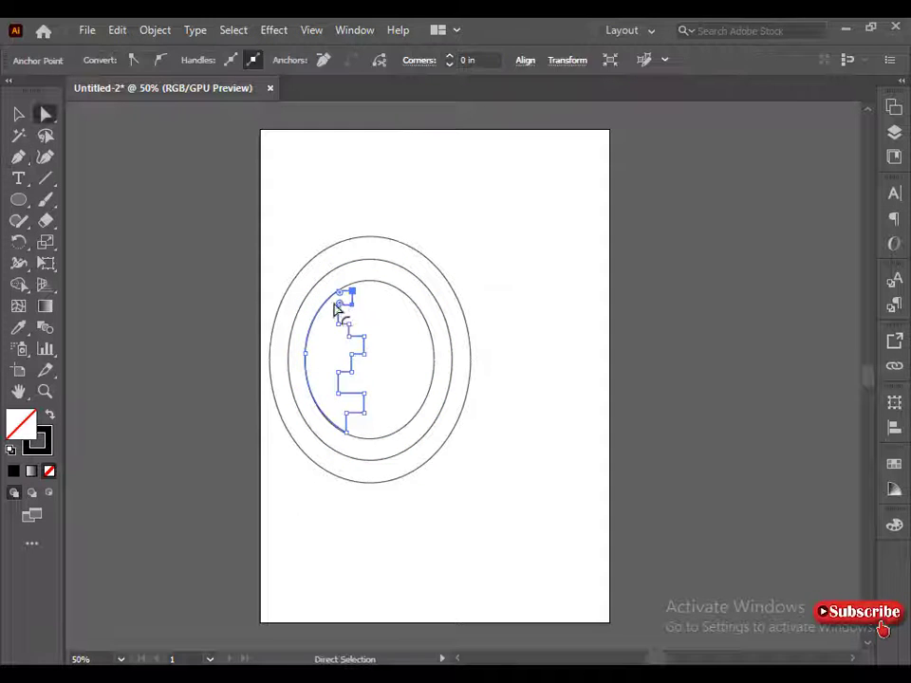
{"action": "left_click", "coordinate": [328, 316]}
{"action": "left_click_drag", "start_coordinate": [336, 304], "coordinate": [357, 368]}
{"action": "left_click", "coordinate": [348, 324]}
{"action": "left_click", "coordinate": [348, 336], "text": "shift"}
{"action": "left_click", "coordinate": [327, 344]}
{"action": "left_click", "coordinate": [364, 336]}
{"action": "left_click", "coordinate": [364, 354], "text": "shift"}
{"action": "left_click", "coordinate": [342, 397]}
Step: Round the remaining notch and lower corners of the left shape's stepped edge into a continuous wave
{"action": "left_click", "coordinate": [338, 306]}
{"action": "left_click", "coordinate": [339, 321], "text": "shift"}
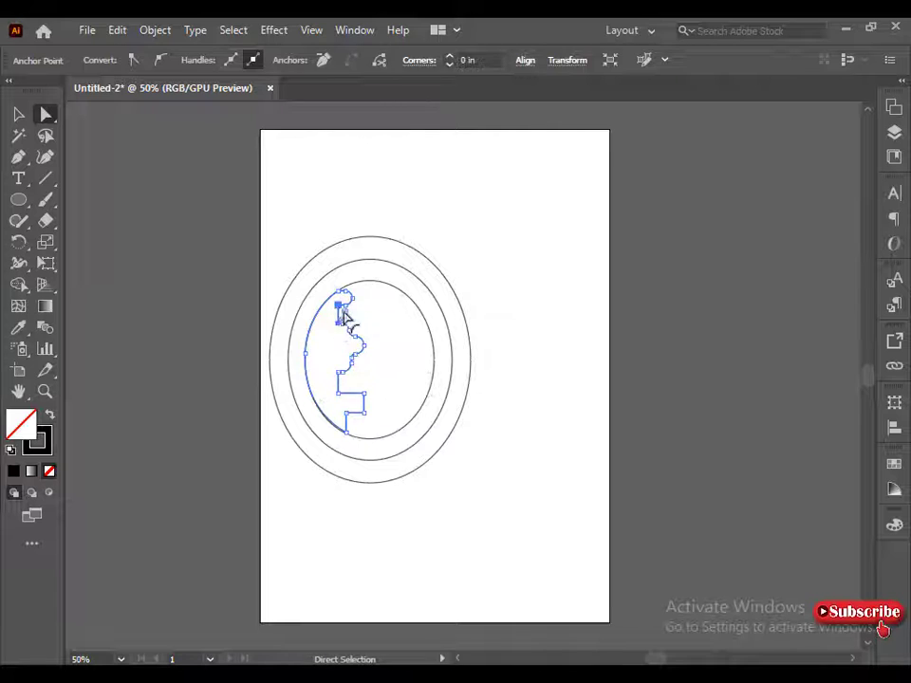
{"action": "left_click_drag", "start_coordinate": [345, 313], "coordinate": [384, 317]}
{"action": "left_click", "coordinate": [385, 332]}
{"action": "left_click", "coordinate": [339, 372]}
{"action": "left_click", "coordinate": [339, 393], "text": "shift"}
{"action": "left_click_drag", "start_coordinate": [348, 383], "coordinate": [350, 429]}
{"action": "left_click", "coordinate": [408, 375]}
{"action": "left_click", "coordinate": [357, 429]}
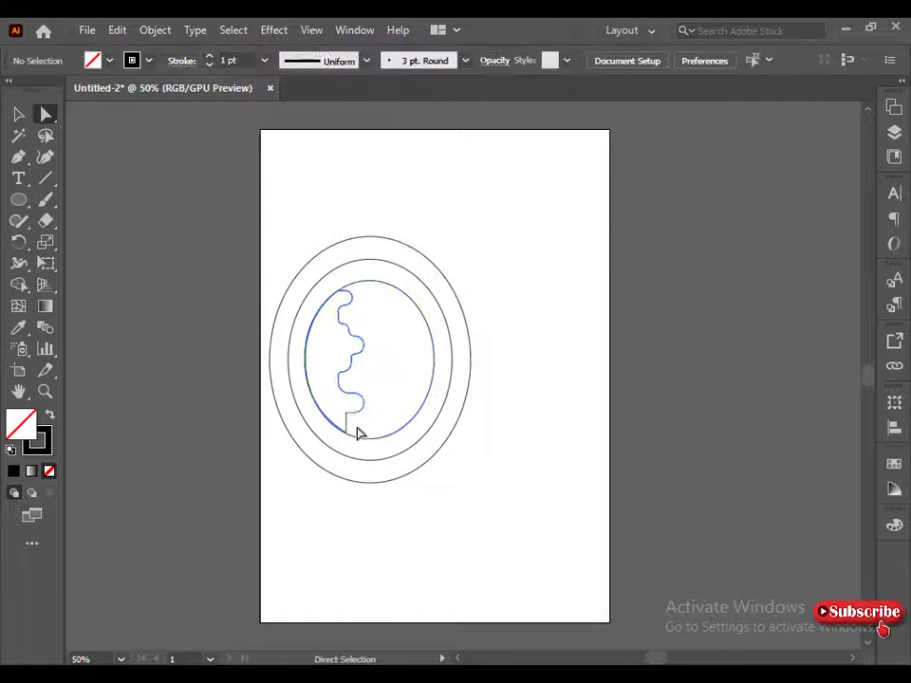
{"action": "left_click", "coordinate": [350, 427]}
{"action": "key", "text": "Delete"}
Step: Trace the left shape's wavy edge from top to bottom with a new Pen path
{"action": "left_click", "coordinate": [18, 157]}
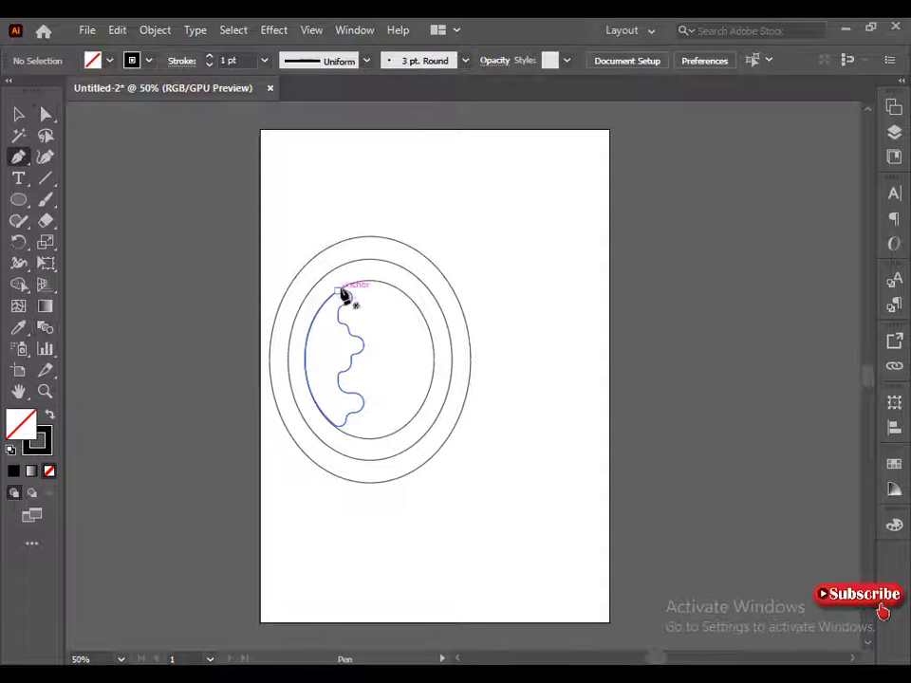
{"action": "left_click_drag", "start_coordinate": [345, 297], "coordinate": [319, 326]}
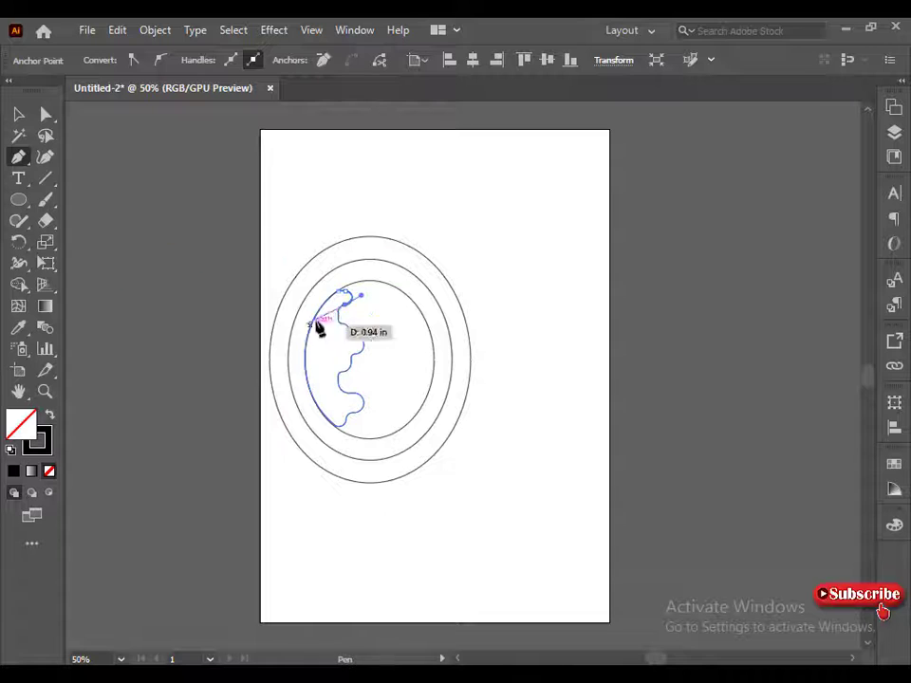
{"action": "key", "text": "ctrl+plus"}
{"action": "left_click", "coordinate": [158, 477], "text": "ctrl"}
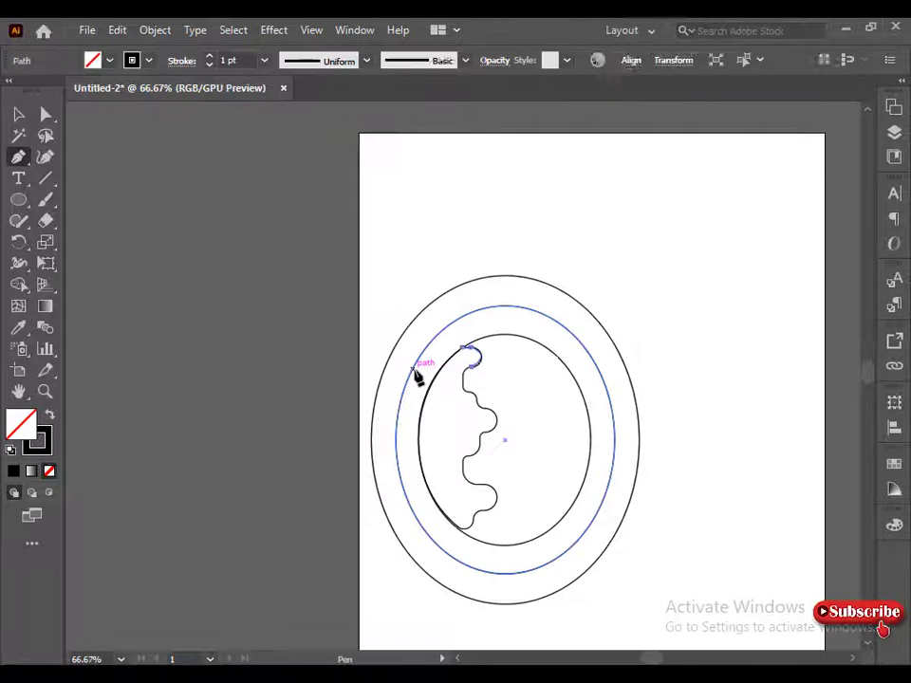
{"action": "left_click", "coordinate": [471, 348]}
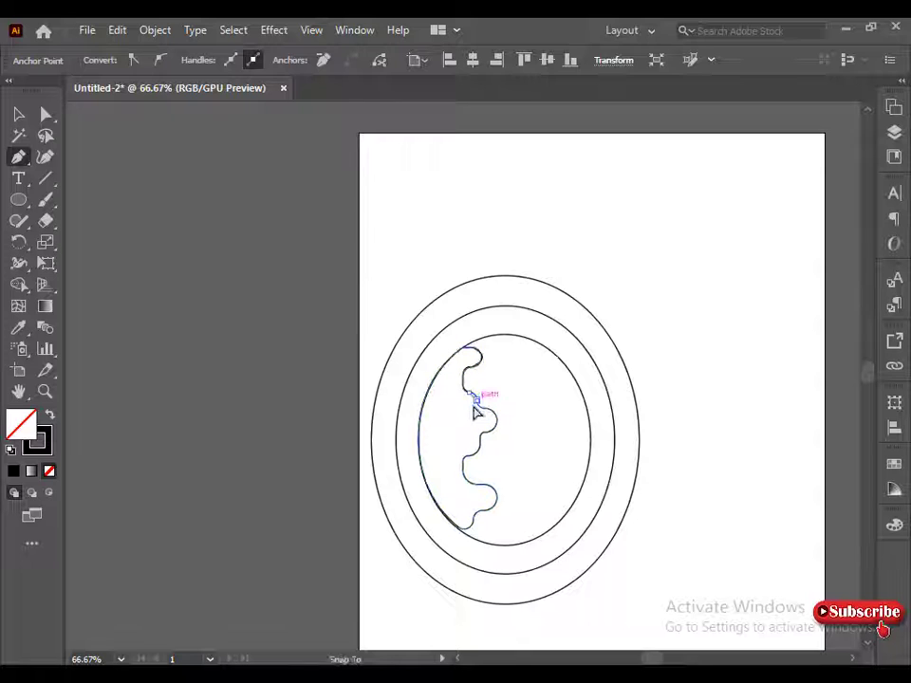
{"action": "left_click_drag", "start_coordinate": [486, 410], "coordinate": [495, 420]}
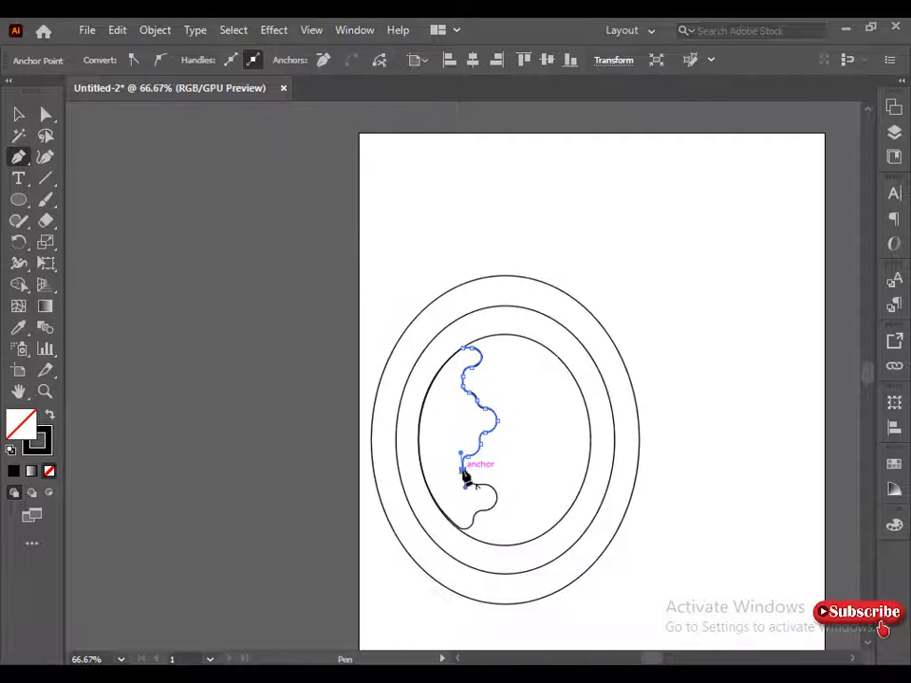
{"action": "left_click_drag", "start_coordinate": [485, 489], "coordinate": [501, 517]}
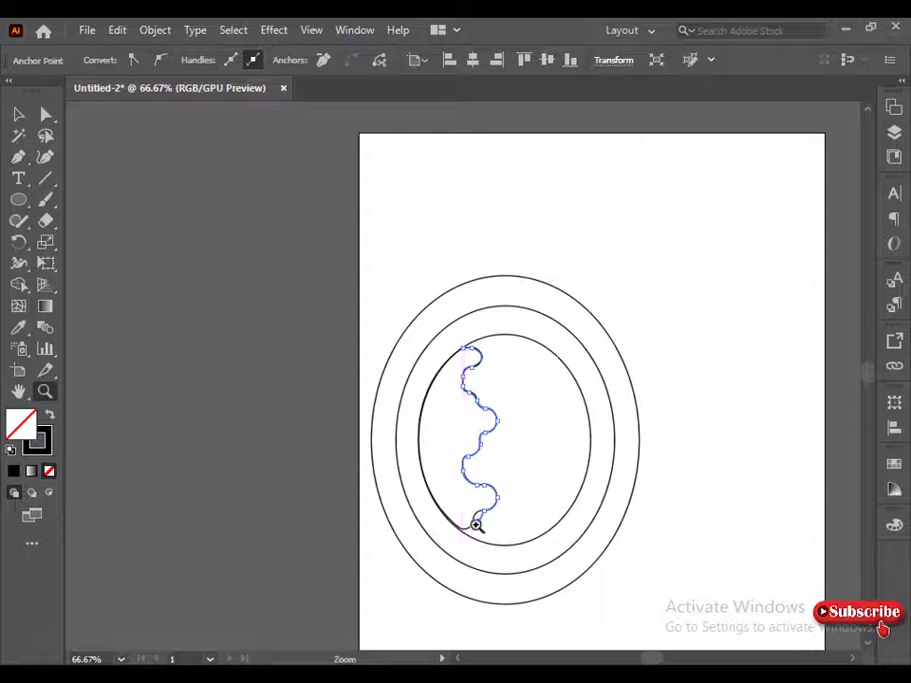
{"action": "key", "text": "p"}
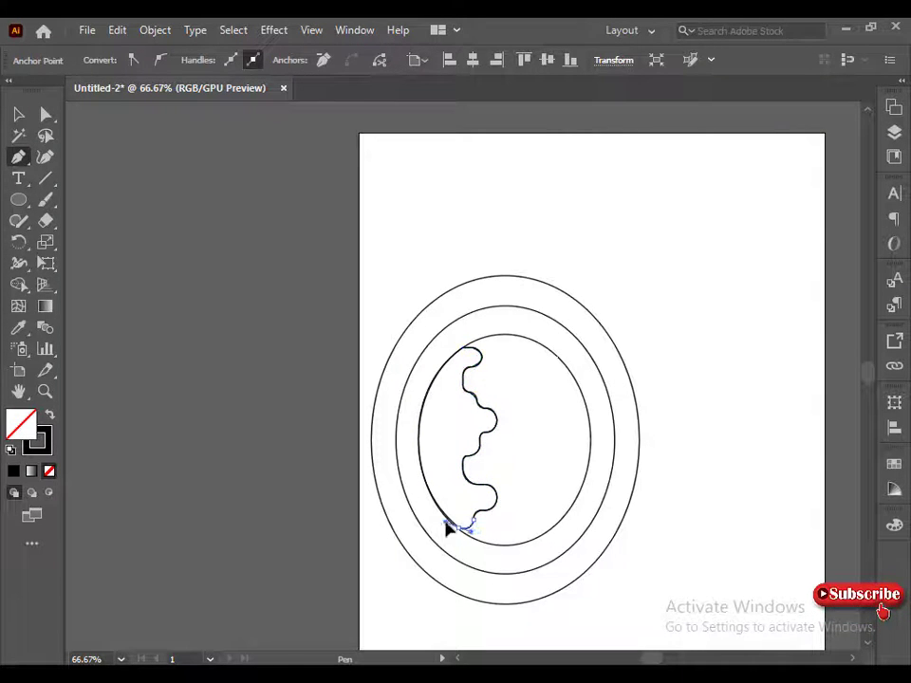
Step: Continue the path along the innermost ellipse's bottom, step it up right of centre, and close it along the top
{"action": "left_click_drag", "start_coordinate": [528, 543], "coordinate": [523, 510]}
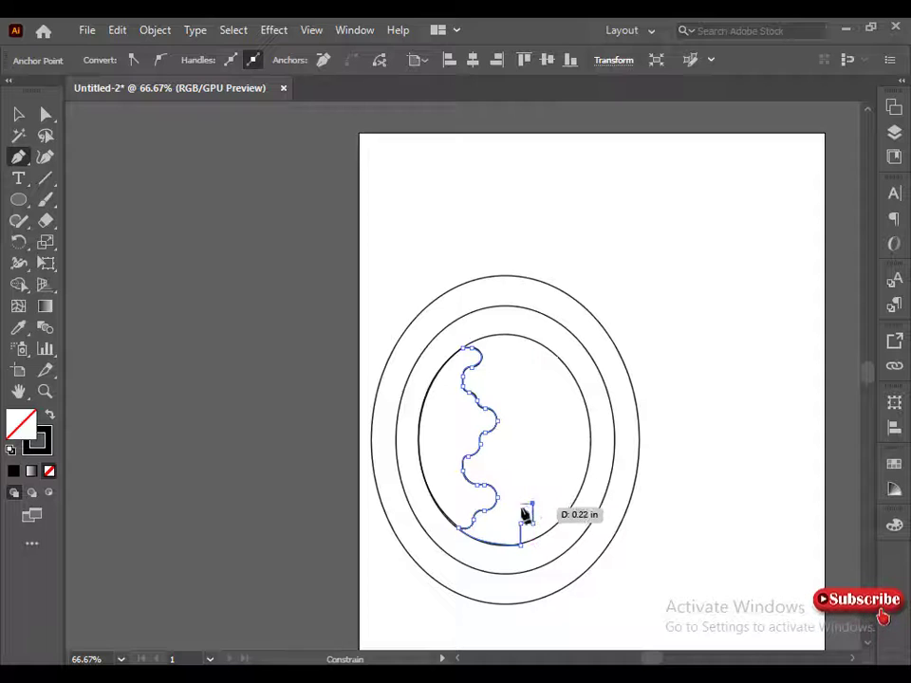
{"action": "left_click", "coordinate": [542, 463]}
{"action": "left_click", "coordinate": [520, 463]}
{"action": "left_click", "coordinate": [558, 438]}
{"action": "left_click", "coordinate": [558, 414]}
{"action": "left_click", "coordinate": [517, 413]}
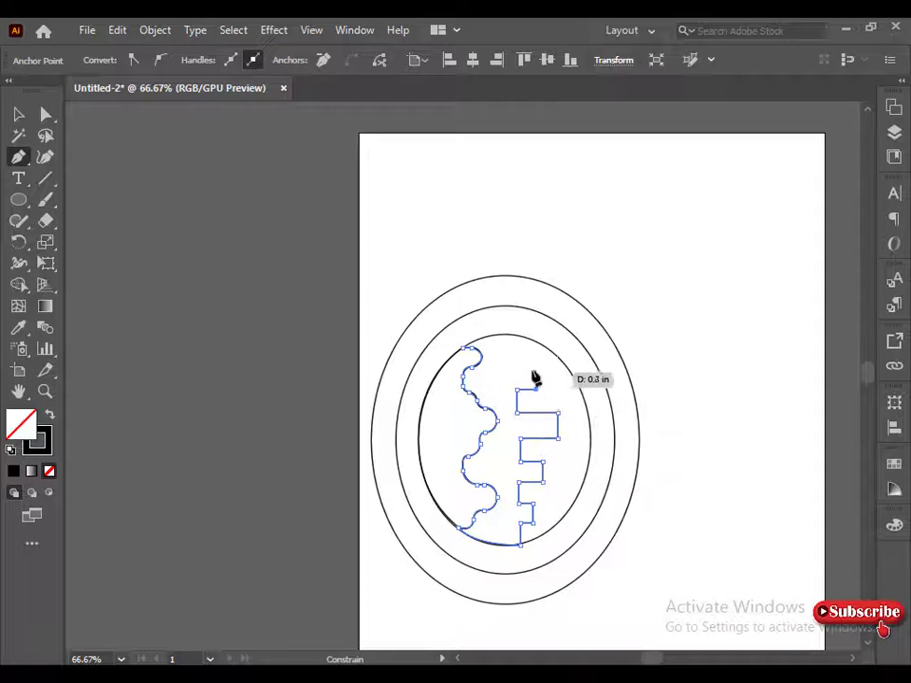
{"action": "left_click", "coordinate": [516, 352]}
{"action": "left_click", "coordinate": [552, 351]}
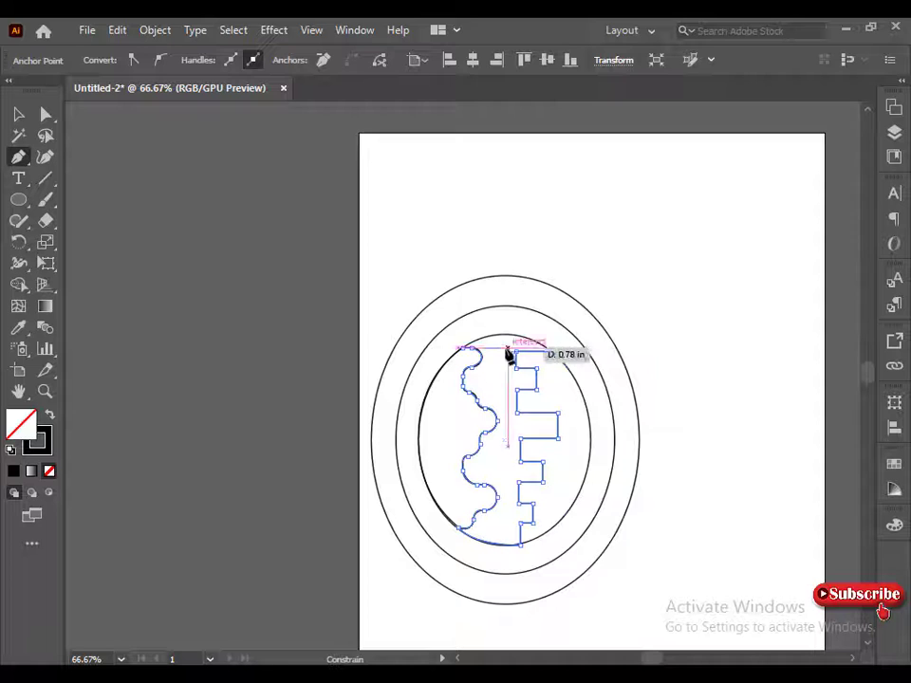
{"action": "left_click_drag", "start_coordinate": [463, 347], "coordinate": [420, 389]}
{"action": "left_click", "coordinate": [115, 133], "text": "ctrl"}
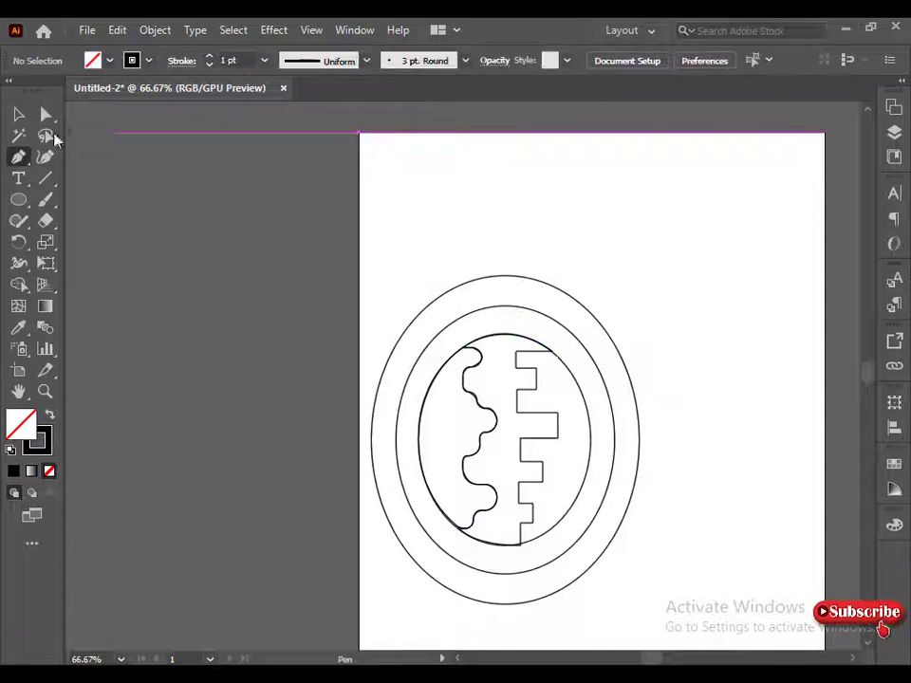
Step: Round the corners on the upper part of the middle shape's stepped right edge
{"action": "left_click", "coordinate": [47, 115]}
{"action": "left_click", "coordinate": [553, 351]}
{"action": "left_click_drag", "start_coordinate": [535, 347], "coordinate": [524, 374]}
{"action": "left_click", "coordinate": [524, 383]}
{"action": "left_click", "coordinate": [528, 389]}
{"action": "left_click_drag", "start_coordinate": [525, 360], "coordinate": [576, 366]}
{"action": "left_click_drag", "start_coordinate": [509, 383], "coordinate": [481, 463]}
{"action": "left_click", "coordinate": [558, 414]}
Step: Round the corners on the lower part of the middle shape's stepped right edge, down to the ellipse
{"action": "left_click", "coordinate": [521, 438]}
{"action": "left_click", "coordinate": [521, 462], "text": "shift"}
{"action": "left_click", "coordinate": [543, 462]}
{"action": "left_click", "coordinate": [543, 482], "text": "shift"}
{"action": "left_click", "coordinate": [520, 483]}
{"action": "left_click", "coordinate": [519, 503], "text": "shift"}
{"action": "left_click", "coordinate": [533, 503]}
{"action": "left_click_drag", "start_coordinate": [528, 494], "coordinate": [512, 512]}
{"action": "left_click", "coordinate": [533, 522], "text": "shift"}
{"action": "left_click", "coordinate": [520, 523]}
{"action": "left_click", "coordinate": [392, 585]}
Step: Start a Pen path at the innermost ellipse's bottom and trace the lower waves of the middle shape's right edge
{"action": "left_click", "coordinate": [18, 179]}
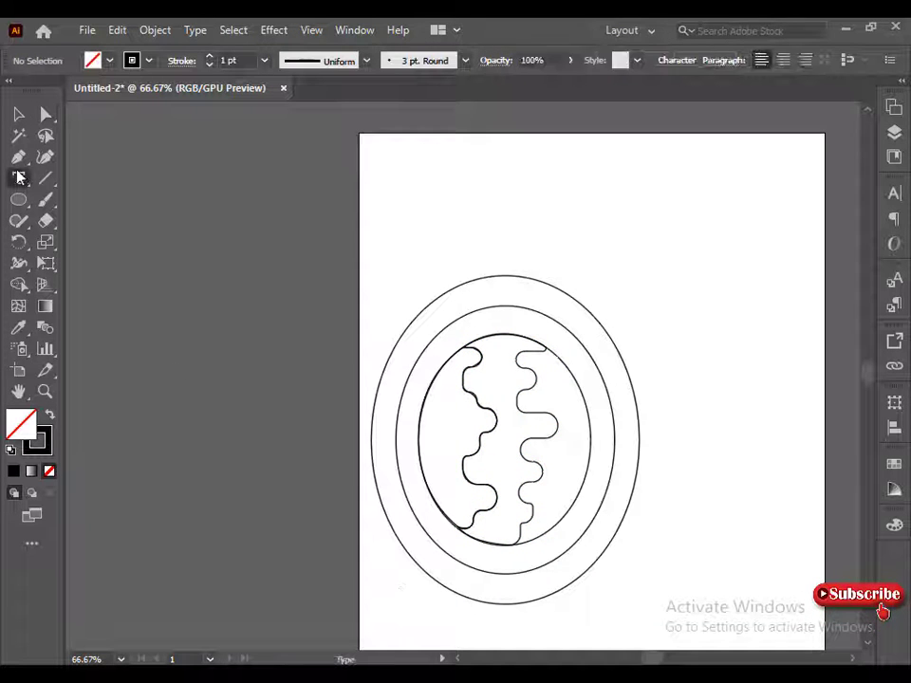
{"action": "left_click", "coordinate": [18, 156]}
{"action": "left_click", "coordinate": [515, 547]}
{"action": "mouse_move", "coordinate": [517, 513]}
{"action": "left_mouse_down"}
{"action": "mouse_move", "coordinate": [538, 517]}
{"action": "mouse_move", "coordinate": [520, 495]}
{"action": "left_mouse_up"}
{"action": "left_click", "coordinate": [529, 504]}
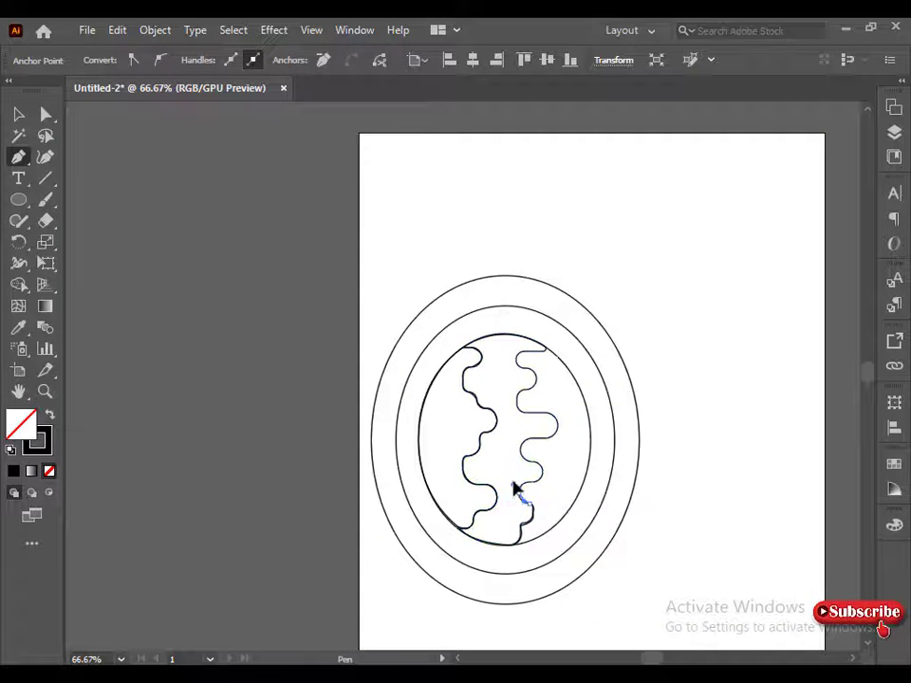
{"action": "left_click", "coordinate": [518, 486]}
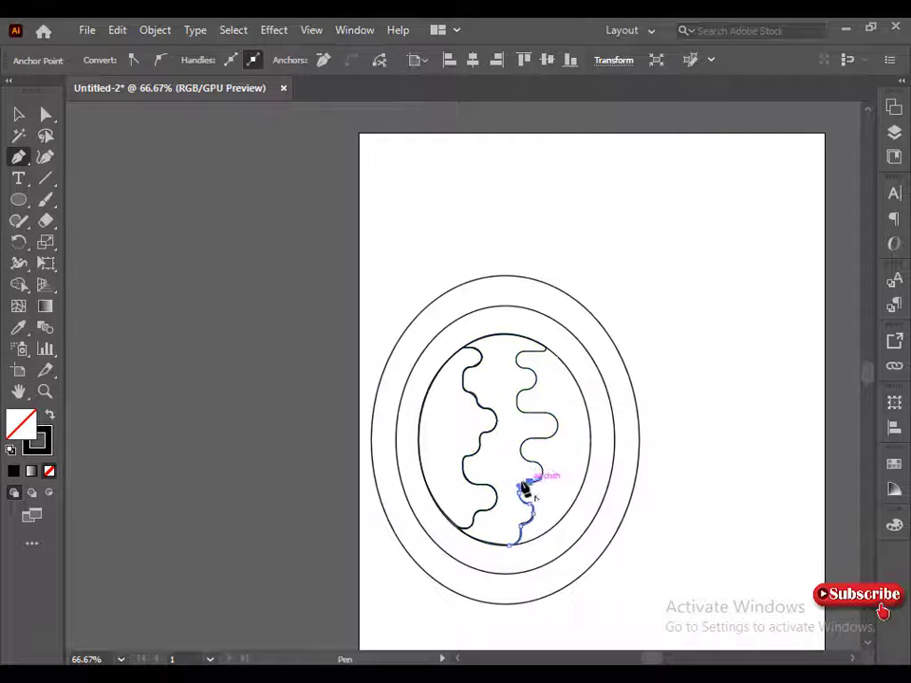
{"action": "left_click", "coordinate": [541, 472]}
{"action": "left_click", "coordinate": [544, 472]}
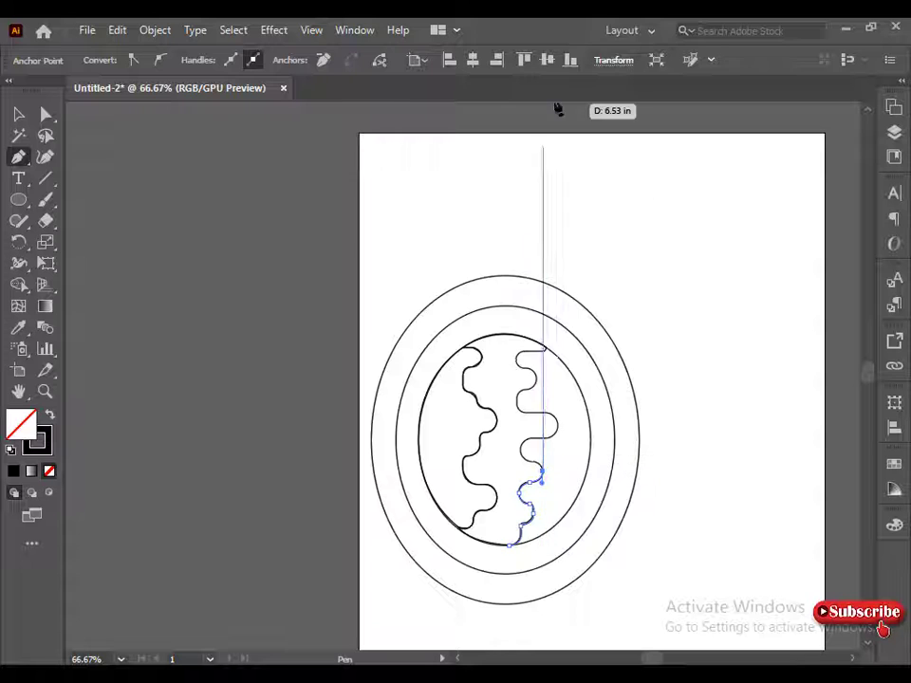
Step: Continue tracing the middle shape's right edge over the upper waves to the top of the innermost ellipse
{"action": "left_click_drag", "start_coordinate": [531, 461], "coordinate": [517, 461]}
{"action": "left_click", "coordinate": [532, 461]}
{"action": "left_click", "coordinate": [544, 441]}
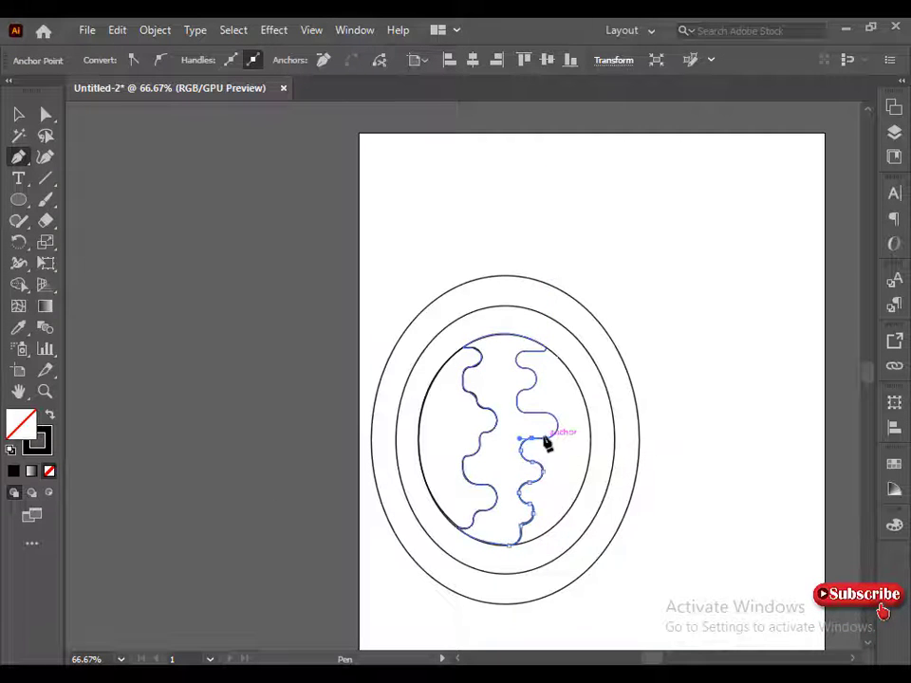
{"action": "mouse_move", "coordinate": [555, 421]}
{"action": "left_mouse_down"}
{"action": "mouse_move", "coordinate": [558, 429]}
{"action": "mouse_move", "coordinate": [534, 413]}
{"action": "mouse_move", "coordinate": [513, 370]}
{"action": "mouse_move", "coordinate": [544, 347]}
{"action": "left_mouse_up"}
{"action": "left_click", "coordinate": [558, 426]}
{"action": "left_click", "coordinate": [533, 401], "text": "ctrl"}
{"action": "left_click", "coordinate": [513, 370], "text": "ctrl"}
{"action": "left_click", "coordinate": [544, 348], "text": "ctrl"}
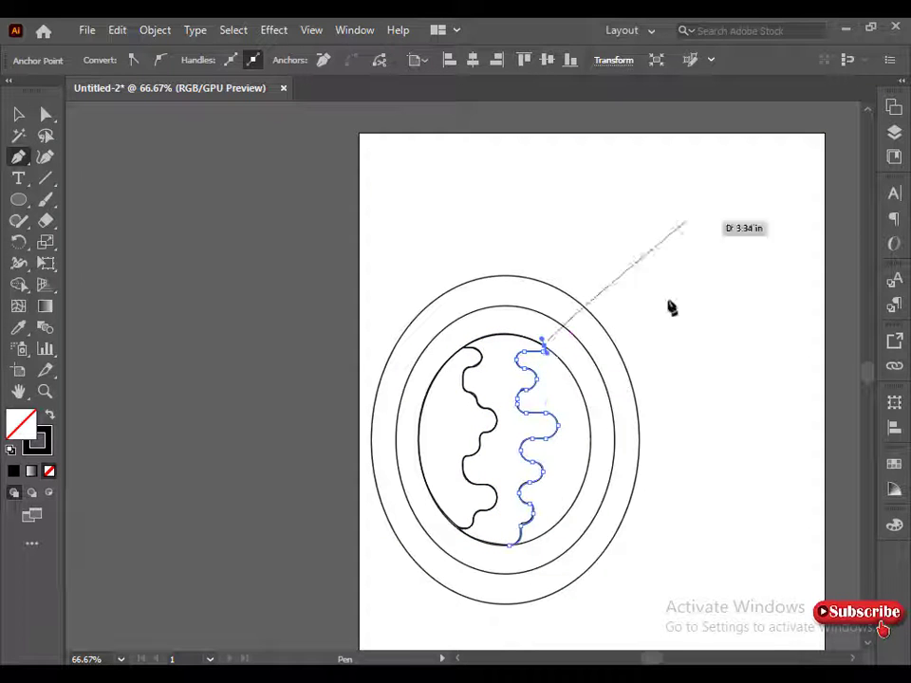
{"action": "left_click_drag", "start_coordinate": [591, 456], "coordinate": [580, 530]}
{"action": "left_click", "coordinate": [590, 456]}
{"action": "mouse_move", "coordinate": [510, 546]}
{"action": "left_mouse_down"}
{"action": "mouse_move", "coordinate": [435, 558]}
{"action": "mouse_move", "coordinate": [439, 549]}
{"action": "left_mouse_up"}
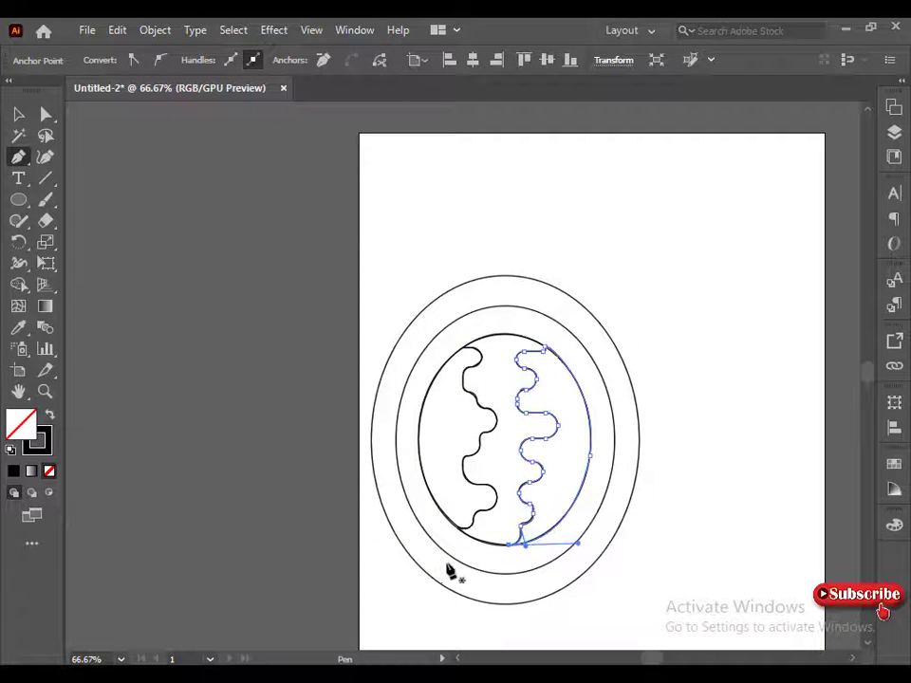
{"action": "key", "text": "ctrl+z"}
{"action": "key", "text": "ctrl+z"}
{"action": "key", "text": "ctrl+z"}
Step: Close the right-hand shape with a curve following the innermost ellipse's right side, and deselect it
{"action": "left_click_drag", "start_coordinate": [545, 347], "coordinate": [583, 521]}
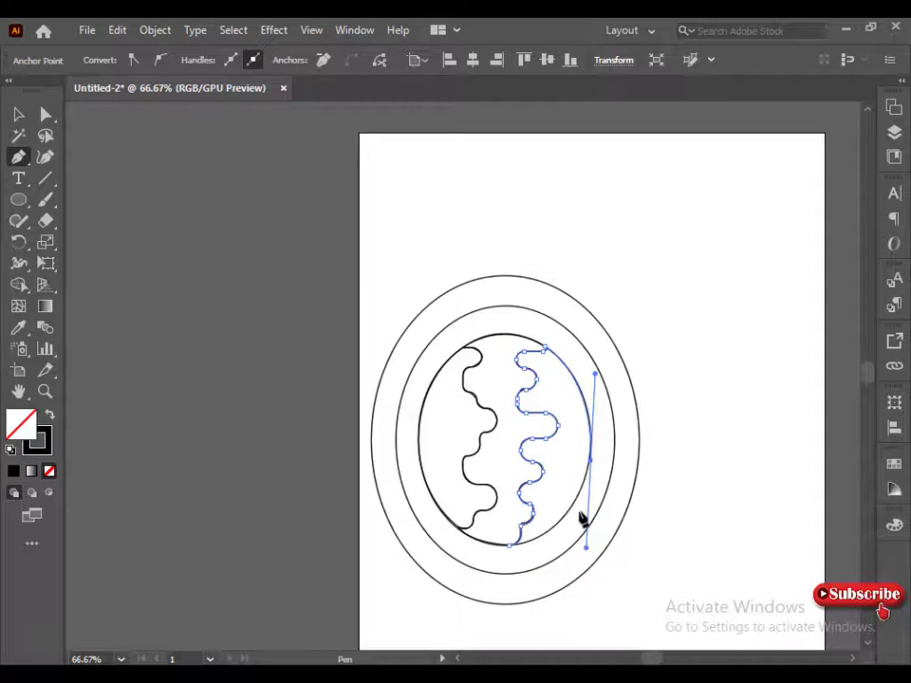
{"action": "left_click_drag", "start_coordinate": [510, 546], "coordinate": [437, 550]}
{"action": "left_click", "coordinate": [379, 544], "text": "ctrl"}
{"action": "key", "text": "v"}
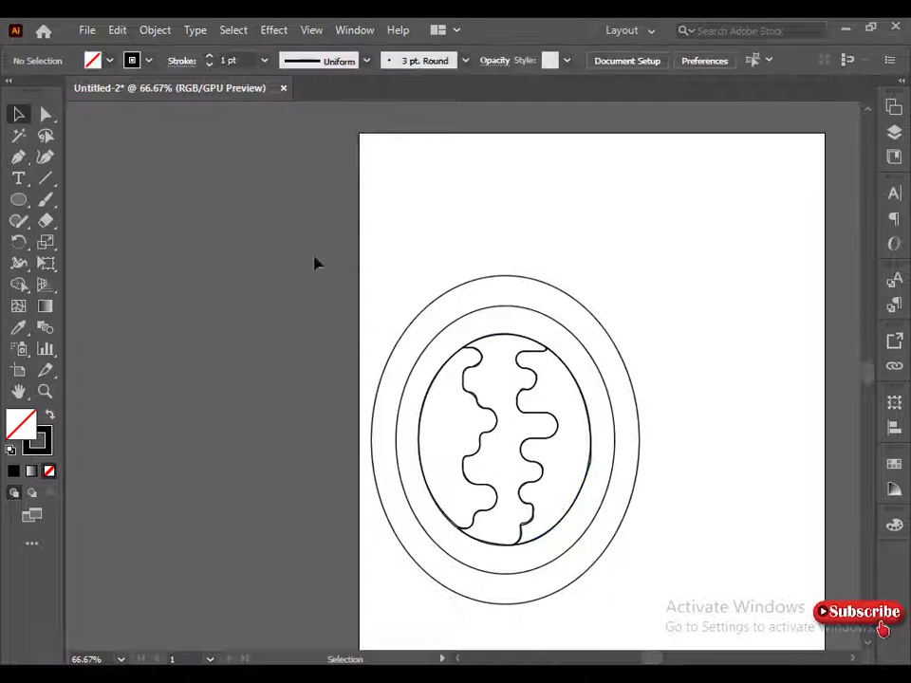
Step: Scale the whole oval figure down and place duplicates of it at the artboard's upper right and lower middle
{"action": "key", "text": "ctrl+minus"}
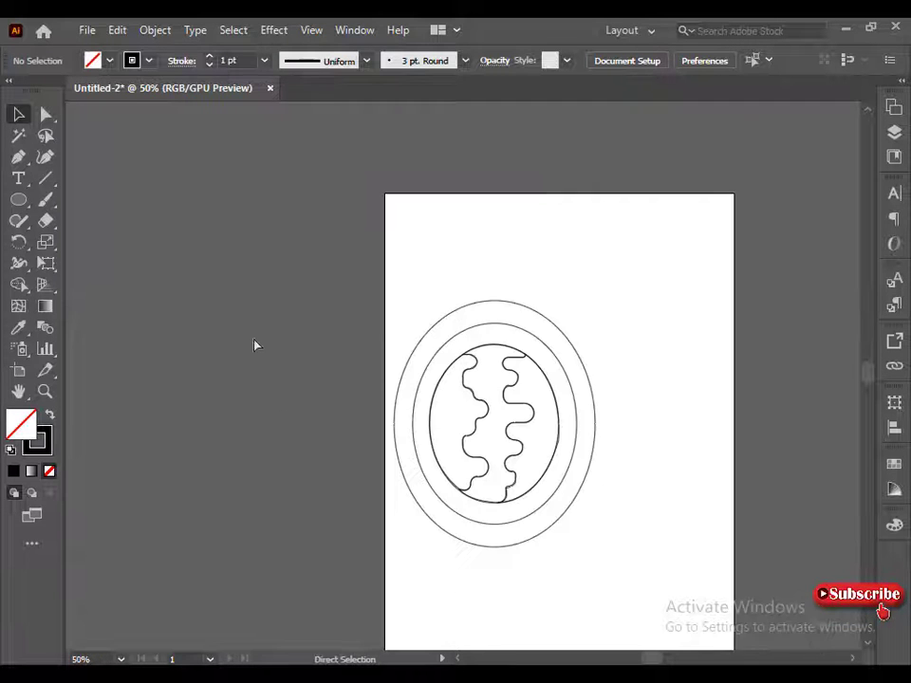
{"action": "key", "text": "ctrl+equal"}
{"action": "left_click_drag", "start_coordinate": [274, 361], "coordinate": [94, 179]}
{"action": "key", "text": "ctrl+minus"}
{"action": "left_click_drag", "start_coordinate": [252, 272], "coordinate": [386, 433]}
{"action": "left_click_drag", "start_coordinate": [309, 325], "coordinate": [467, 527]}
{"action": "left_click_drag", "start_coordinate": [467, 527], "coordinate": [486, 252]}
Step: Shrink the lower duplicate to about half size and move it down near the artboard's bottom edge
{"action": "left_click", "coordinate": [402, 525]}
{"action": "left_click", "coordinate": [399, 528]}
{"action": "left_click_drag", "start_coordinate": [545, 616], "coordinate": [464, 533]}
{"action": "left_click", "coordinate": [379, 533]}
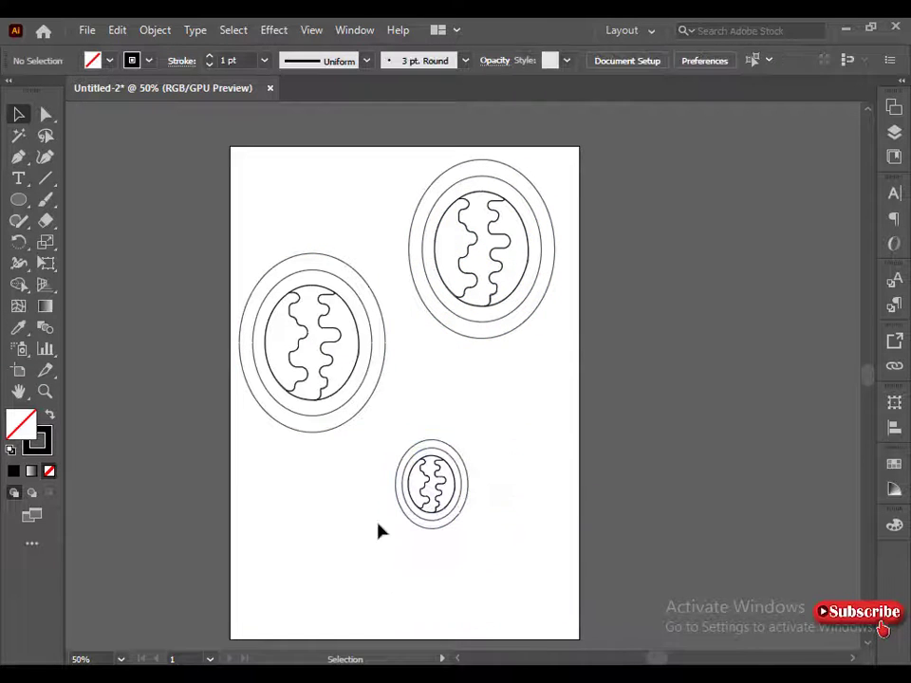
{"action": "left_click", "coordinate": [431, 488]}
{"action": "left_click_drag", "start_coordinate": [431, 487], "coordinate": [429, 563]}
{"action": "key", "text": "ctrl+equal"}
{"action": "left_click", "coordinate": [386, 453]}
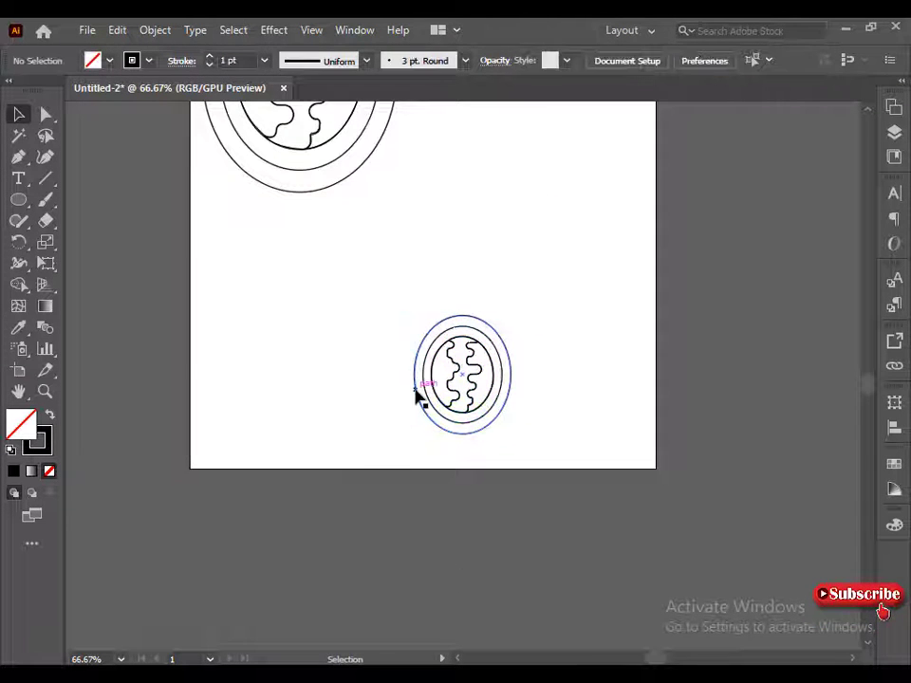
Step: Delete the wavy-edged shapes inside the small lower figure, leaving its three concentric ellipses
{"action": "key", "text": "ctrl+equal"}
{"action": "left_click", "coordinate": [479, 349]}
{"action": "key", "text": "Delete"}
{"action": "left_click", "coordinate": [476, 375]}
{"action": "key", "text": "Delete"}
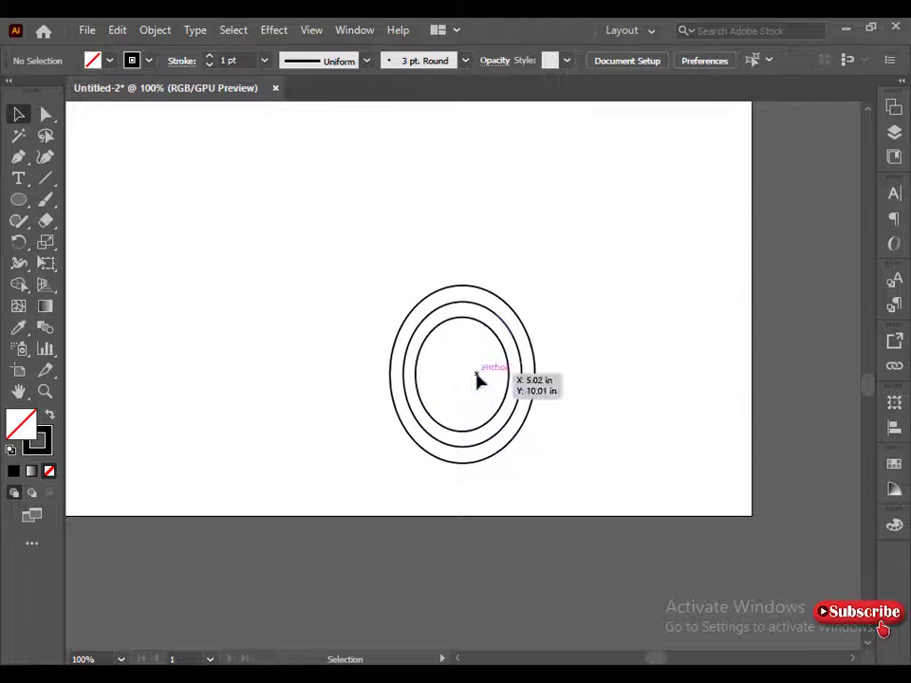
Step: Scale the small figure's innermost ellipse down slightly about its centre and deselect it
{"action": "left_click", "coordinate": [416, 374]}
{"action": "left_click_drag", "start_coordinate": [508, 432], "coordinate": [463, 427]}
{"action": "left_click", "coordinate": [425, 501]}
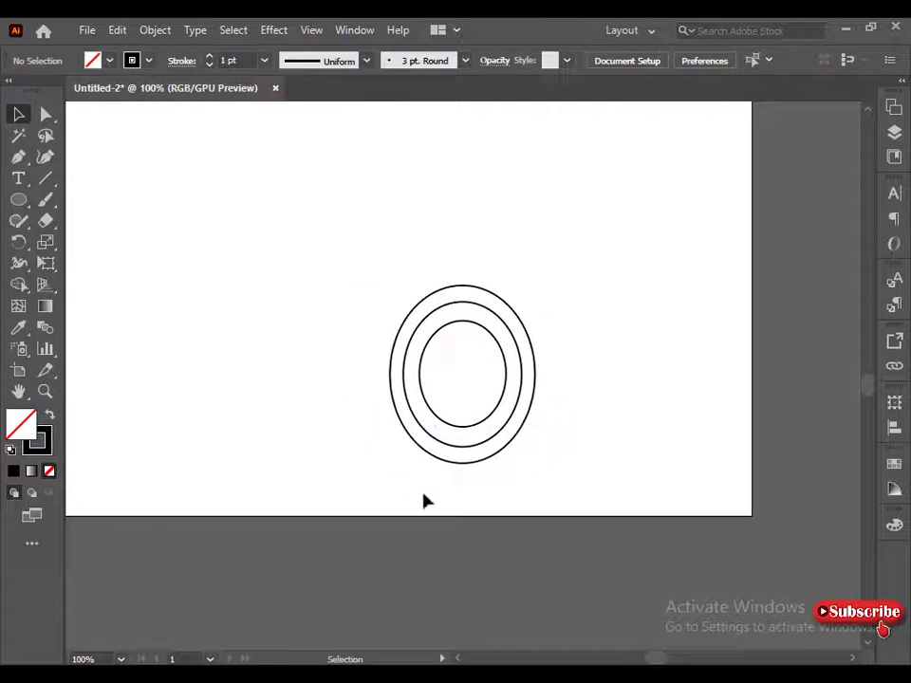
Step: Draw a closed stepped, H-like outline with the Pen tool from the left edge of the small lower figure's innermost ellipse
{"action": "left_click", "coordinate": [18, 157]}
{"action": "left_click", "coordinate": [421, 354]}
{"action": "left_click", "coordinate": [467, 354]}
{"action": "left_click", "coordinate": [469, 362]}
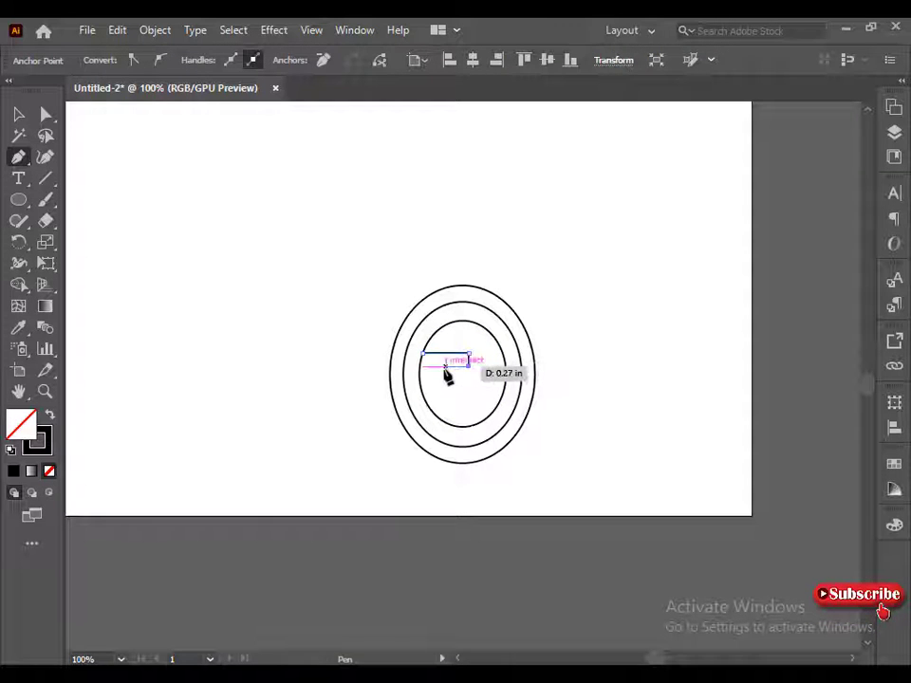
{"action": "left_click", "coordinate": [448, 377]}
{"action": "left_click", "coordinate": [464, 378]}
{"action": "left_click", "coordinate": [463, 394]}
{"action": "left_click", "coordinate": [422, 393]}
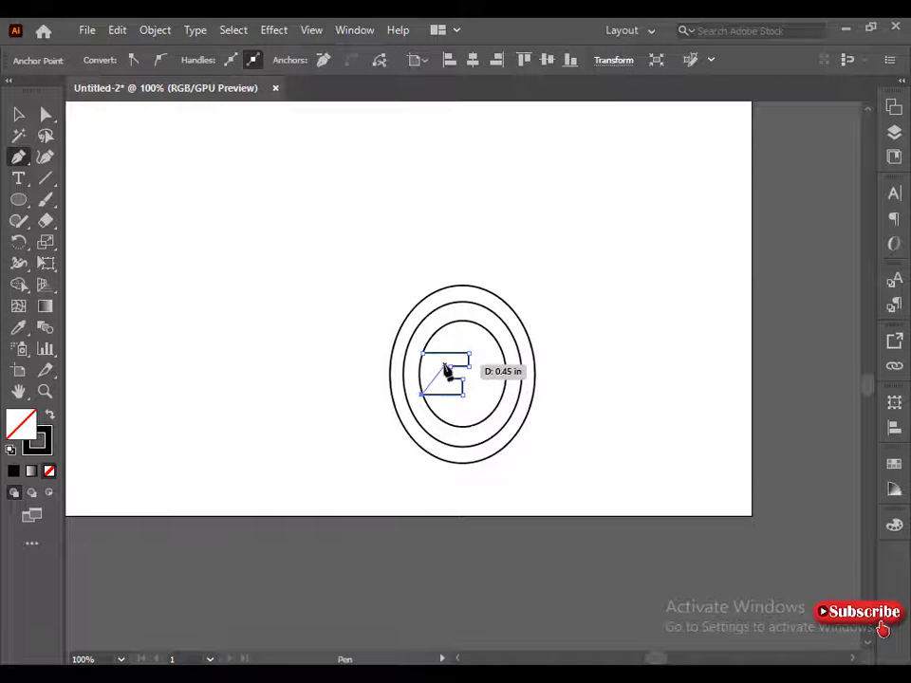
{"action": "mouse_move", "coordinate": [422, 372]}
{"action": "left_mouse_down"}
{"action": "mouse_move", "coordinate": [425, 380]}
{"action": "mouse_move", "coordinate": [426, 365]}
{"action": "mouse_move", "coordinate": [435, 378]}
{"action": "mouse_move", "coordinate": [365, 408]}
{"action": "mouse_move", "coordinate": [376, 341]}
{"action": "mouse_move", "coordinate": [435, 380]}
{"action": "left_mouse_up"}
{"action": "key", "text": "ctrl+z"}
{"action": "key", "text": "ctrl+z"}
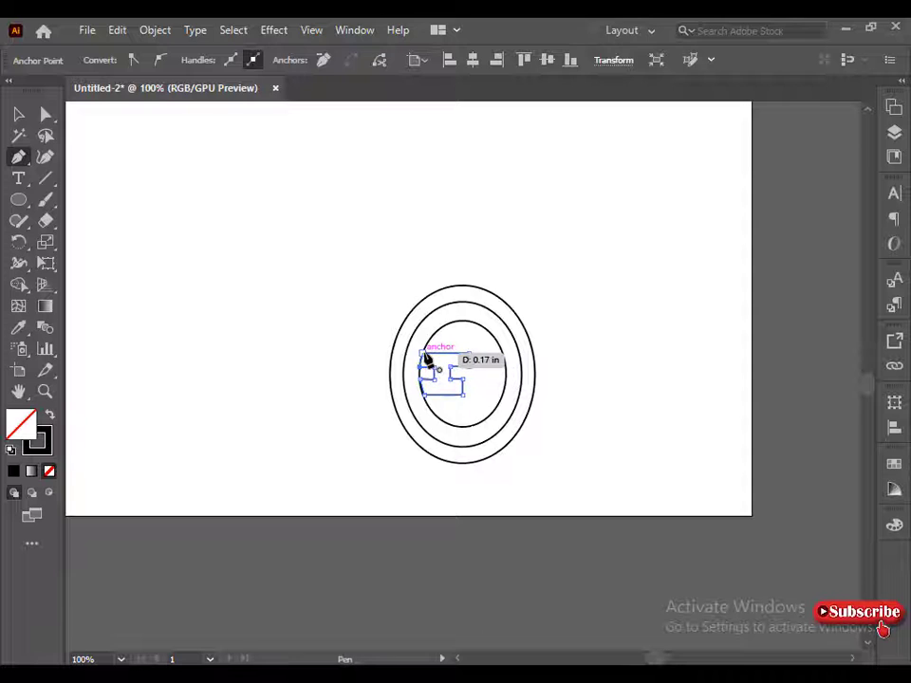
{"action": "left_click_drag", "start_coordinate": [340, 417], "coordinate": [341, 423]}
{"action": "key", "text": "Escape"}
Step: Draw a second closed stepped outline along the lower right edge of the small figure's innermost ellipse
{"action": "left_click_drag", "start_coordinate": [486, 386], "coordinate": [482, 386]}
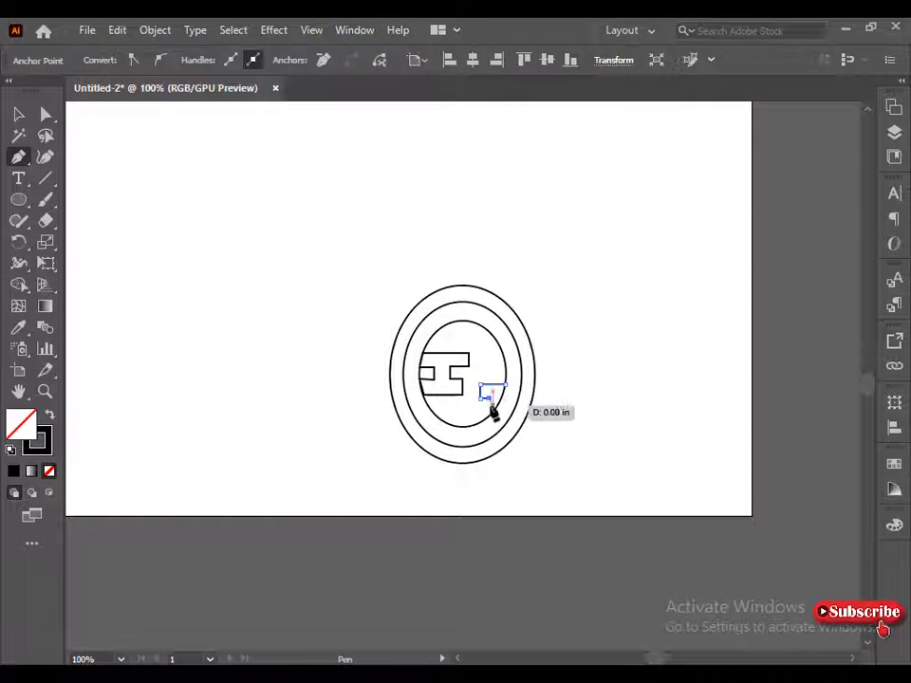
{"action": "left_click", "coordinate": [490, 405]}
{"action": "left_click", "coordinate": [456, 405]}
{"action": "left_click", "coordinate": [456, 412], "text": "shift"}
{"action": "left_click", "coordinate": [493, 413], "text": "shift"}
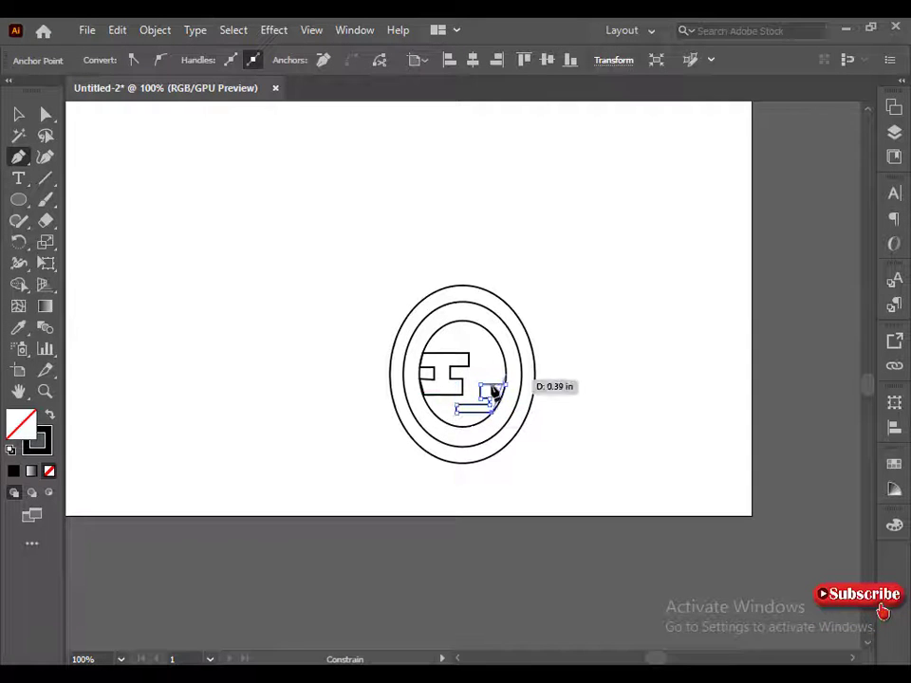
{"action": "left_click_drag", "start_coordinate": [506, 384], "coordinate": [511, 367]}
{"action": "key", "text": "Escape"}
Step: Round the corners of the left stepped shape inside the small figure into smooth waves and deselect it
{"action": "scroll", "coordinate": [580, 433], "scroll_direction": "up", "scroll_amount": 5}
{"action": "scroll", "coordinate": [580, 433], "scroll_direction": "down", "scroll_amount": 3}
{"action": "left_click", "coordinate": [46, 115]}
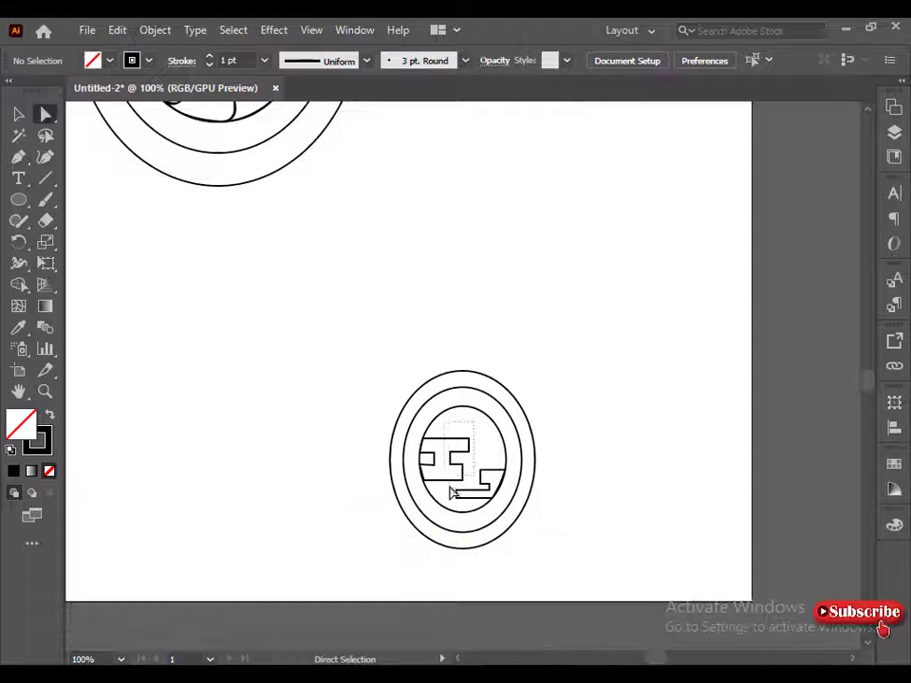
{"action": "left_click_drag", "start_coordinate": [444, 482], "coordinate": [395, 456]}
{"action": "left_click_drag", "start_coordinate": [457, 446], "coordinate": [463, 479]}
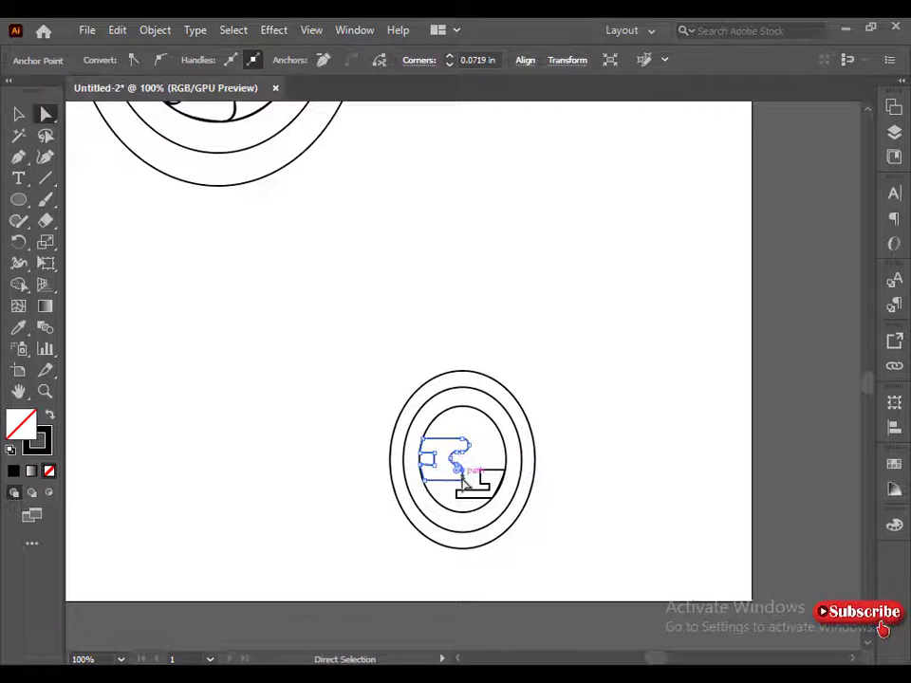
{"action": "left_click", "coordinate": [361, 488]}
Step: Round the corners of the lower-right stepped shape inside the small figure and deselect it
{"action": "left_click", "coordinate": [459, 494]}
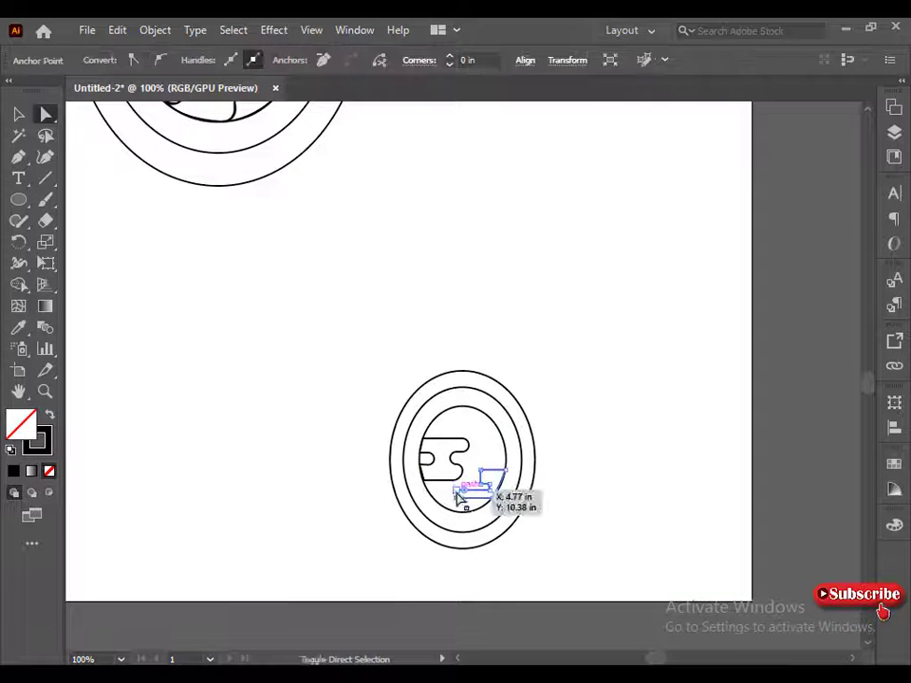
{"action": "left_click_drag", "start_coordinate": [464, 492], "coordinate": [545, 503]}
{"action": "left_click", "coordinate": [490, 486]}
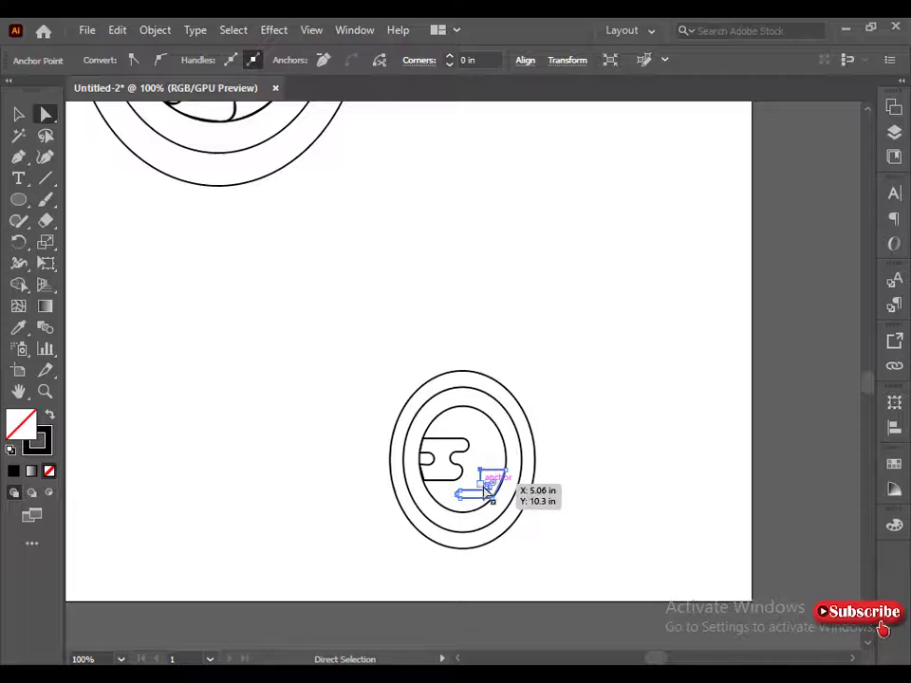
{"action": "left_click_drag", "start_coordinate": [486, 481], "coordinate": [575, 518]}
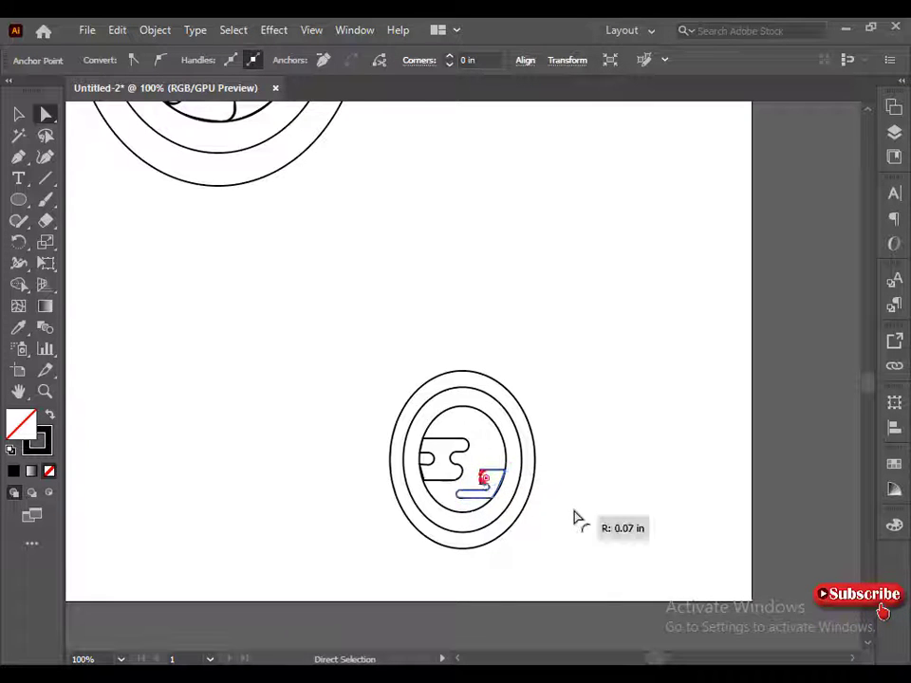
{"action": "left_click", "coordinate": [560, 520]}
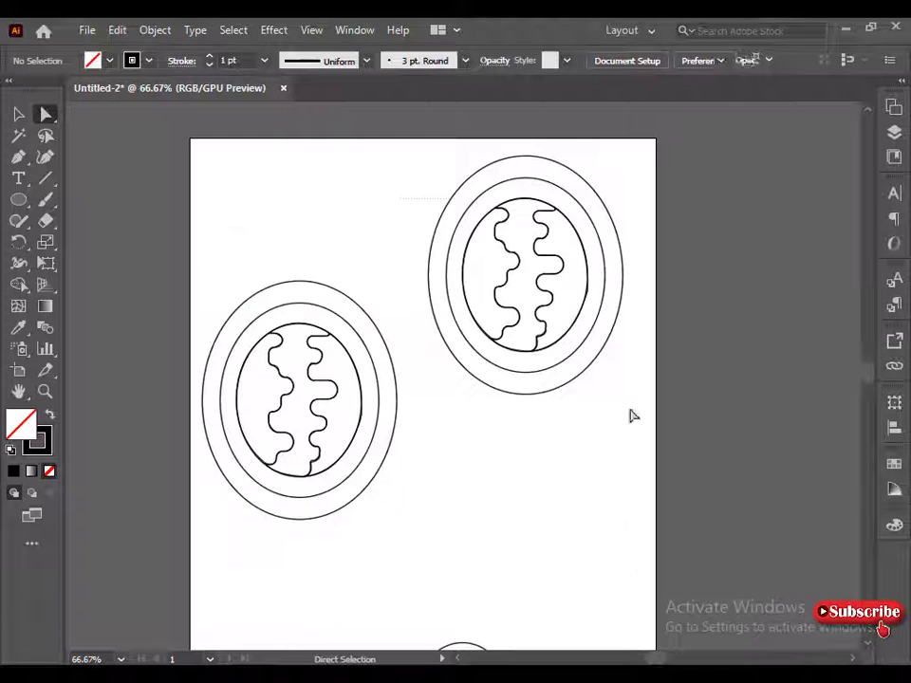
Step: Delete the upper-right figure's two outer ellipses and its wavy inner shapes, keeping only the innermost ellipse
{"action": "left_click_drag", "start_coordinate": [584, 407], "coordinate": [565, 325]}
{"action": "key", "text": "Delete"}
{"action": "key", "text": "Delete"}
{"action": "left_click", "coordinate": [522, 295]}
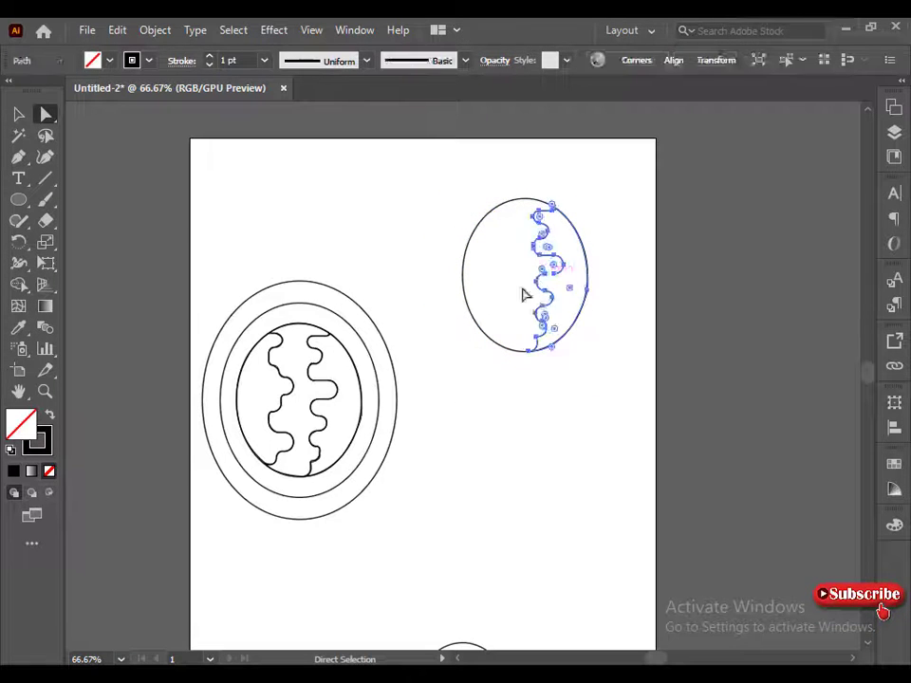
{"action": "key", "text": "Delete"}
{"action": "key", "text": "v"}
{"action": "key", "text": "ctrl+minus"}
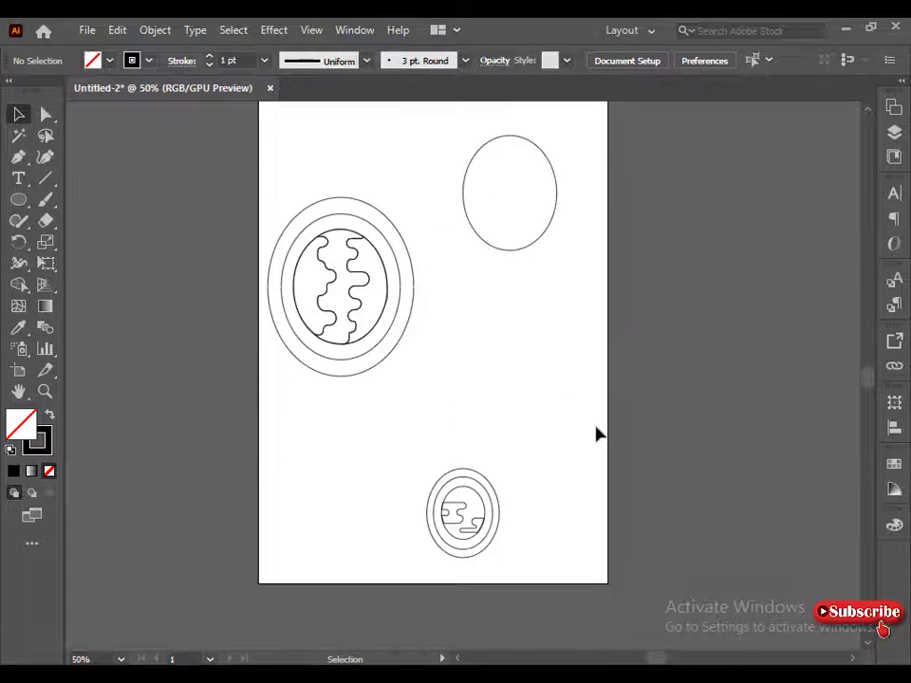
{"action": "scroll", "coordinate": [596, 431], "scroll_direction": "up", "scroll_amount": 2}
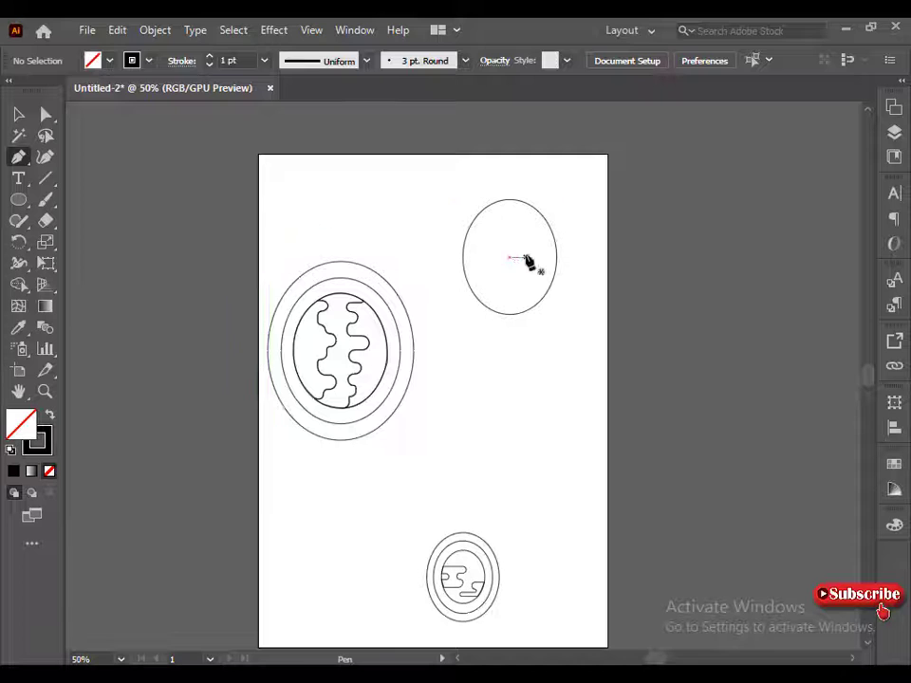
{"action": "left_click", "coordinate": [494, 249]}
{"action": "left_click_drag", "start_coordinate": [521, 214], "coordinate": [560, 223]}
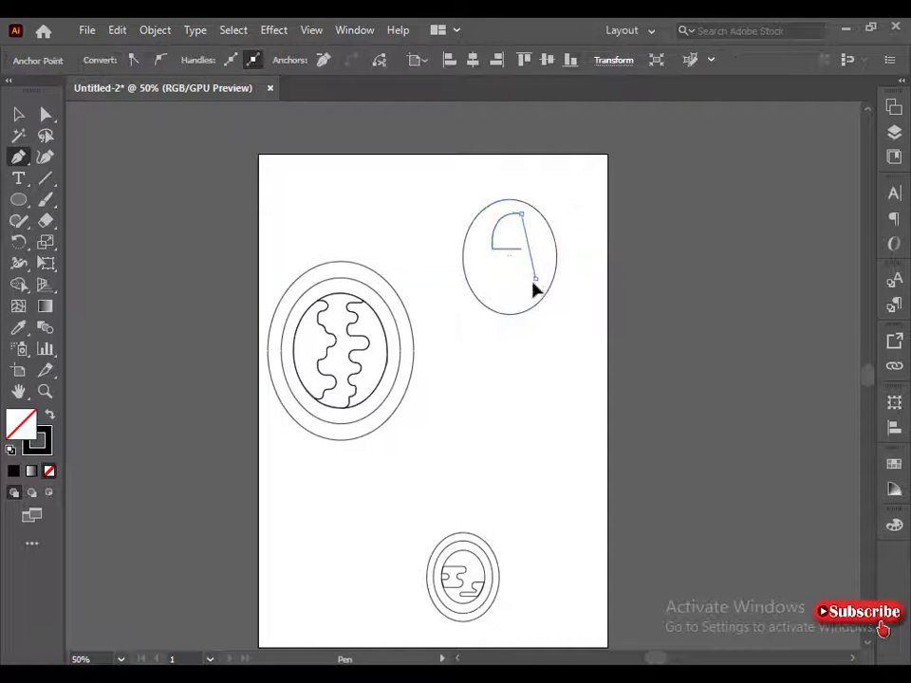
{"action": "left_click_drag", "start_coordinate": [507, 294], "coordinate": [552, 245]}
{"action": "key", "text": "a"}
{"action": "left_click", "coordinate": [539, 270]}
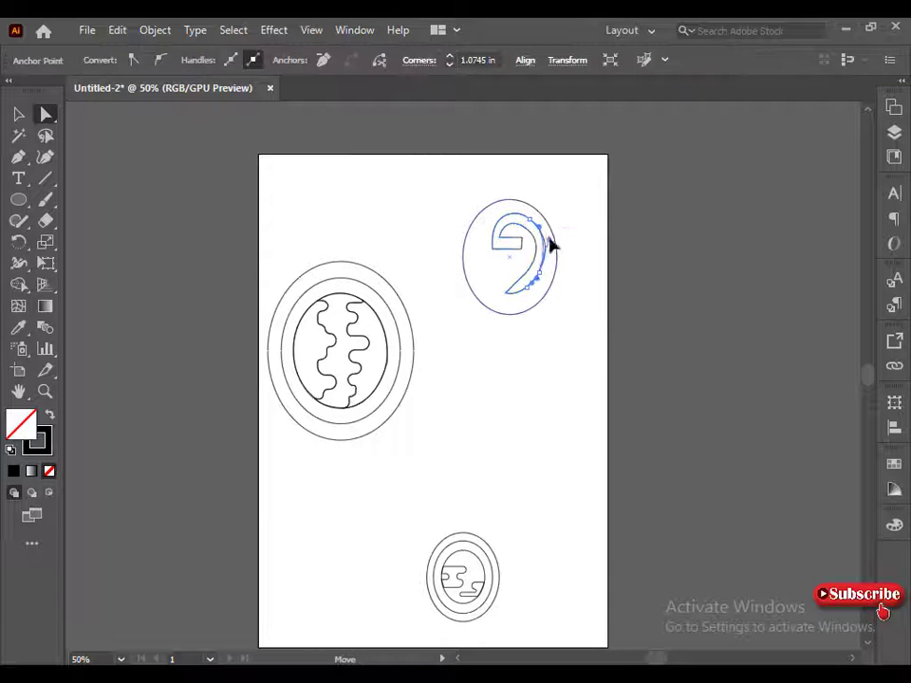
{"action": "left_click", "coordinate": [580, 270]}
{"action": "left_click_drag", "start_coordinate": [479, 194], "coordinate": [566, 274]}
{"action": "key", "text": "Delete"}
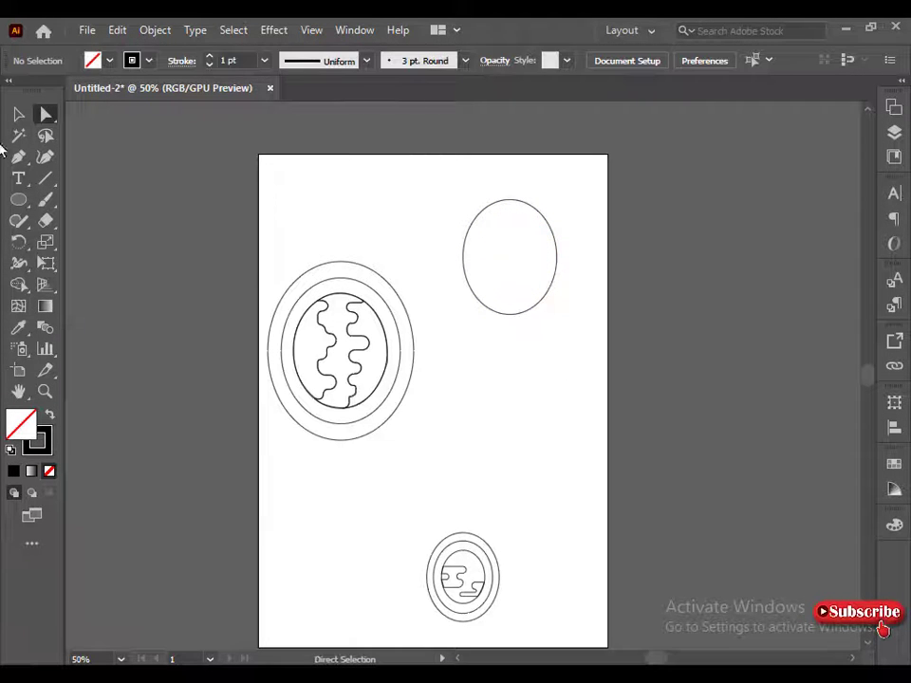
Step: Start a Pen path inside the upper-right ellipse, stepping down from its middle to form the right edge of a cloud-like shape
{"action": "left_click", "coordinate": [18, 157]}
{"action": "left_click", "coordinate": [492, 245]}
{"action": "left_click", "coordinate": [520, 245]}
{"action": "left_click", "coordinate": [520, 256]}
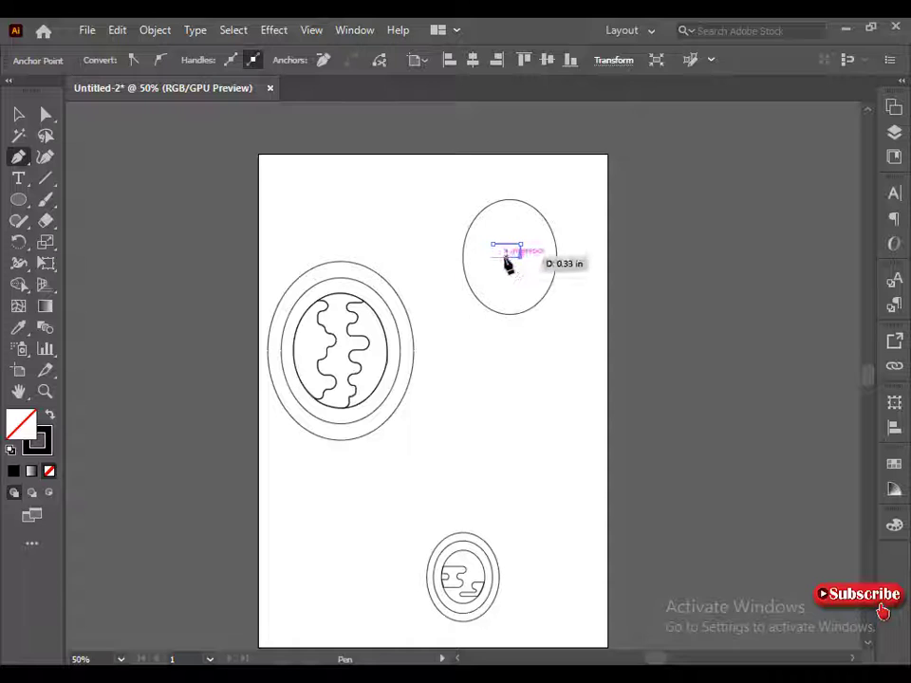
{"action": "left_click", "coordinate": [506, 257]}
{"action": "left_click", "coordinate": [507, 269]}
{"action": "left_click", "coordinate": [540, 268]}
{"action": "left_click", "coordinate": [540, 287]}
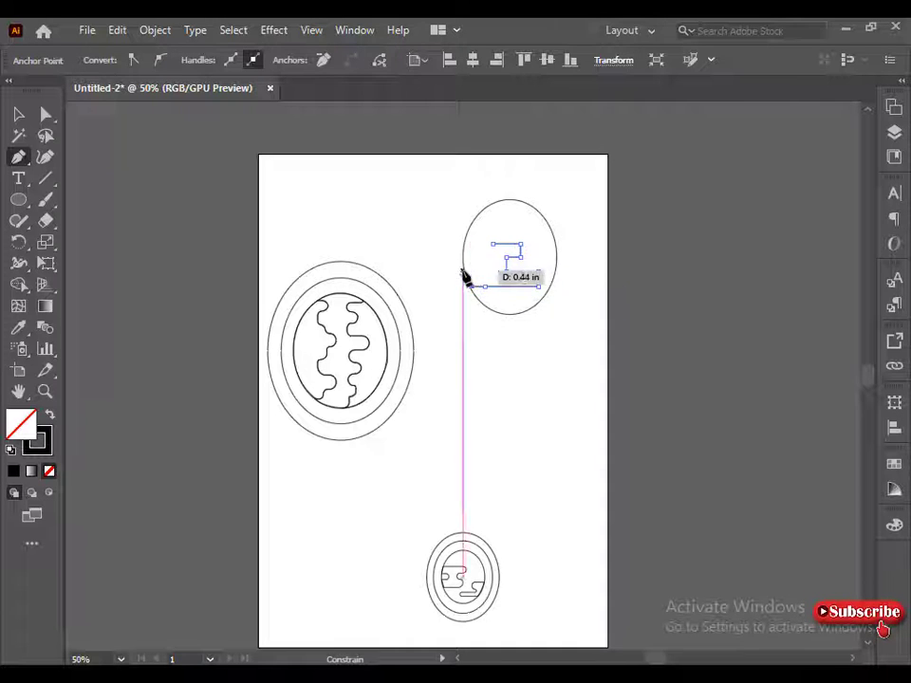
Step: Continue the path up the ellipse's left edge with a small square notch and close it with steps along its upper side
{"action": "left_click", "coordinate": [464, 257]}
{"action": "left_click", "coordinate": [484, 257]}
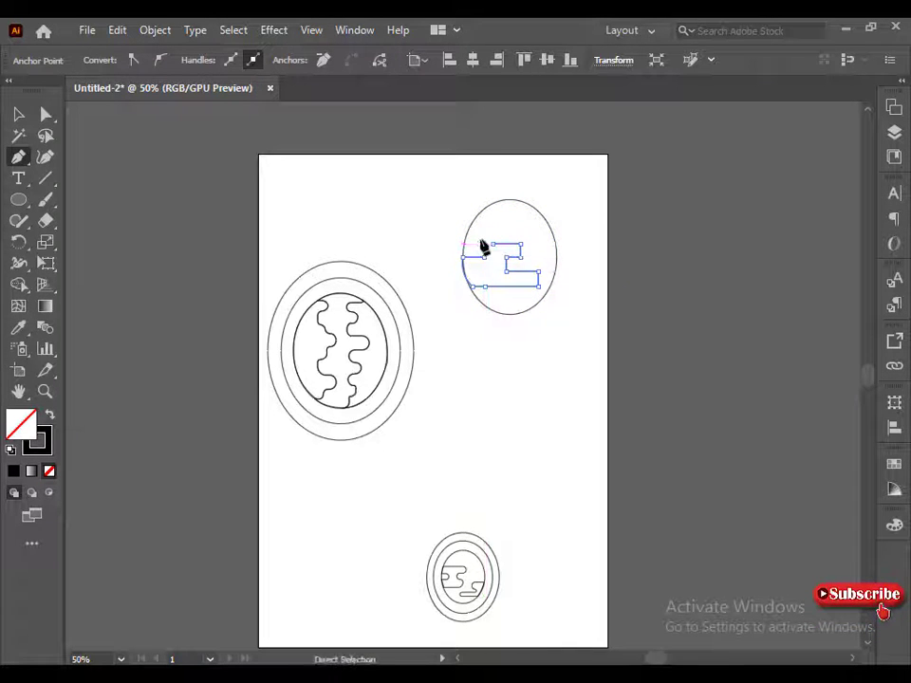
{"action": "left_click", "coordinate": [469, 245]}
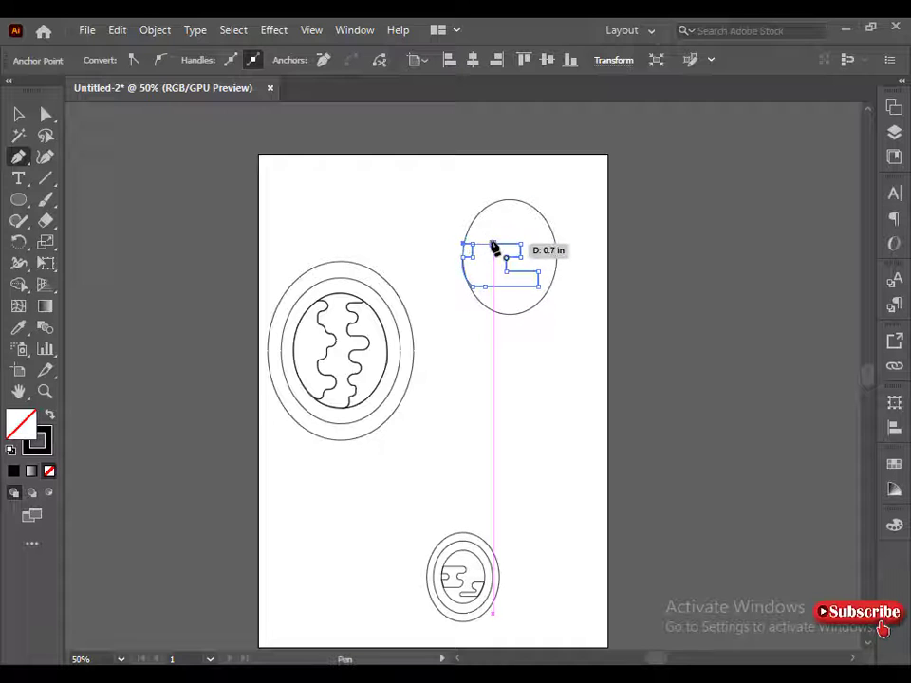
{"action": "key", "text": "Escape"}
{"action": "key", "text": "ctrl+z"}
{"action": "key", "text": "ctrl+z"}
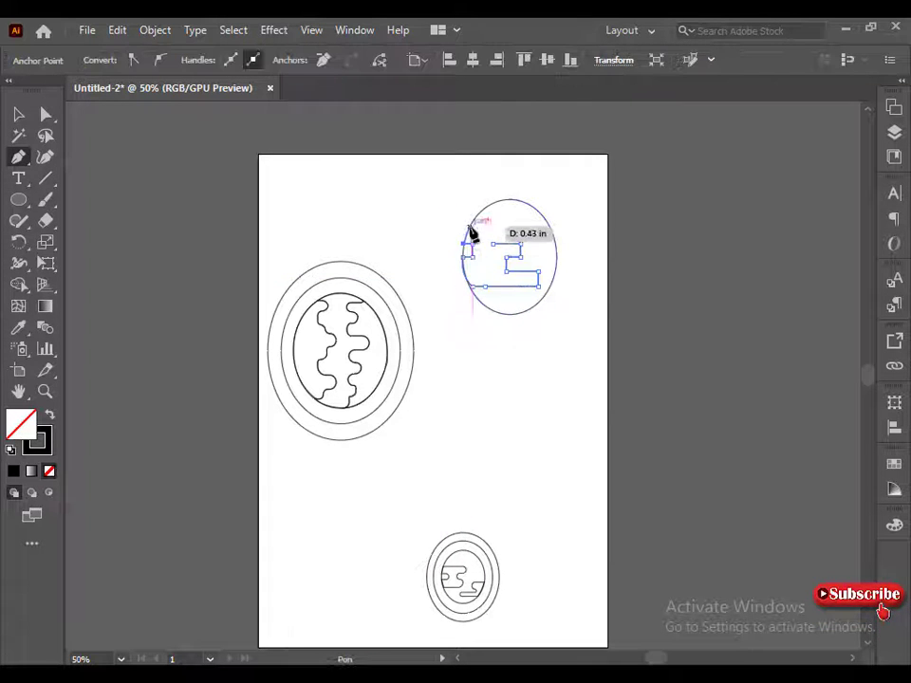
{"action": "left_click", "coordinate": [479, 226]}
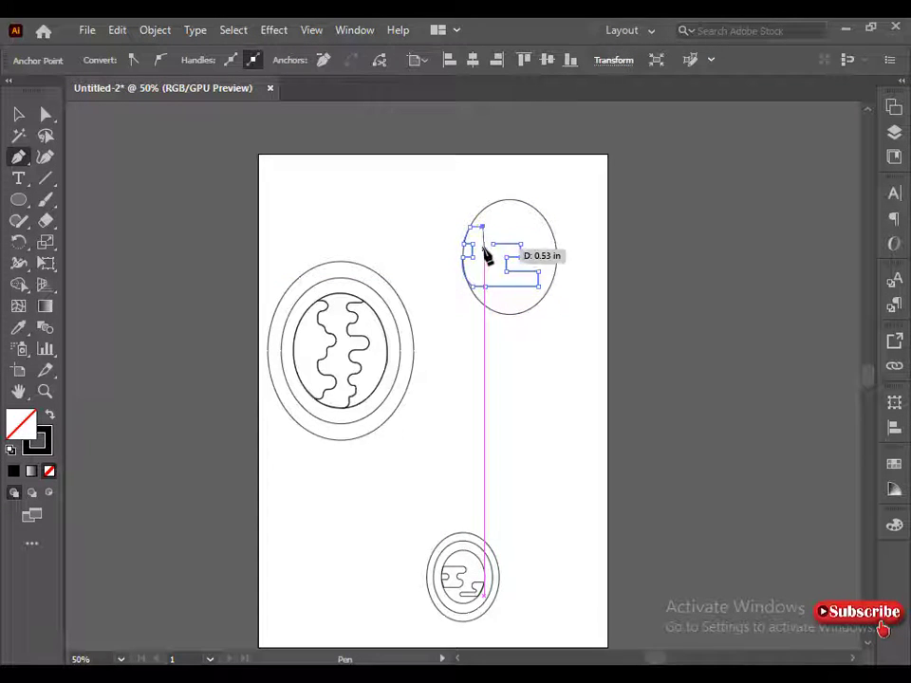
{"action": "key", "text": "Escape"}
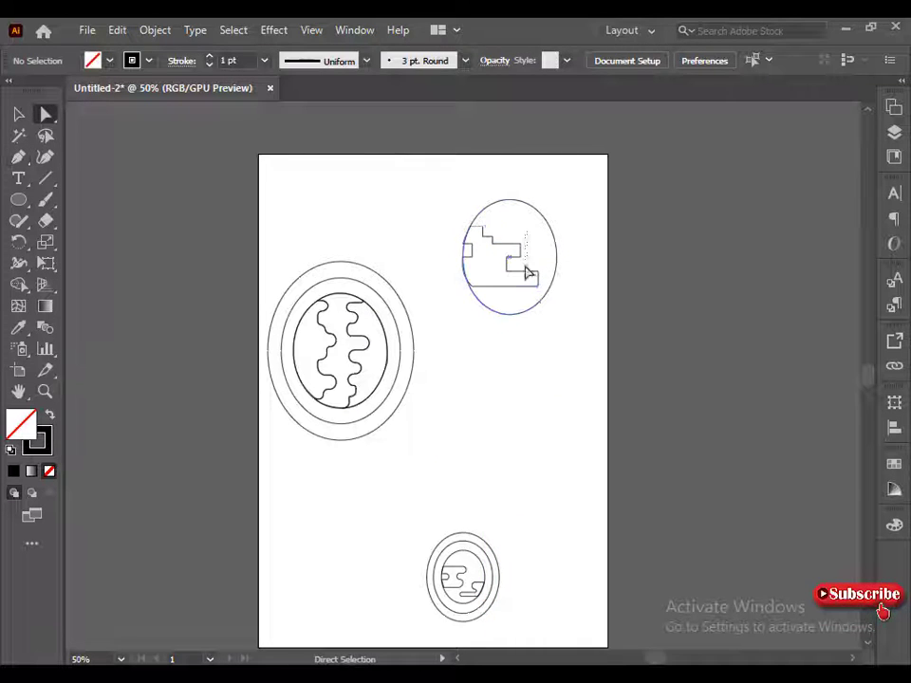
Step: Round all the step corners of the new shape inside the upper-right ellipse and deselect it
{"action": "left_click", "coordinate": [509, 267]}
{"action": "left_click", "coordinate": [494, 258]}
{"action": "left_click", "coordinate": [494, 266]}
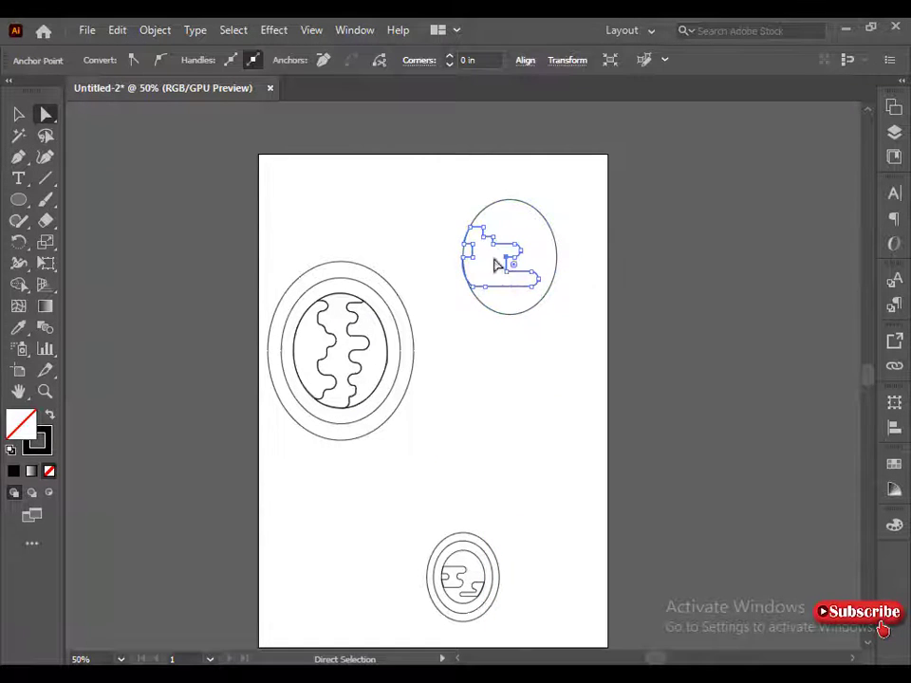
{"action": "left_click_drag", "start_coordinate": [493, 237], "coordinate": [471, 249]}
{"action": "left_click", "coordinate": [414, 262]}
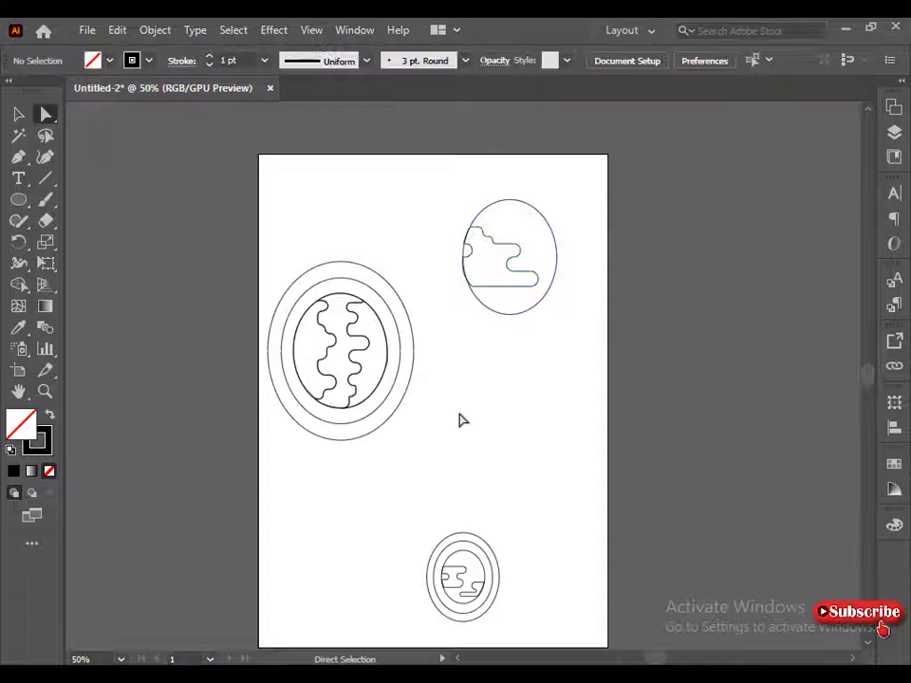
Step: Scale the upper-right oval with its wavy shape down slightly and place duplicates of it below and beside the artboard
{"action": "key", "text": "ctrl+minus"}
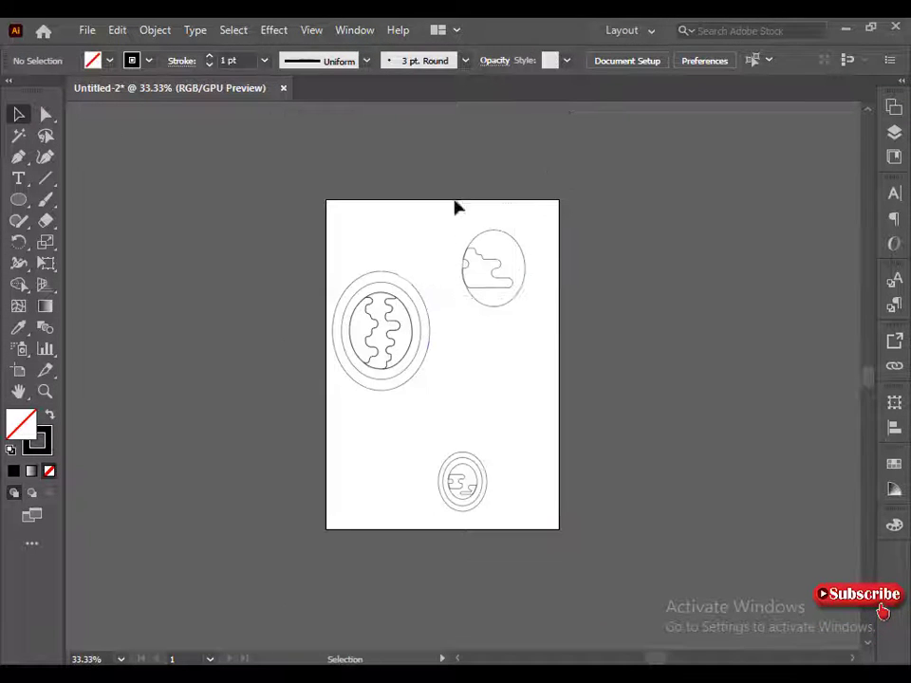
{"action": "left_click", "coordinate": [513, 271]}
{"action": "left_click_drag", "start_coordinate": [524, 306], "coordinate": [614, 406]}
{"action": "key", "text": "ctrl+z"}
{"action": "left_click_drag", "start_coordinate": [487, 285], "coordinate": [478, 347]}
{"action": "left_click", "coordinate": [513, 278]}
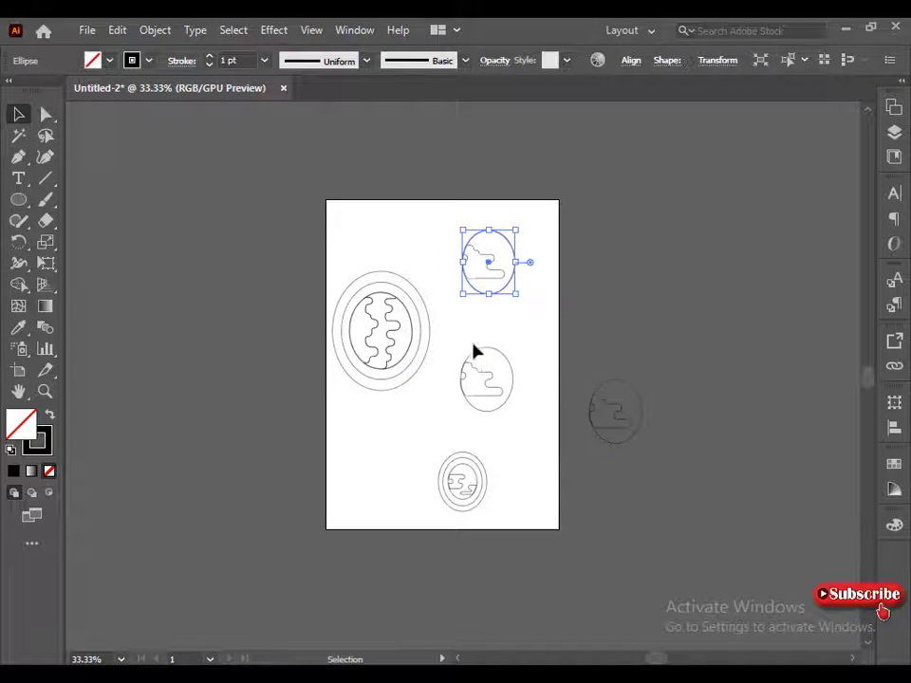
Step: Shrink the middle duplicate and move the duplicate beside the artboard onto its right edge, below the upper oval
{"action": "left_click_drag", "start_coordinate": [473, 342], "coordinate": [513, 411]}
{"action": "left_click_drag", "start_coordinate": [513, 411], "coordinate": [496, 392]}
{"action": "left_click_drag", "start_coordinate": [581, 411], "coordinate": [536, 333]}
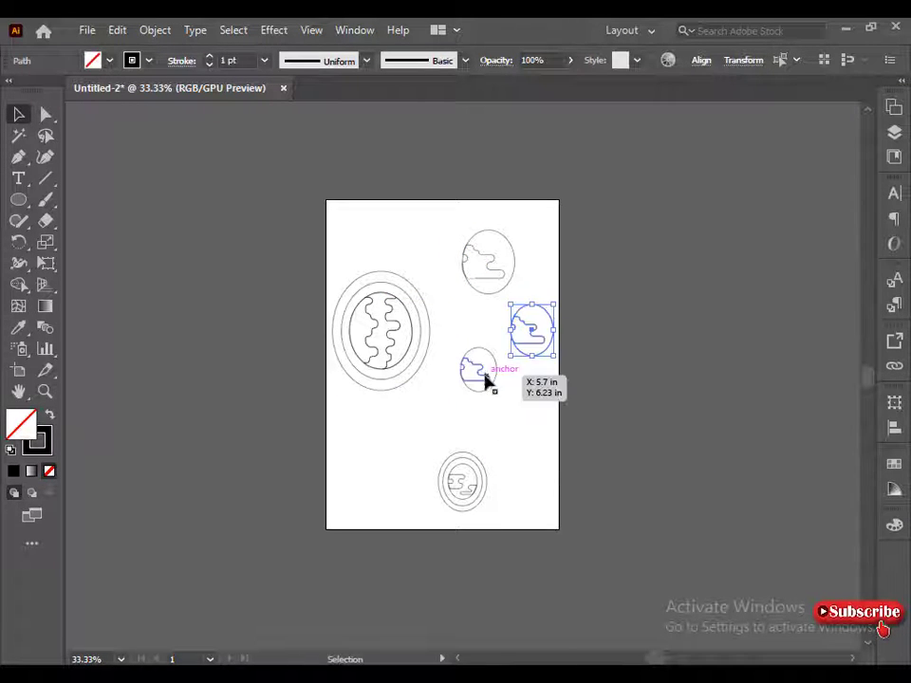
Step: Move the smallest oval up to the artboard's top centre and shift the larger upper oval slightly left
{"action": "left_click_drag", "start_coordinate": [474, 360], "coordinate": [407, 222]}
{"action": "left_click", "coordinate": [489, 522]}
{"action": "left_click_drag", "start_coordinate": [509, 207], "coordinate": [510, 205]}
{"action": "mouse_move", "coordinate": [491, 269]}
{"action": "left_mouse_down"}
{"action": "mouse_move", "coordinate": [480, 238]}
{"action": "mouse_move", "coordinate": [480, 270]}
{"action": "left_mouse_up"}
Step: Move the large concentric figure down along the artboard's left edge and nudge the larger upper oval upwards
{"action": "left_click_drag", "start_coordinate": [336, 285], "coordinate": [376, 346]}
{"action": "left_click_drag", "start_coordinate": [377, 325], "coordinate": [371, 403]}
{"action": "left_click_drag", "start_coordinate": [449, 242], "coordinate": [483, 299]}
{"action": "key", "text": "Up"}
{"action": "key", "text": "Up"}
{"action": "key", "text": "Up"}
{"action": "key", "text": "Up"}
{"action": "key", "text": "Up"}
{"action": "key", "text": "Up"}
{"action": "key", "text": "Up"}
{"action": "key", "text": "Up"}
{"action": "key", "text": "Up"}
{"action": "key", "text": "Up"}
{"action": "key", "text": "Up"}
{"action": "key", "text": "Up"}
{"action": "key", "text": "Up"}
{"action": "key", "text": "Up"}
{"action": "key", "text": "Up"}
{"action": "key", "text": "Up"}
{"action": "key", "text": "Up"}
{"action": "key", "text": "Up"}
{"action": "key", "text": "Up"}
{"action": "key", "text": "Up"}
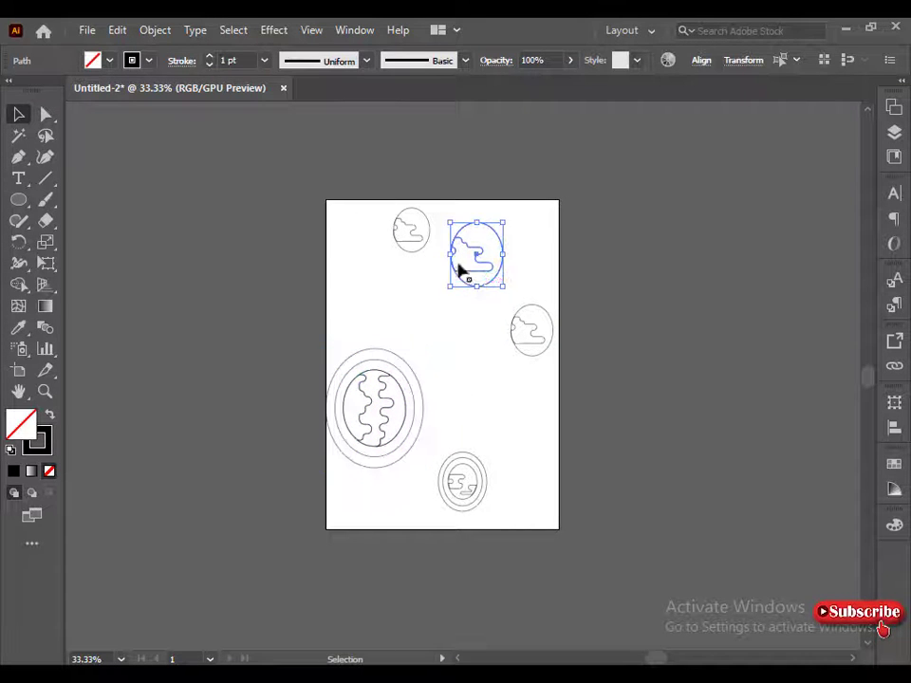
Step: Nudge the oval near the artboard's right edge upwards, closer to the upper ovals
{"action": "left_click_drag", "start_coordinate": [377, 202], "coordinate": [426, 276]}
{"action": "left_click_drag", "start_coordinate": [506, 289], "coordinate": [603, 358]}
{"action": "key", "text": "Up"}
{"action": "key", "text": "Up"}
{"action": "key", "text": "Up"}
{"action": "key", "text": "Up"}
{"action": "key", "text": "Up"}
{"action": "key", "text": "Up"}
{"action": "key", "text": "Up"}
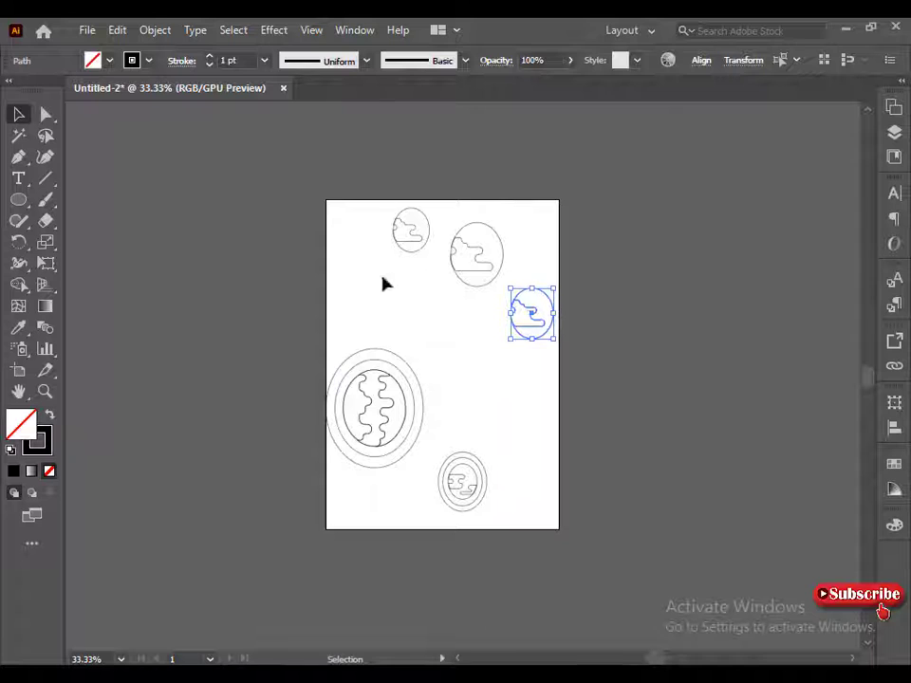
Step: Enlarge the large concentric figure, and move the small lower figure towards the bottom-right corner while enlarging it slightly
{"action": "left_click", "coordinate": [329, 389]}
{"action": "left_click_drag", "start_coordinate": [425, 347], "coordinate": [453, 314]}
{"action": "left_click_drag", "start_coordinate": [479, 512], "coordinate": [520, 522]}
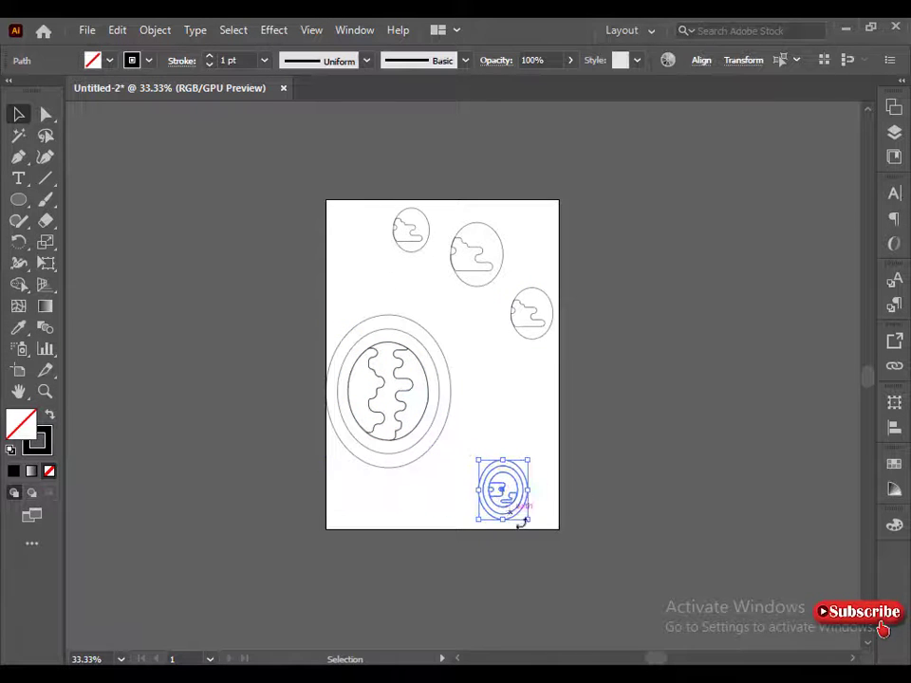
{"action": "left_click_drag", "start_coordinate": [527, 460], "coordinate": [532, 452]}
{"action": "left_click", "coordinate": [463, 488]}
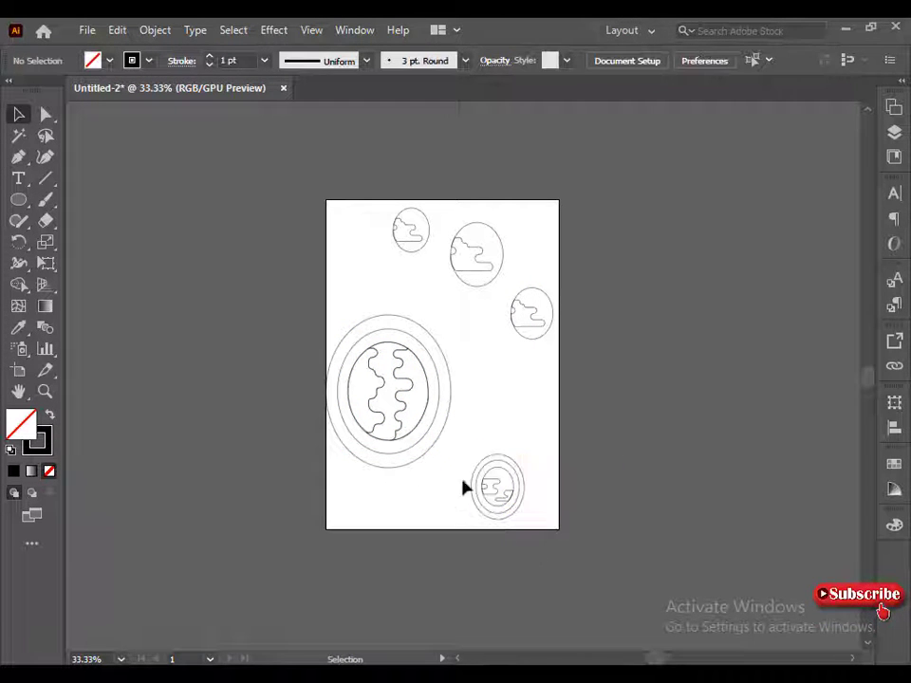
Step: Scale the largest of the three upper ovals down slightly, keeping its upper-left corner in place
{"action": "key", "text": "v"}
{"action": "left_click_drag", "start_coordinate": [378, 227], "coordinate": [430, 250]}
{"action": "left_click_drag", "start_coordinate": [449, 212], "coordinate": [497, 286]}
{"action": "left_click_drag", "start_coordinate": [502, 286], "coordinate": [494, 277]}
Step: Shrink the right-edge oval to a small size and move it up to the artboard's upper-right corner
{"action": "left_click", "coordinate": [491, 323]}
{"action": "left_click_drag", "start_coordinate": [491, 329], "coordinate": [557, 349]}
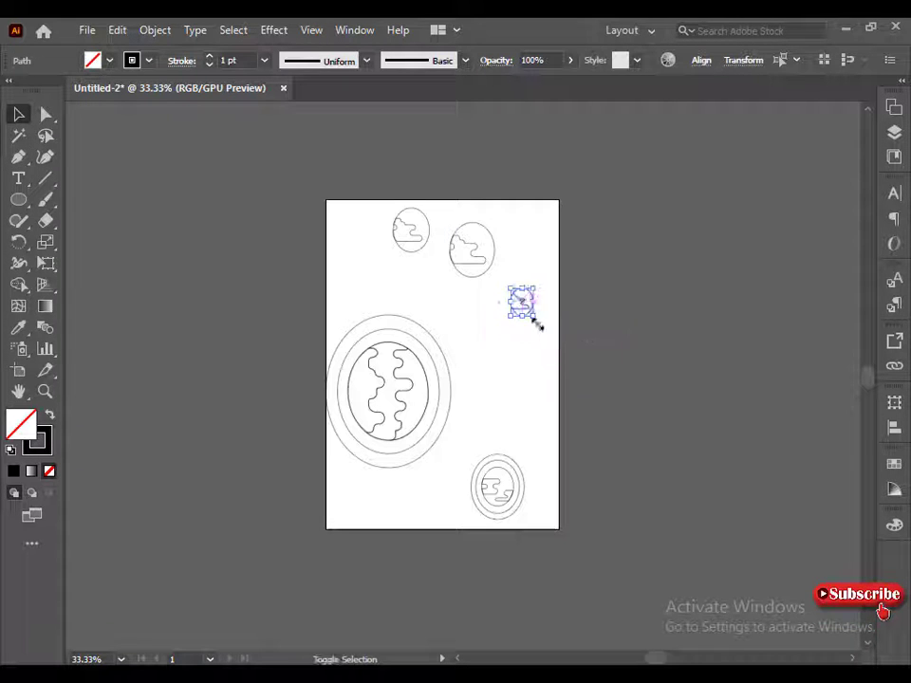
{"action": "left_click_drag", "start_coordinate": [528, 305], "coordinate": [525, 222]}
{"action": "key", "text": "ctrl+z"}
Step: Scale the leftmost oval at the artboard's top down to about two thirds of its size
{"action": "left_click_drag", "start_coordinate": [415, 251], "coordinate": [472, 332]}
{"action": "key", "text": "ctrl+z"}
{"action": "left_click_drag", "start_coordinate": [385, 205], "coordinate": [427, 249]}
{"action": "left_click_drag", "start_coordinate": [429, 251], "coordinate": [419, 240]}
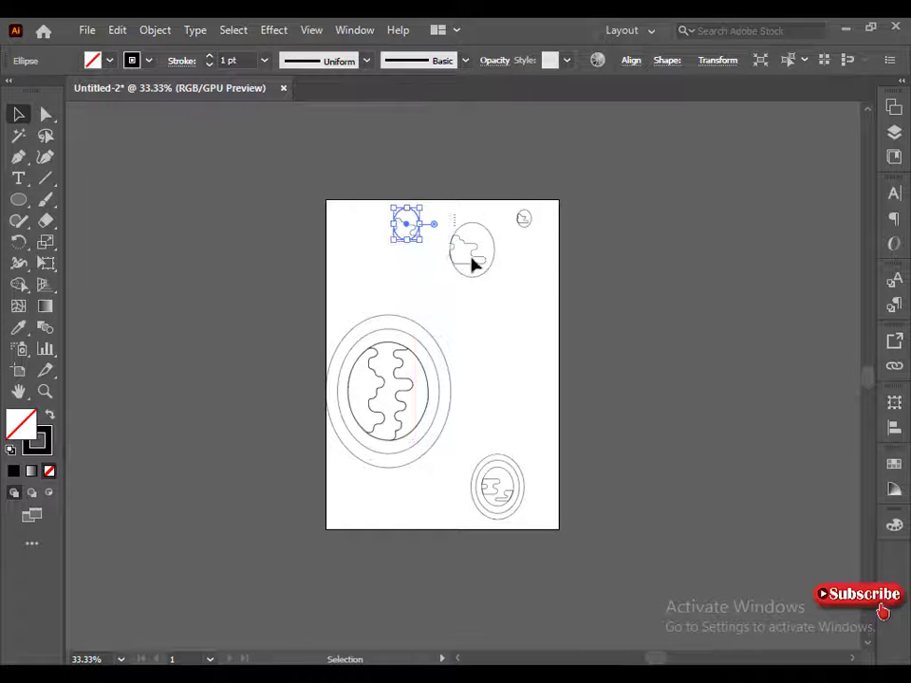
Step: Undo the latest scaling of the leftmost upper oval and the small oval's move to the upper-right corner
{"action": "left_click_drag", "start_coordinate": [472, 259], "coordinate": [478, 269]}
{"action": "left_click_drag", "start_coordinate": [464, 253], "coordinate": [453, 281]}
{"action": "key", "text": "ctrl+z"}
{"action": "key", "text": "ctrl+z"}
{"action": "key", "text": "ctrl+z"}
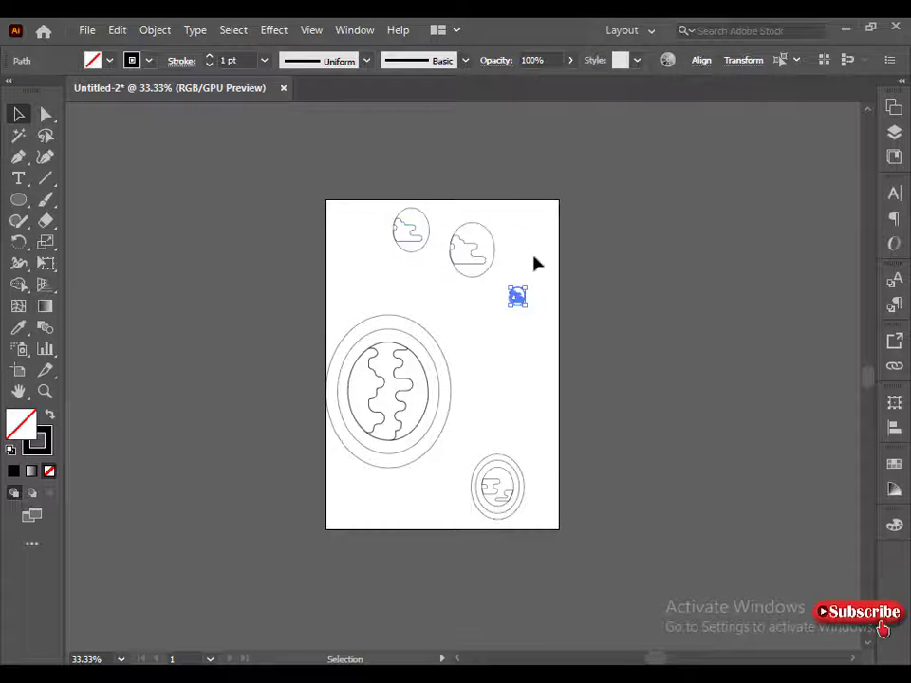
Step: Move the small oval straight up until it lines up with the leftmost oval near the artboard's upper edge
{"action": "key", "text": "shift+Up"}
{"action": "key", "text": "shift+Up"}
{"action": "key", "text": "shift+Up"}
{"action": "key", "text": "shift+Up"}
{"action": "key", "text": "shift+Up"}
{"action": "key", "text": "shift+Up"}
{"action": "key", "text": "shift+Up"}
{"action": "key", "text": "shift+Up"}
{"action": "key", "text": "shift+Up"}
{"action": "key", "text": "shift+Up"}
{"action": "key", "text": "shift+Up"}
Step: Scale the leftmost upper oval down and move the largest upper oval slightly down and to the left
{"action": "left_click_drag", "start_coordinate": [334, 224], "coordinate": [430, 253]}
{"action": "mouse_move", "coordinate": [430, 252]}
{"action": "left_mouse_down"}
{"action": "mouse_move", "coordinate": [418, 235]}
{"action": "mouse_move", "coordinate": [425, 241]}
{"action": "left_mouse_up"}
{"action": "left_click_drag", "start_coordinate": [437, 221], "coordinate": [477, 258]}
{"action": "mouse_move", "coordinate": [474, 251]}
{"action": "left_mouse_down"}
{"action": "mouse_move", "coordinate": [452, 277]}
{"action": "mouse_move", "coordinate": [463, 271]}
{"action": "left_mouse_up"}
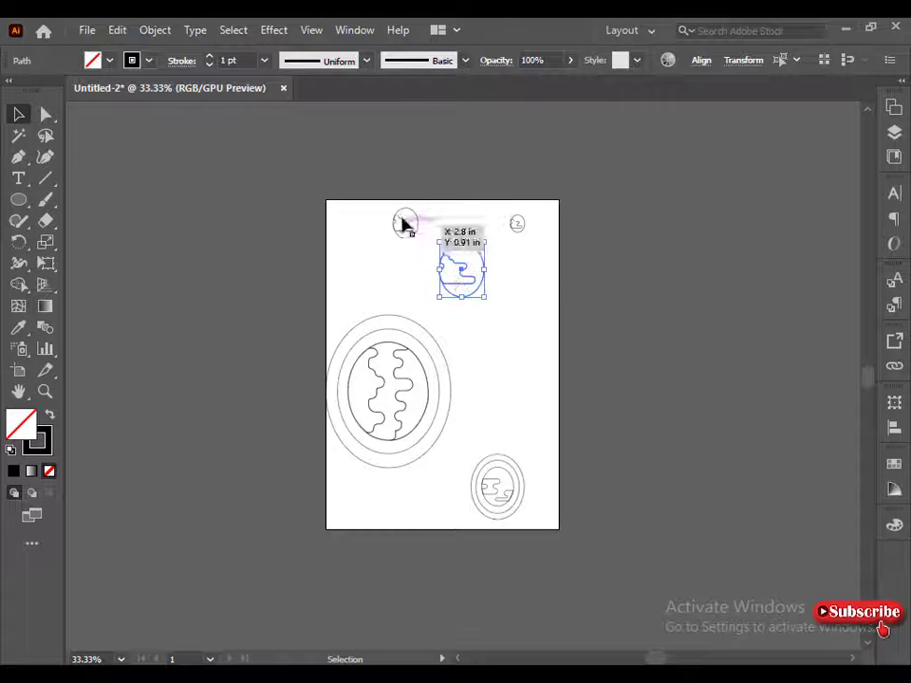
Step: Shift the left upper oval slightly right, and enlarge the small right oval to nearly the same size
{"action": "left_click_drag", "start_coordinate": [402, 224], "coordinate": [423, 256]}
{"action": "left_click_drag", "start_coordinate": [397, 211], "coordinate": [500, 205]}
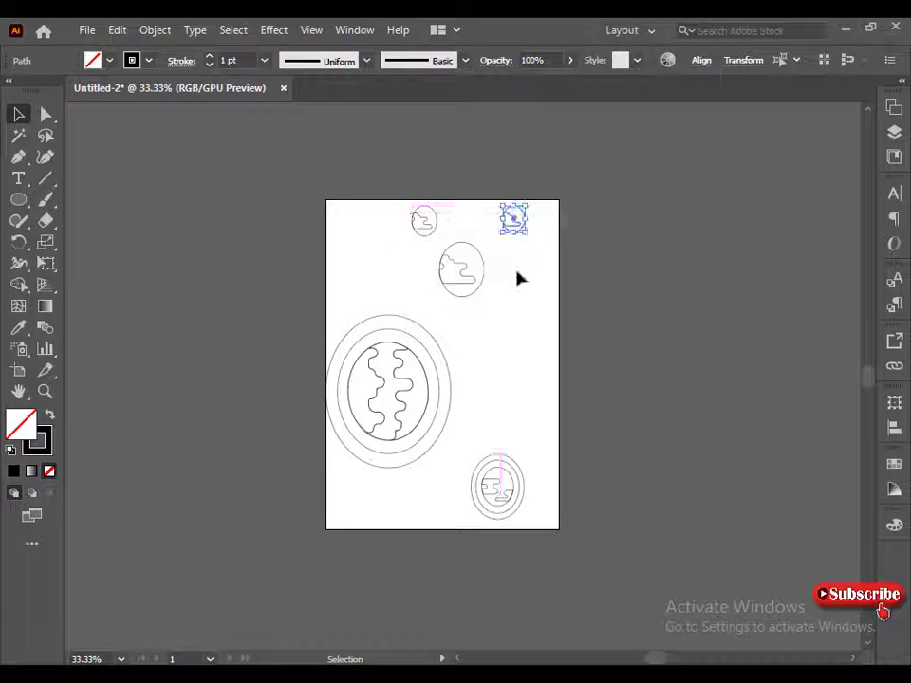
Step: Nudge the largest upper oval up and right so it sits centred below the two small ovals
{"action": "left_click_drag", "start_coordinate": [492, 307], "coordinate": [493, 309]}
{"action": "key", "text": "shift+Up"}
{"action": "key", "text": "shift+Up"}
{"action": "key", "text": "shift+Right"}
{"action": "key", "text": "shift+Right"}
{"action": "left_click", "coordinate": [493, 308]}
Step: Draw a closed, slanted four-corner shape with the Pen tool, running diagonally down-left from the artboard's right edge
{"action": "left_click", "coordinate": [18, 157]}
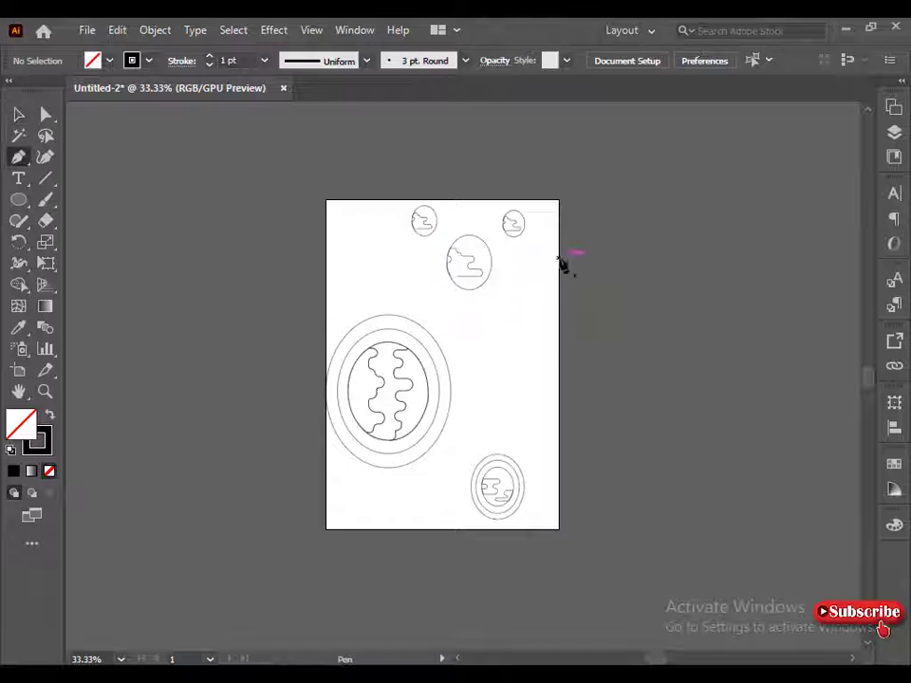
{"action": "left_click", "coordinate": [558, 259]}
{"action": "left_click", "coordinate": [475, 334]}
{"action": "left_click", "coordinate": [558, 314]}
{"action": "left_click", "coordinate": [558, 258]}
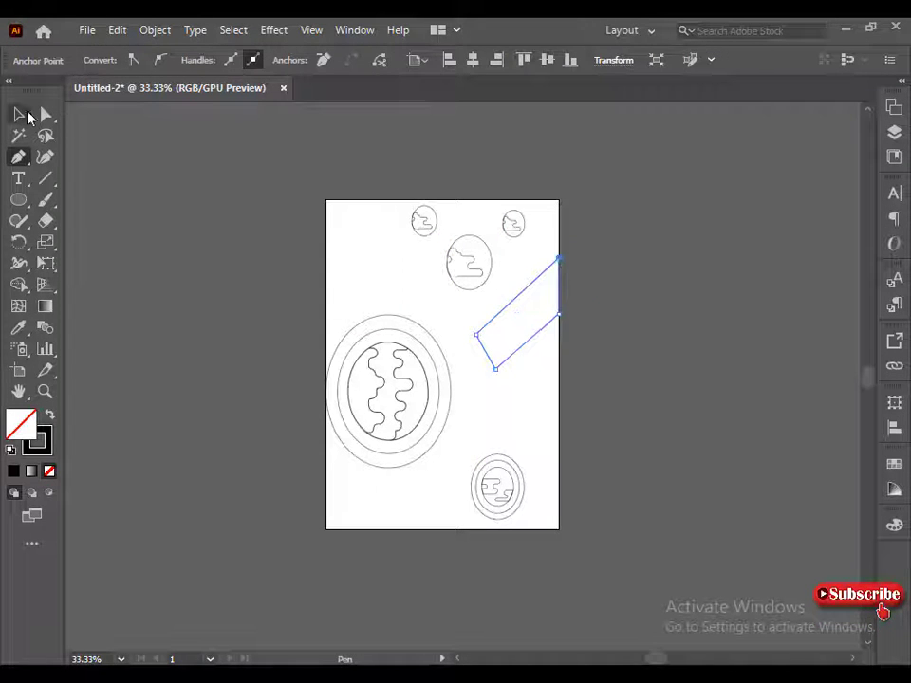
Step: Round the two lower-left corners of the slanted shape fully so that its end becomes semicircular
{"action": "left_click", "coordinate": [45, 115]}
{"action": "left_click", "coordinate": [395, 311]}
{"action": "left_click_drag", "start_coordinate": [461, 322], "coordinate": [508, 380]}
{"action": "left_click_drag", "start_coordinate": [498, 355], "coordinate": [495, 307]}
{"action": "left_click", "coordinate": [497, 305]}
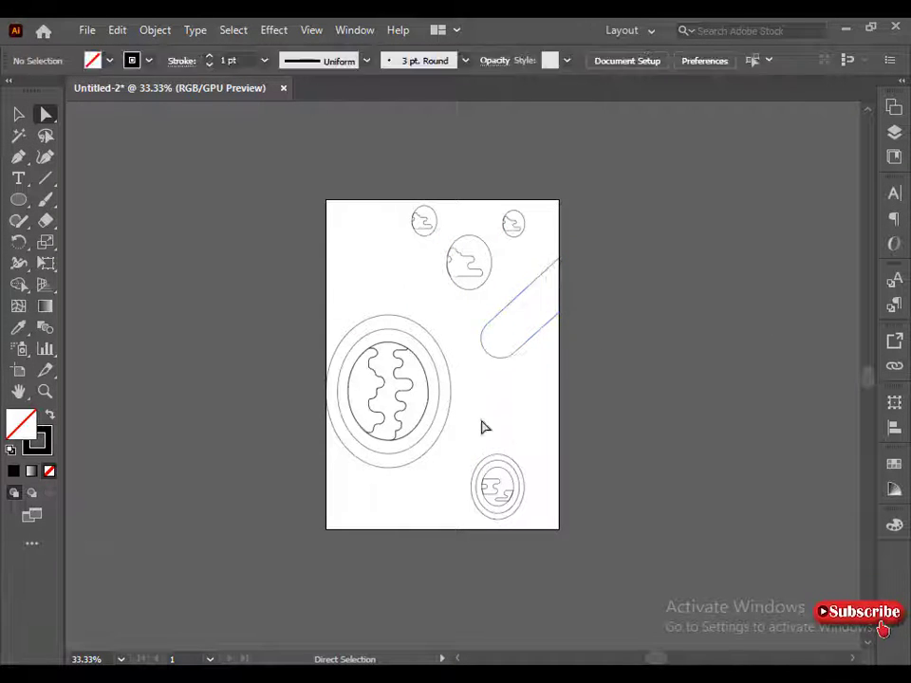
Step: Make differently sized copies of the slanted rounded shape, one beside the artboard and one nested with the original
{"action": "key", "text": "v"}
{"action": "left_click", "coordinate": [483, 352]}
{"action": "left_click_drag", "start_coordinate": [480, 358], "coordinate": [587, 401]}
{"action": "left_click_drag", "start_coordinate": [661, 396], "coordinate": [653, 391]}
{"action": "left_click_drag", "start_coordinate": [623, 373], "coordinate": [537, 349]}
{"action": "key", "text": "ctrl+z"}
{"action": "left_click_drag", "start_coordinate": [653, 391], "coordinate": [558, 352]}
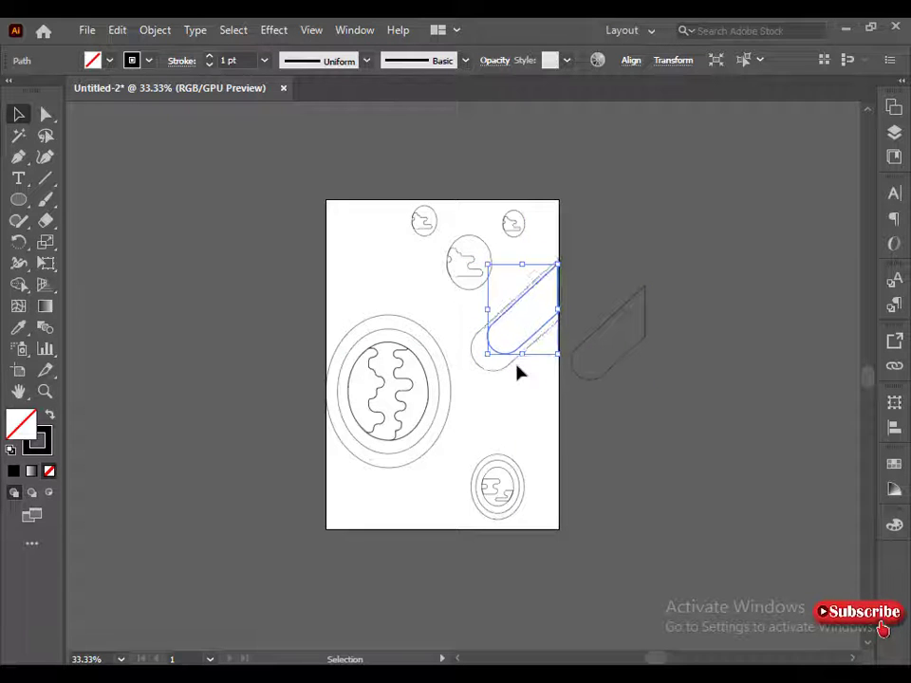
Step: Nudge the larger slanted shape up and right until it surrounds the inner one with an even margin
{"action": "left_click_drag", "start_coordinate": [486, 356], "coordinate": [487, 379]}
{"action": "key", "text": "ctrl+z"}
{"action": "left_click", "coordinate": [485, 369]}
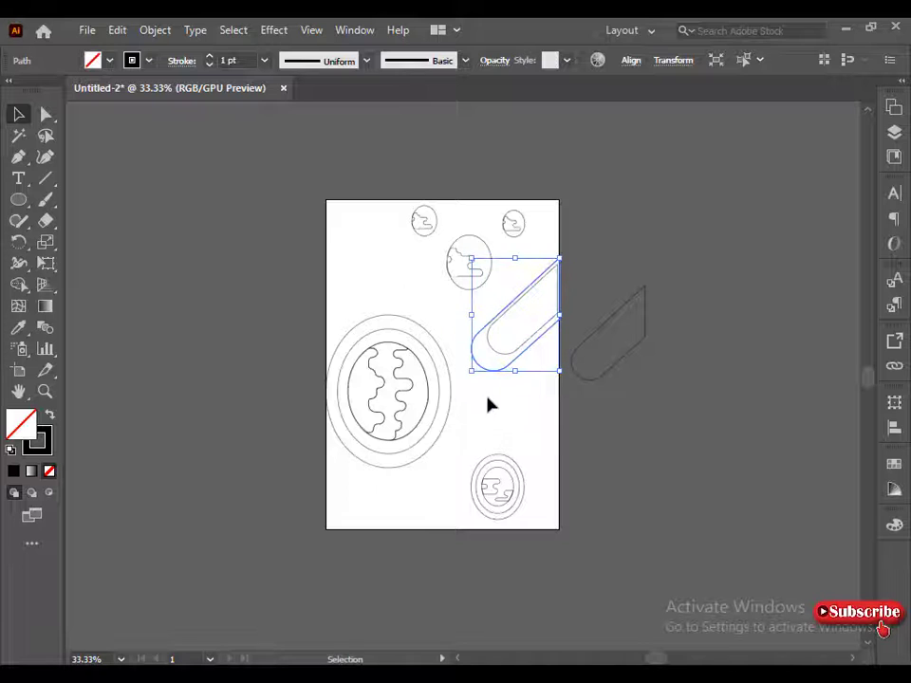
{"action": "key", "text": "shift+Right"}
{"action": "key", "text": "shift+Right"}
{"action": "key", "text": "shift+Up"}
{"action": "key", "text": "shift+Up"}
{"action": "key", "text": "shift+Right"}
{"action": "key", "text": "shift+Up"}
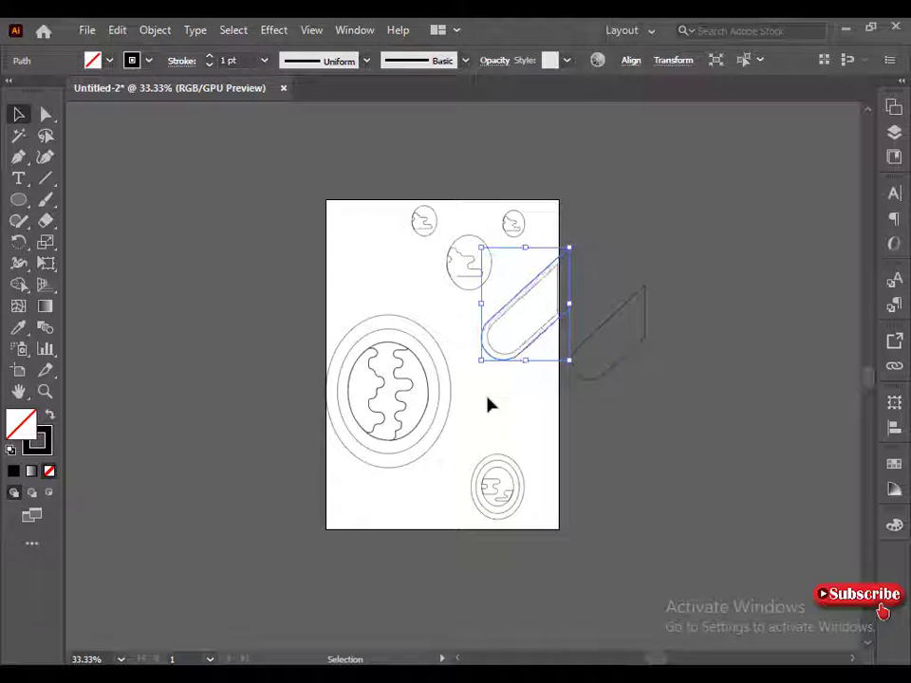
{"action": "key", "text": "Right"}
{"action": "key", "text": "Right"}
Step: Scale the slanted copy beside the artboard down slightly and place it inside the other two slanted shapes
{"action": "left_click", "coordinate": [528, 412]}
{"action": "left_click", "coordinate": [608, 323]}
{"action": "left_click_drag", "start_coordinate": [645, 380], "coordinate": [635, 368]}
{"action": "left_click_drag", "start_coordinate": [617, 349], "coordinate": [537, 336]}
{"action": "left_click", "coordinate": [557, 403]}
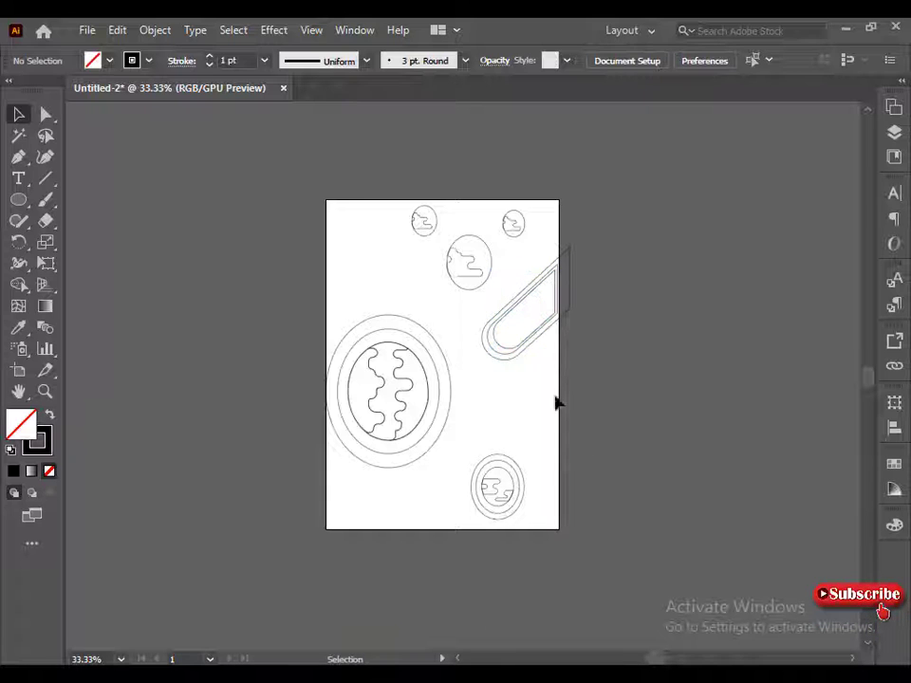
{"action": "left_click", "coordinate": [558, 256]}
{"action": "left_click", "coordinate": [553, 375]}
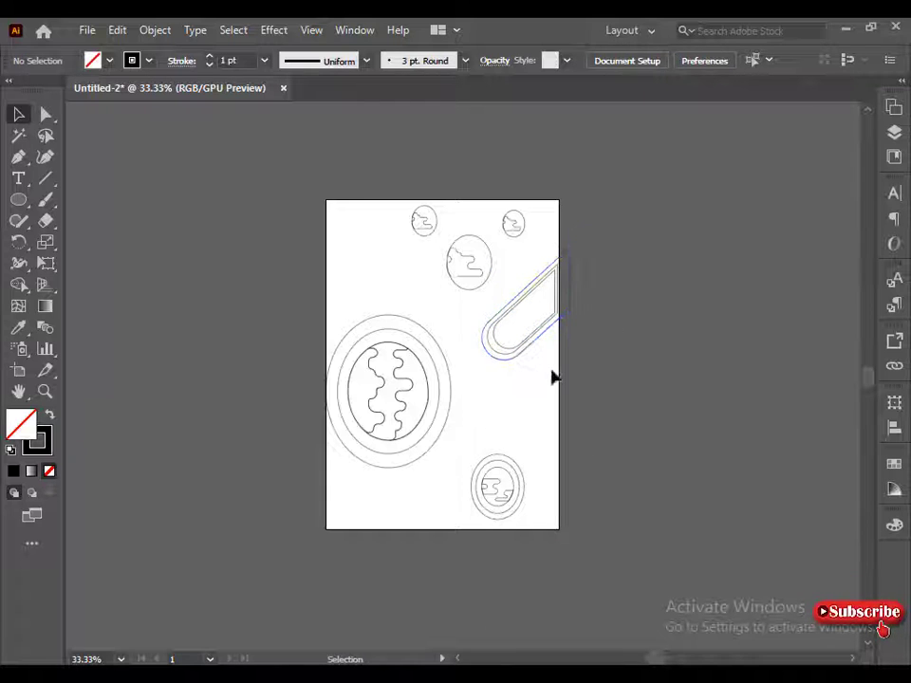
Step: Extend the middle slanted shape to the artboard's right edge, and try the same with the innermost one
{"action": "key", "text": "ctrl+equal"}
{"action": "left_click", "coordinate": [655, 228]}
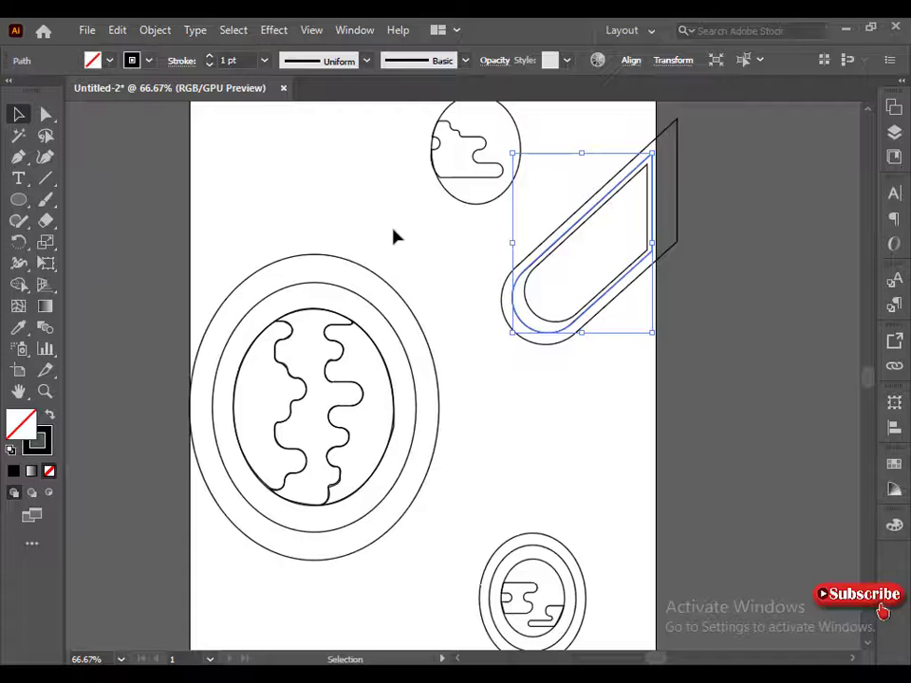
{"action": "left_click", "coordinate": [642, 246]}
{"action": "left_click_drag", "start_coordinate": [642, 247], "coordinate": [655, 237]}
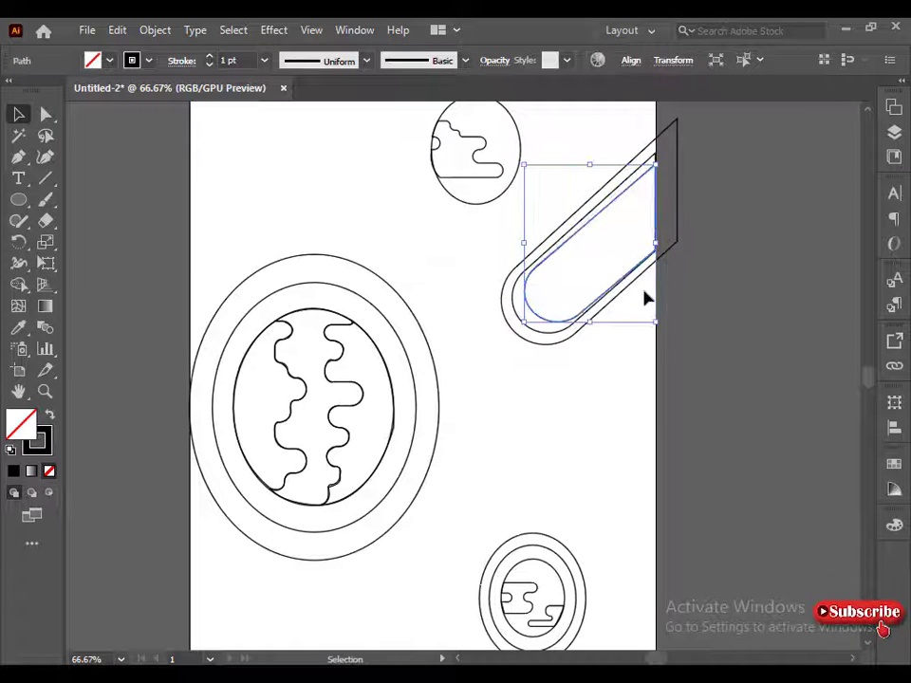
{"action": "key", "text": "a"}
{"action": "key", "text": "v"}
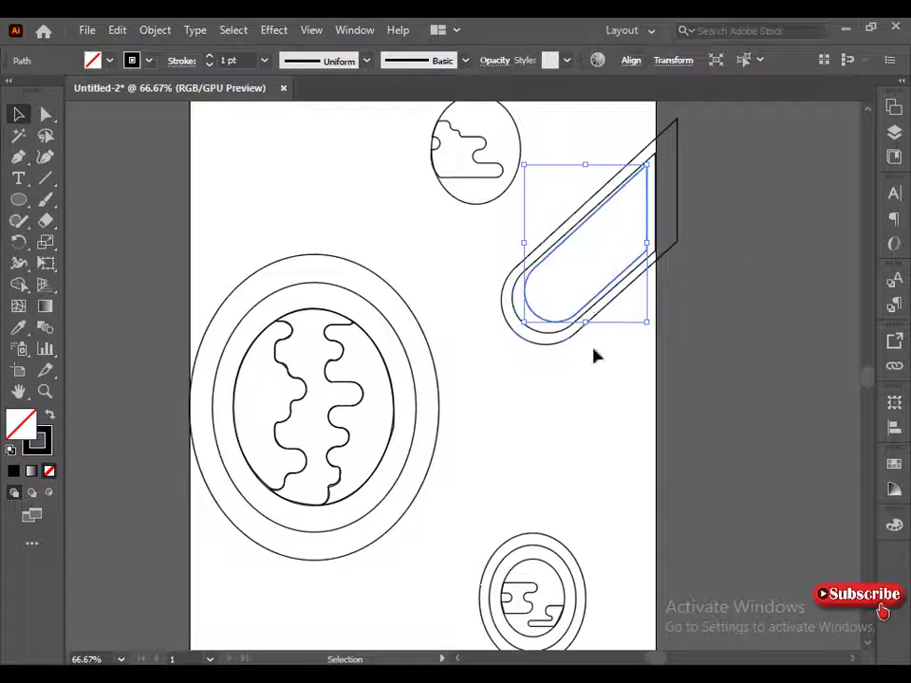
{"action": "left_click", "coordinate": [575, 396]}
Step: Trace the rounded lower end and lower edge of the innermost slanted shape with the Pen tool
{"action": "key", "text": "p"}
{"action": "left_click", "coordinate": [534, 273]}
{"action": "left_click_drag", "start_coordinate": [528, 310], "coordinate": [606, 294]}
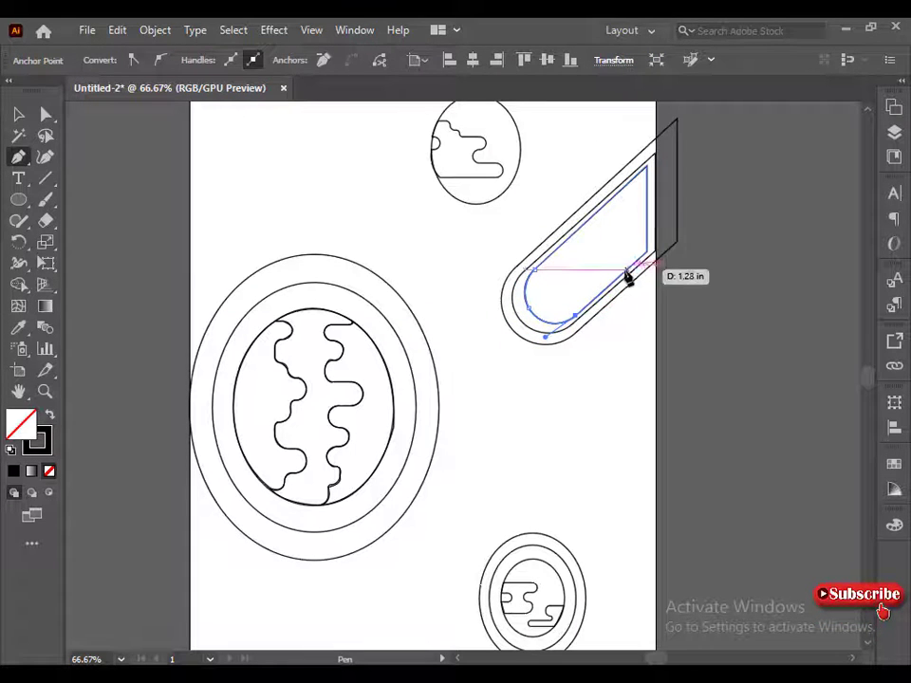
{"action": "left_click", "coordinate": [627, 271]}
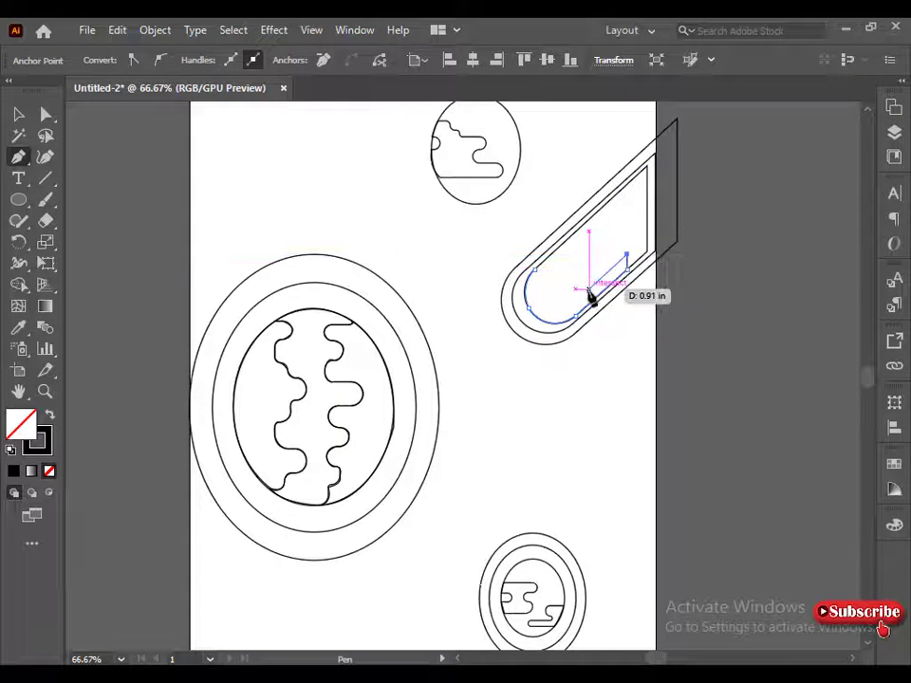
Step: Continue the traced path with parallel finger-like notches slanting along the shape, and close it at its starting point
{"action": "left_click", "coordinate": [614, 223]}
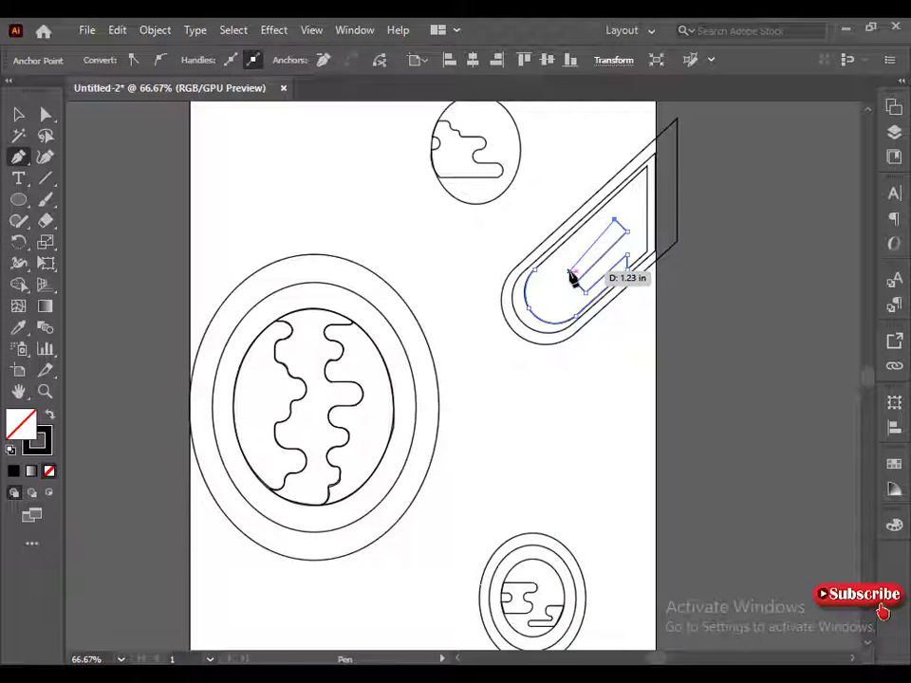
{"action": "left_click", "coordinate": [647, 249]}
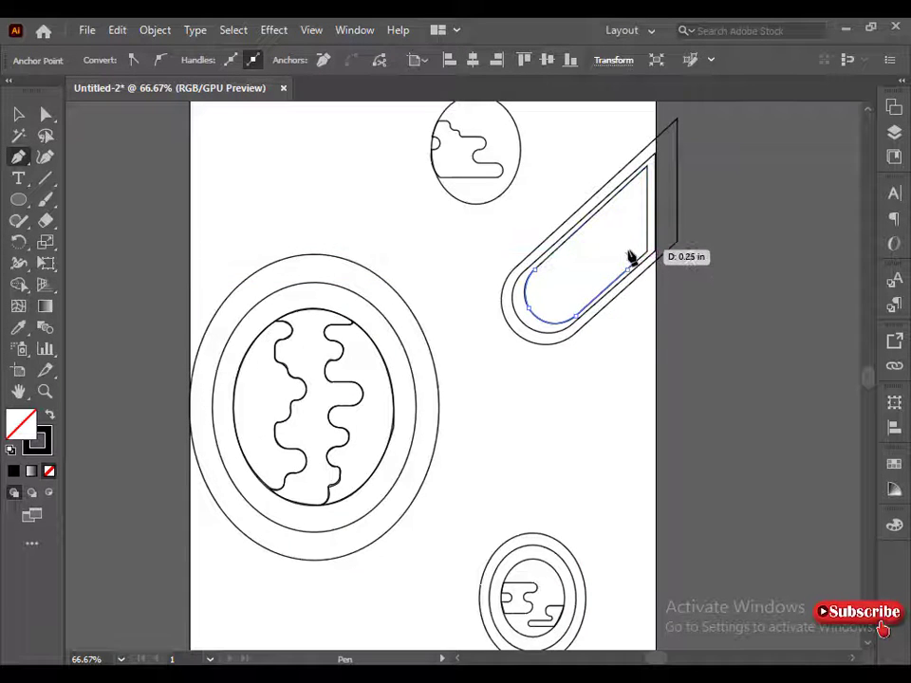
{"action": "left_click", "coordinate": [628, 255]}
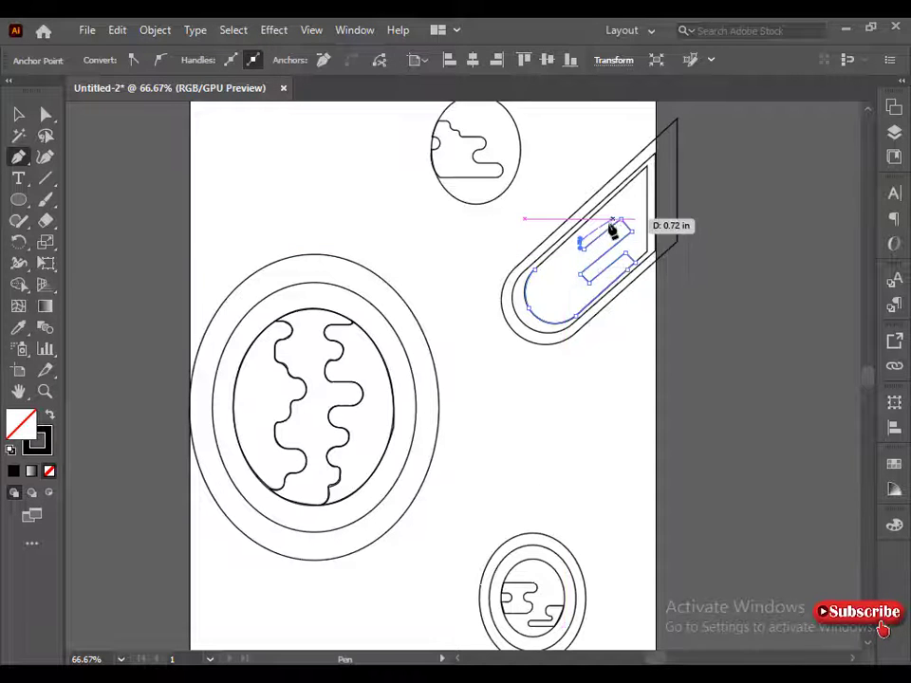
{"action": "key", "text": "a"}
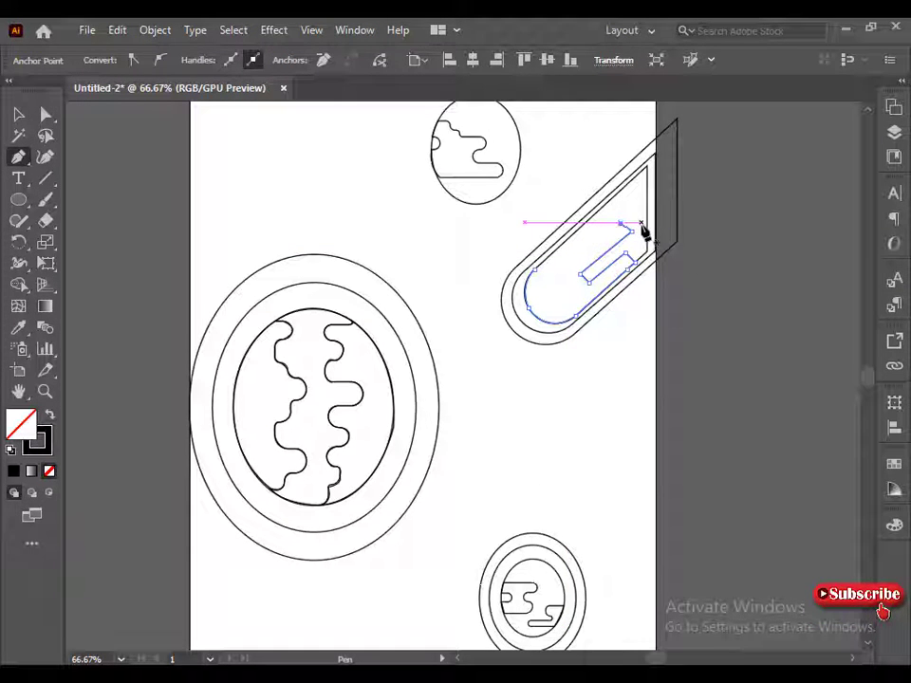
{"action": "left_click", "coordinate": [576, 275]}
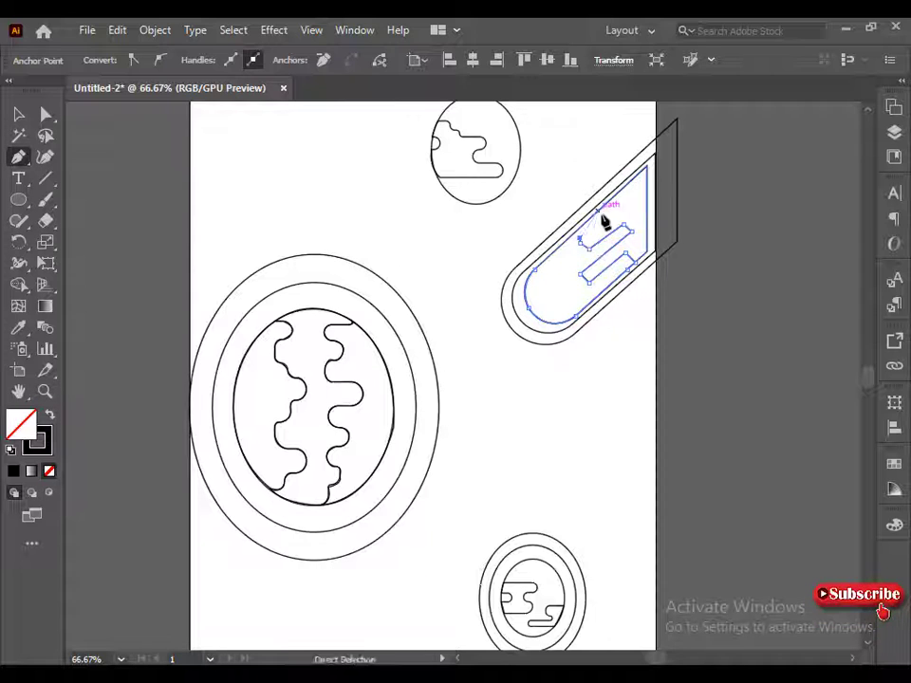
{"action": "mouse_move", "coordinate": [604, 221]}
{"action": "left_mouse_down"}
{"action": "mouse_move", "coordinate": [586, 247]}
{"action": "mouse_move", "coordinate": [614, 228]}
{"action": "left_mouse_up"}
{"action": "left_click", "coordinate": [598, 212]}
{"action": "left_click", "coordinate": [535, 270]}
{"action": "left_click", "coordinate": [556, 299], "text": "ctrl"}
Step: Round the square corners at the ends of the finger-like notches in the innermost slanted shape
{"action": "key", "text": "a"}
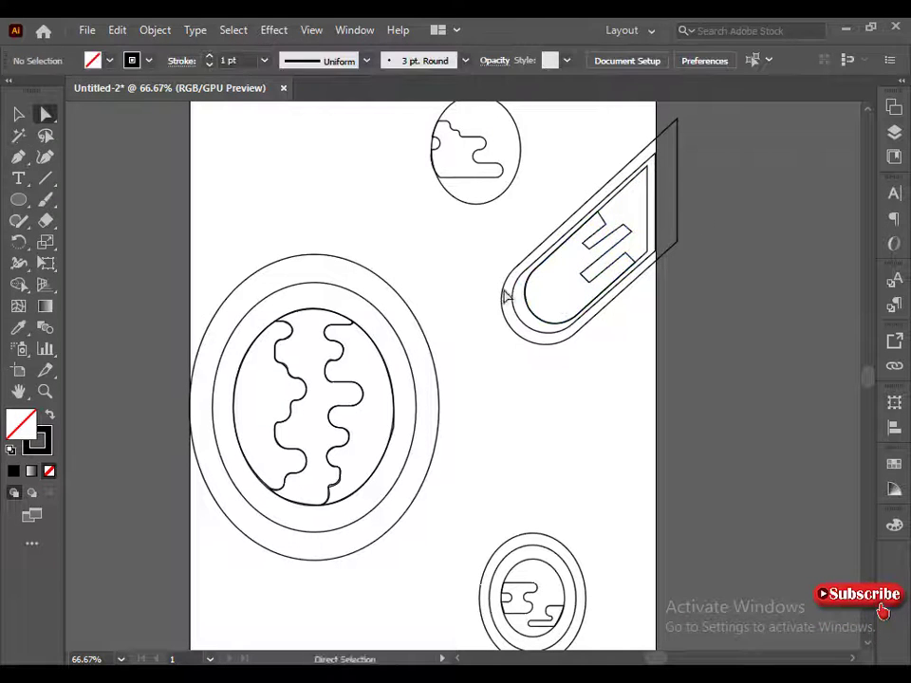
{"action": "left_click", "coordinate": [623, 224]}
{"action": "left_click_drag", "start_coordinate": [621, 240], "coordinate": [586, 327]}
{"action": "left_click", "coordinate": [590, 340]}
{"action": "left_click", "coordinate": [634, 263]}
{"action": "left_click_drag", "start_coordinate": [624, 267], "coordinate": [582, 345]}
{"action": "left_click", "coordinate": [585, 348]}
{"action": "left_click", "coordinate": [605, 225]}
{"action": "left_click_drag", "start_coordinate": [589, 221], "coordinate": [539, 279]}
{"action": "left_click", "coordinate": [542, 279]}
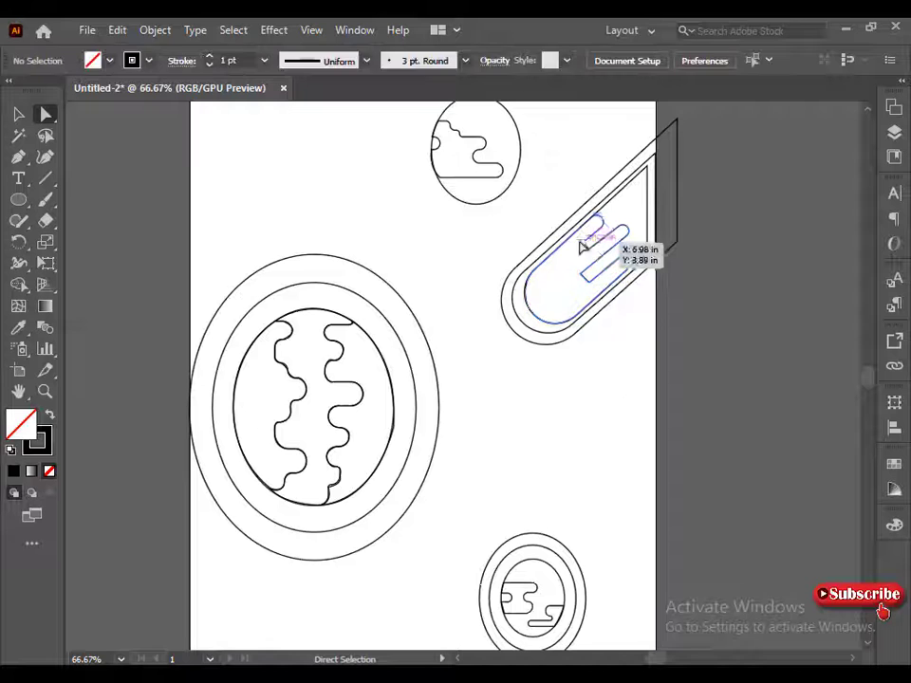
{"action": "left_click_drag", "start_coordinate": [582, 244], "coordinate": [647, 245]}
{"action": "key", "text": "ctrl+z"}
{"action": "left_click", "coordinate": [721, 247]}
Step: Select the whole slanted figure, enlarge it and move it partly beyond the artboard's right edge
{"action": "left_click", "coordinate": [18, 114]}
{"action": "key", "text": "ctrl+minus"}
{"action": "key", "text": "ctrl+minus"}
{"action": "left_click", "coordinate": [549, 360]}
{"action": "left_click_drag", "start_coordinate": [570, 244], "coordinate": [656, 134]}
{"action": "left_click_drag", "start_coordinate": [482, 134], "coordinate": [503, 162]}
{"action": "left_click", "coordinate": [610, 452]}
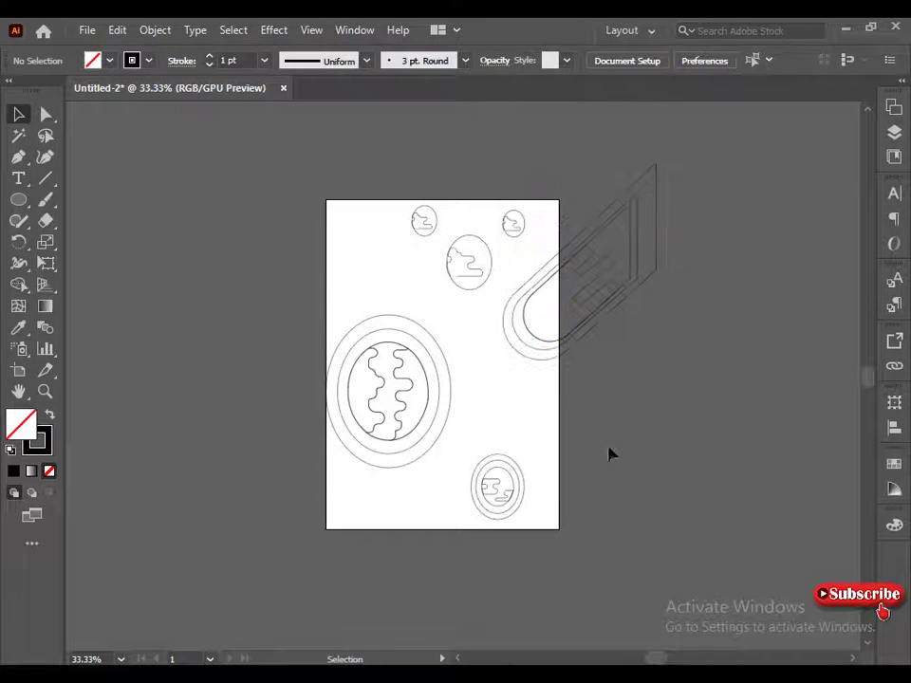
Step: Rotate the slanted figure slightly and move it back onto the artboard beside the large concentric figure
{"action": "left_click", "coordinate": [634, 285]}
{"action": "left_click_drag", "start_coordinate": [656, 361], "coordinate": [469, 405]}
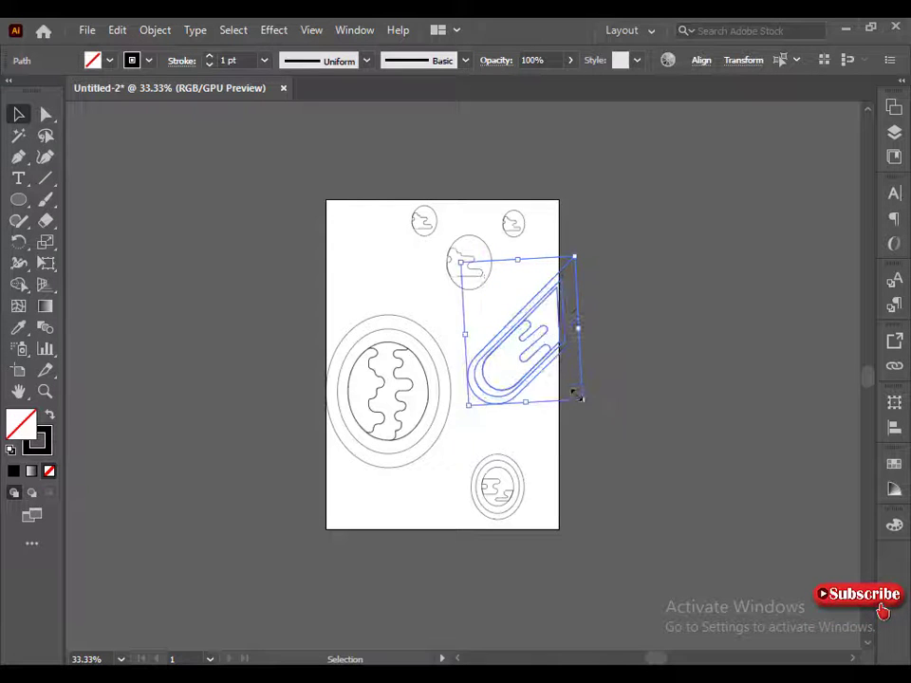
{"action": "left_click_drag", "start_coordinate": [583, 398], "coordinate": [559, 375]}
Step: Delete the whole slanted figure from the artboard
{"action": "left_click_drag", "start_coordinate": [526, 335], "coordinate": [546, 328]}
{"action": "left_click", "coordinate": [521, 348]}
{"action": "left_click", "coordinate": [520, 349]}
{"action": "key", "text": "Delete"}
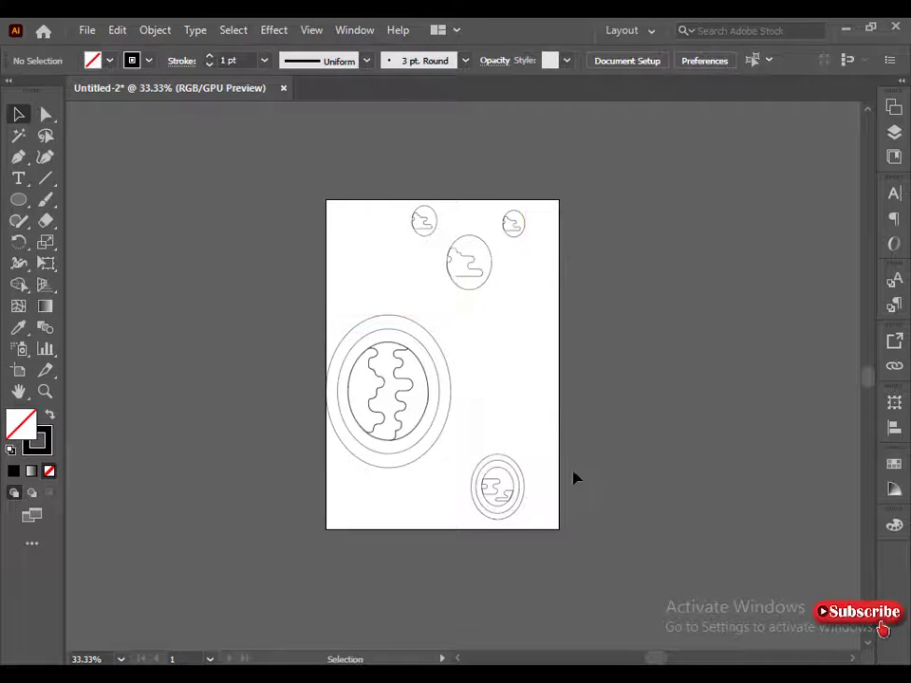
Step: Draw four horizontal rounded rectangles of different lengths and heights over and beside the artboard's right half
{"action": "left_click", "coordinate": [20, 203]}
{"action": "left_click_drag", "start_coordinate": [486, 350], "coordinate": [559, 364]}
{"action": "left_click_drag", "start_coordinate": [482, 363], "coordinate": [654, 390]}
{"action": "left_click_drag", "start_coordinate": [525, 421], "coordinate": [648, 439]}
{"action": "left_click_drag", "start_coordinate": [548, 278], "coordinate": [679, 298]}
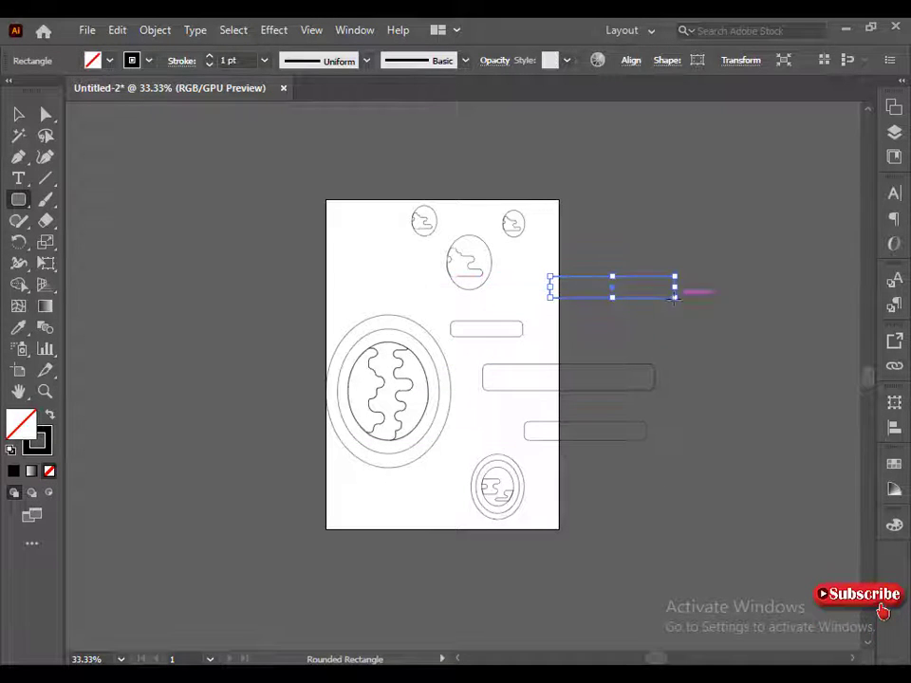
Step: Spread the four rounded bars across the artboard, and add two copies of the smallest at the right, the upper one smaller
{"action": "key", "text": "v"}
{"action": "left_click_drag", "start_coordinate": [484, 332], "coordinate": [387, 276]}
{"action": "left_click_drag", "start_coordinate": [504, 388], "coordinate": [619, 381]}
{"action": "left_click_drag", "start_coordinate": [571, 449], "coordinate": [450, 459]}
{"action": "left_click_drag", "start_coordinate": [561, 287], "coordinate": [414, 315]}
{"action": "left_click_drag", "start_coordinate": [589, 390], "coordinate": [353, 519]}
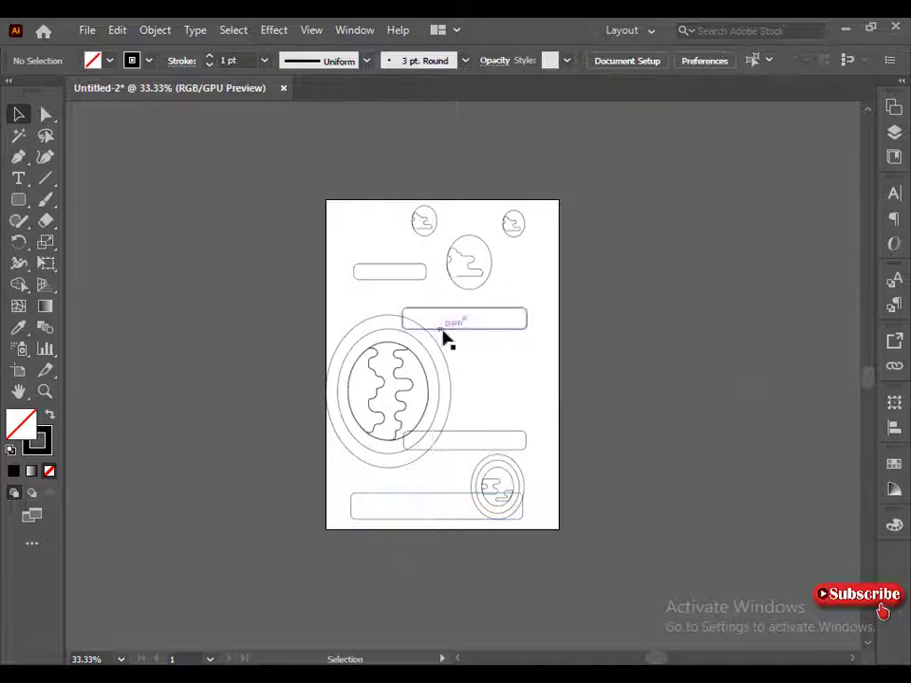
{"action": "left_click_drag", "start_coordinate": [409, 277], "coordinate": [531, 393]}
{"action": "left_click_drag", "start_coordinate": [503, 385], "coordinate": [557, 256]}
Step: Enlarge the large concentric figure up and to the right, and enlarge the concentric figure in the lower-right corner
{"action": "left_click", "coordinate": [329, 341]}
{"action": "left_click", "coordinate": [432, 413]}
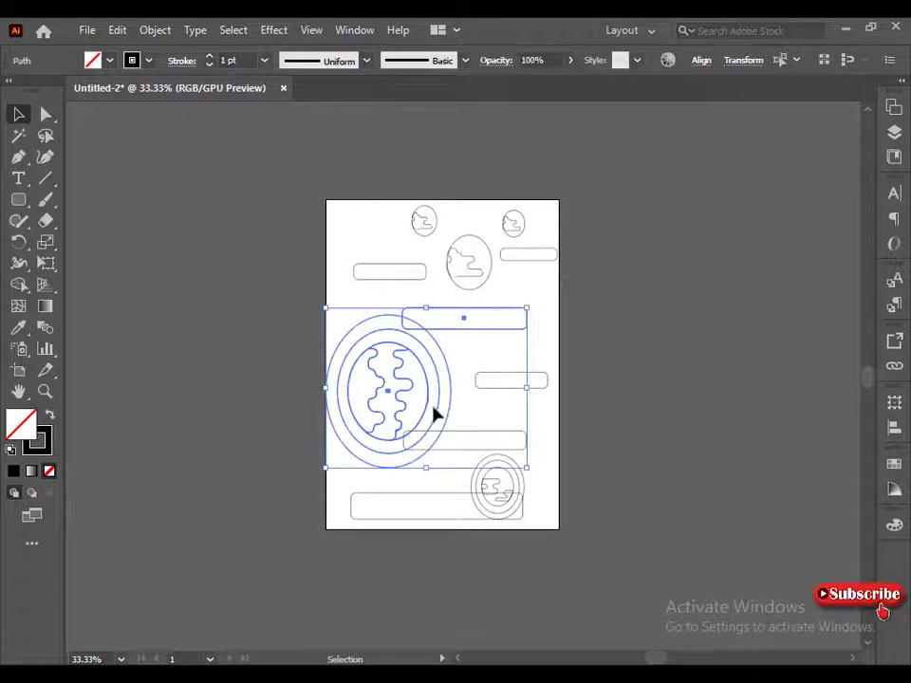
{"action": "left_click_drag", "start_coordinate": [446, 317], "coordinate": [474, 284]}
{"action": "left_click", "coordinate": [224, 365]}
{"action": "left_click_drag", "start_coordinate": [501, 517], "coordinate": [554, 427]}
{"action": "left_click", "coordinate": [473, 492], "text": "shift"}
{"action": "left_click", "coordinate": [590, 406]}
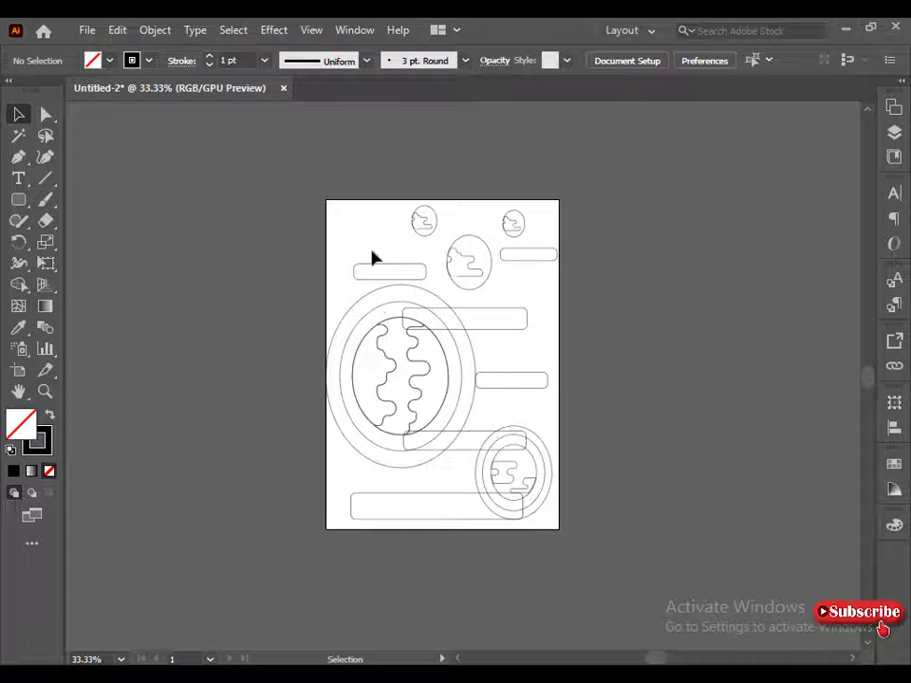
Step: Fill the outermost ellipse of the large concentric figure with purple, C 74, M 100, Y 0, K 0
{"action": "key", "text": "ctrl+plus"}
{"action": "left_click", "coordinate": [281, 301]}
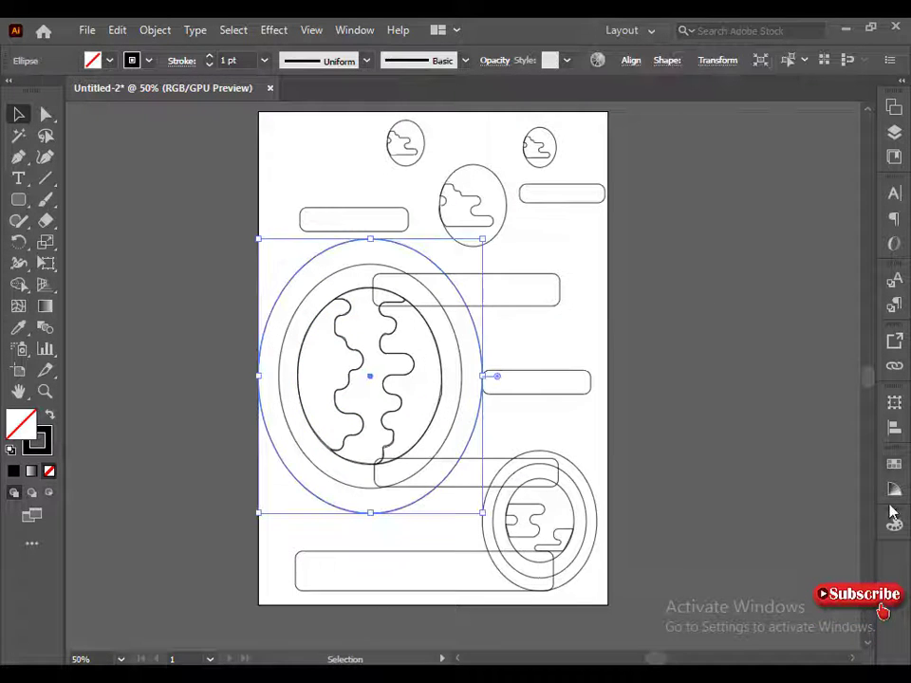
{"action": "left_click", "coordinate": [893, 525]}
{"action": "left_click_drag", "start_coordinate": [785, 518], "coordinate": [818, 543]}
{"action": "left_click", "coordinate": [864, 488]}
{"action": "left_click", "coordinate": [788, 378]}
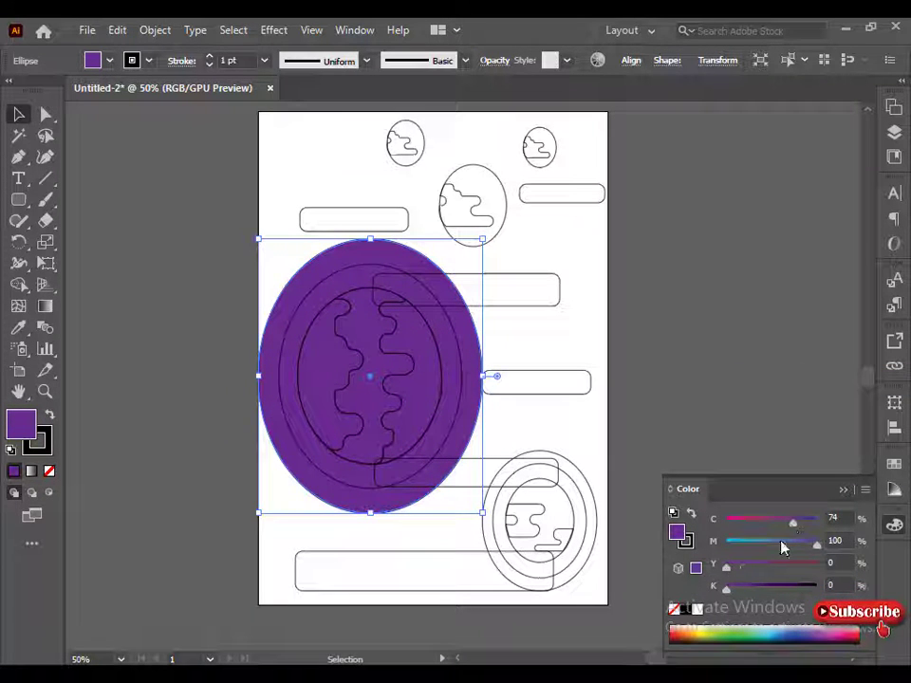
Step: Adjust the outermost ellipse's purple fill to C 62.89, M 99.2, Y 1.27 and remove its stroke
{"action": "left_click", "coordinate": [526, 314]}
{"action": "left_click", "coordinate": [462, 337]}
{"action": "left_click", "coordinate": [46, 442]}
{"action": "left_click", "coordinate": [50, 470]}
{"action": "left_click", "coordinate": [20, 424]}
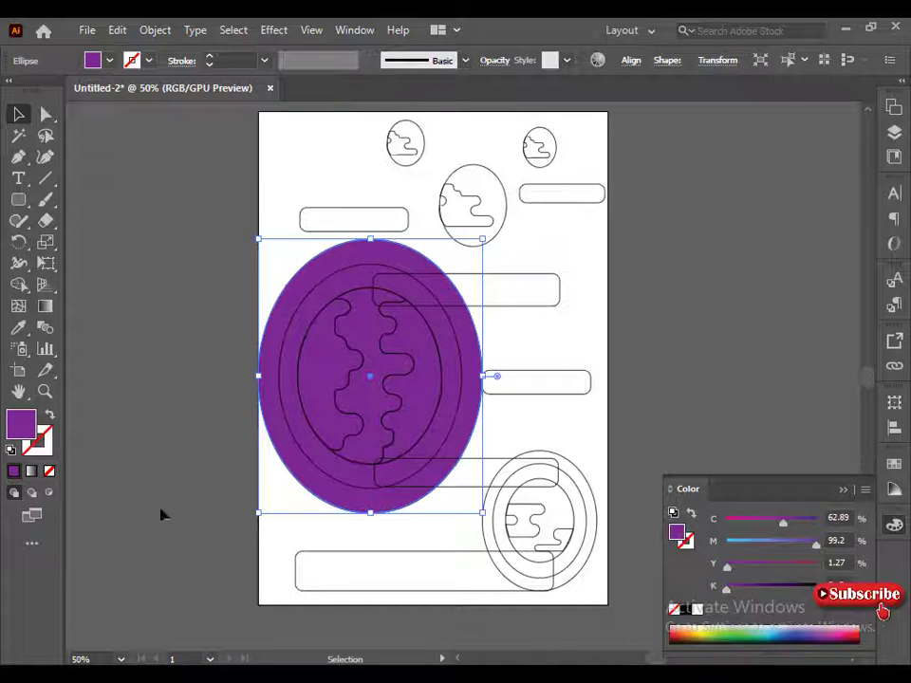
{"action": "left_click", "coordinate": [162, 514]}
Step: Fill the second ellipse of the large figure with orange, C 0, M 65, Y 100
{"action": "left_click", "coordinate": [305, 456]}
{"action": "left_click_drag", "start_coordinate": [754, 548], "coordinate": [788, 546]}
{"action": "left_click", "coordinate": [225, 442]}
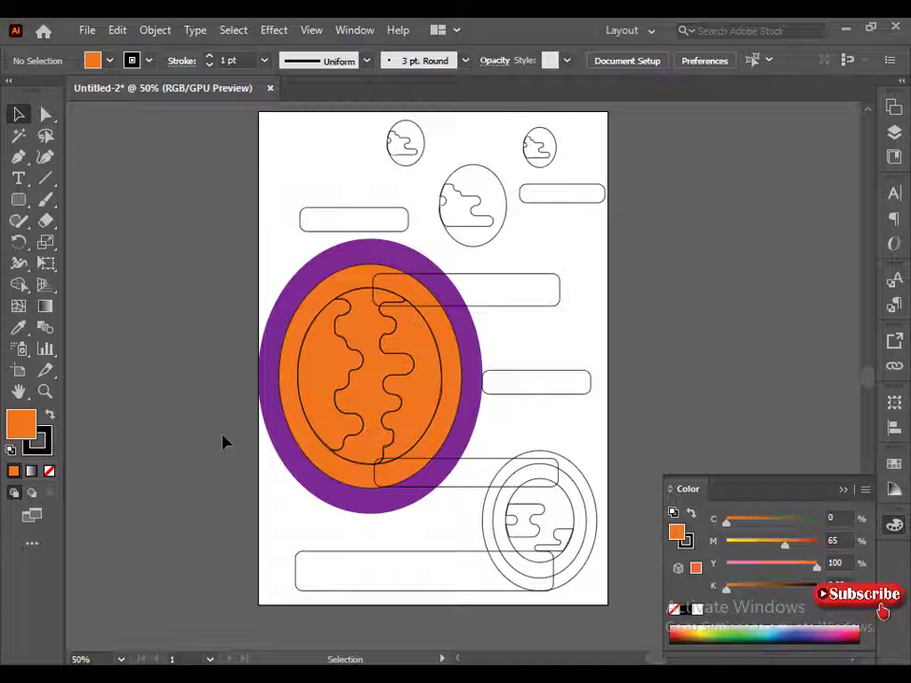
Step: Fill the large figure's left wavy shape with bright red and its right wavy shape with yellow, C 2.25, M 10.08, Y 100
{"action": "left_click", "coordinate": [325, 449]}
{"action": "left_click", "coordinate": [756, 524]}
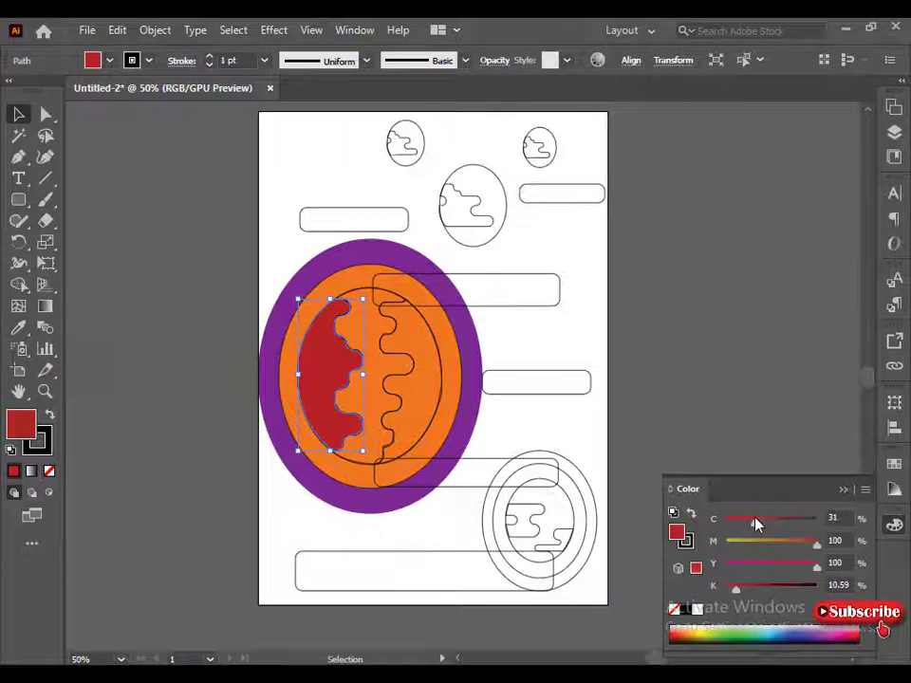
{"action": "left_click_drag", "start_coordinate": [761, 530], "coordinate": [726, 526]}
{"action": "left_click_drag", "start_coordinate": [817, 546], "coordinate": [814, 544]}
{"action": "left_click", "coordinate": [389, 450]}
{"action": "left_click", "coordinate": [702, 628]}
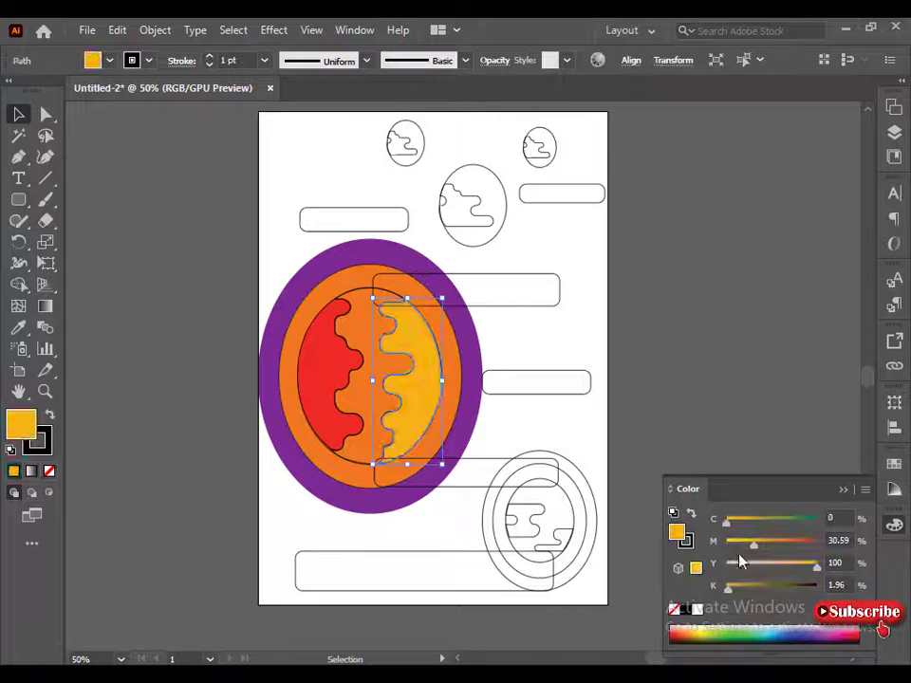
{"action": "left_click_drag", "start_coordinate": [756, 541], "coordinate": [729, 540]}
Step: Fill the middle shape between the red and yellow wavy shapes with reddish orange
{"action": "left_click", "coordinate": [353, 398]}
{"action": "left_click", "coordinate": [353, 398]}
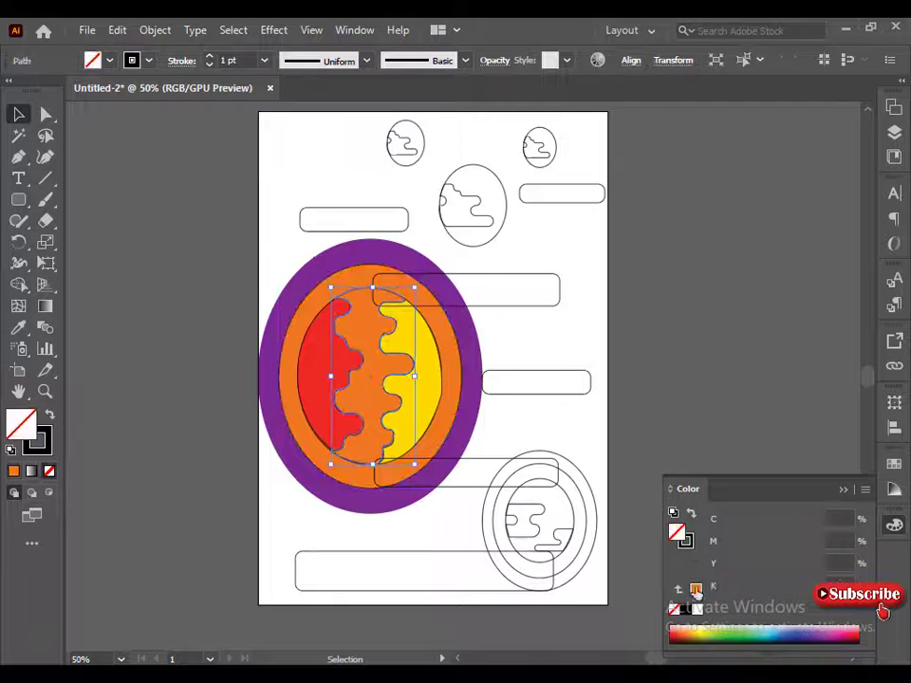
{"action": "left_click", "coordinate": [682, 634]}
{"action": "left_click", "coordinate": [681, 637]}
{"action": "left_click", "coordinate": [684, 630]}
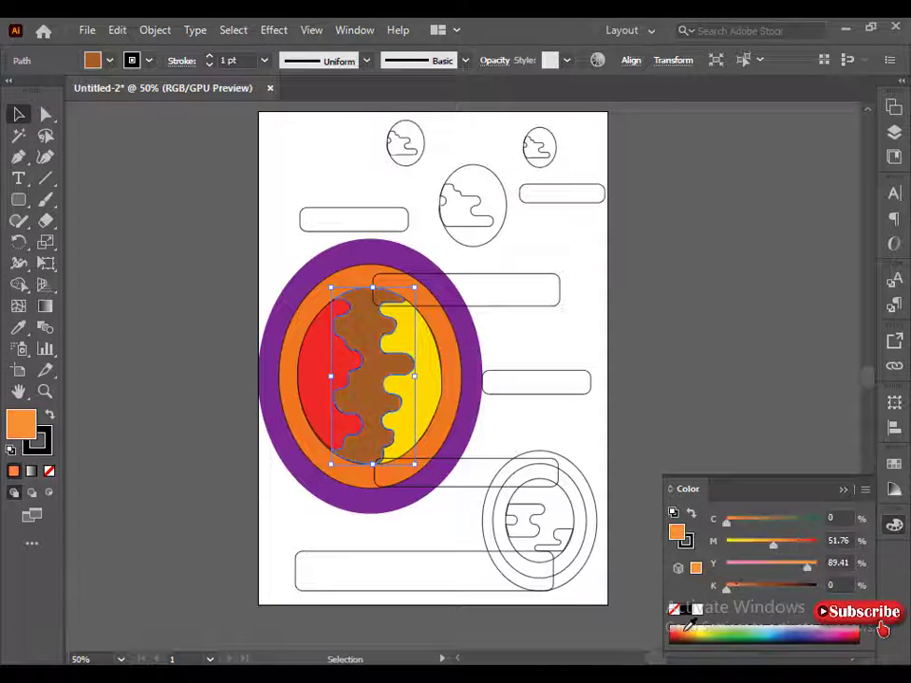
{"action": "left_click_drag", "start_coordinate": [773, 544], "coordinate": [795, 545]}
{"action": "left_click", "coordinate": [258, 533]}
{"action": "left_click", "coordinate": [429, 397]}
{"action": "key", "text": "a"}
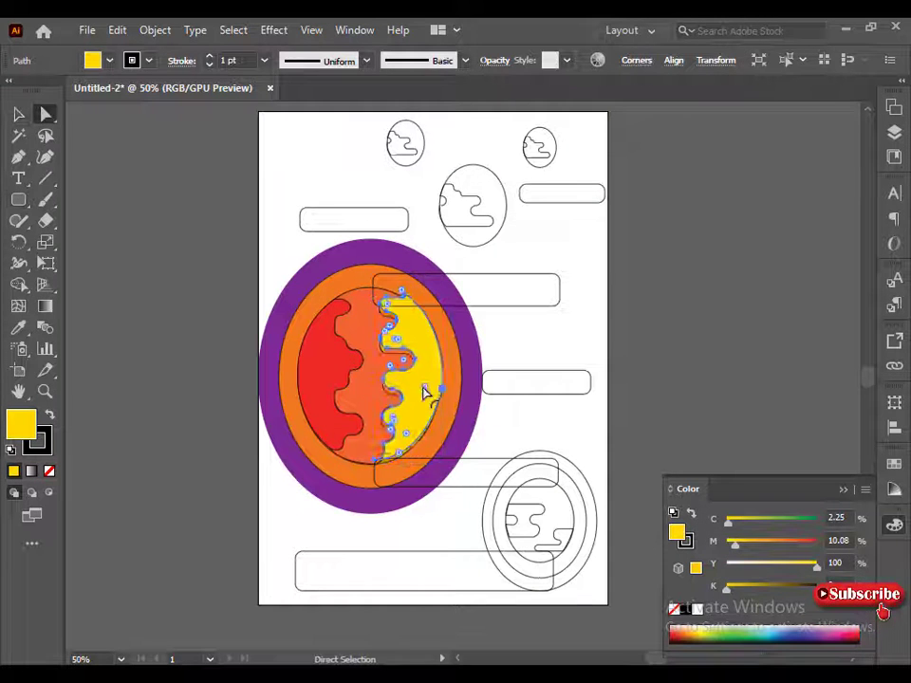
{"action": "left_click", "coordinate": [173, 399]}
{"action": "key", "text": "v"}
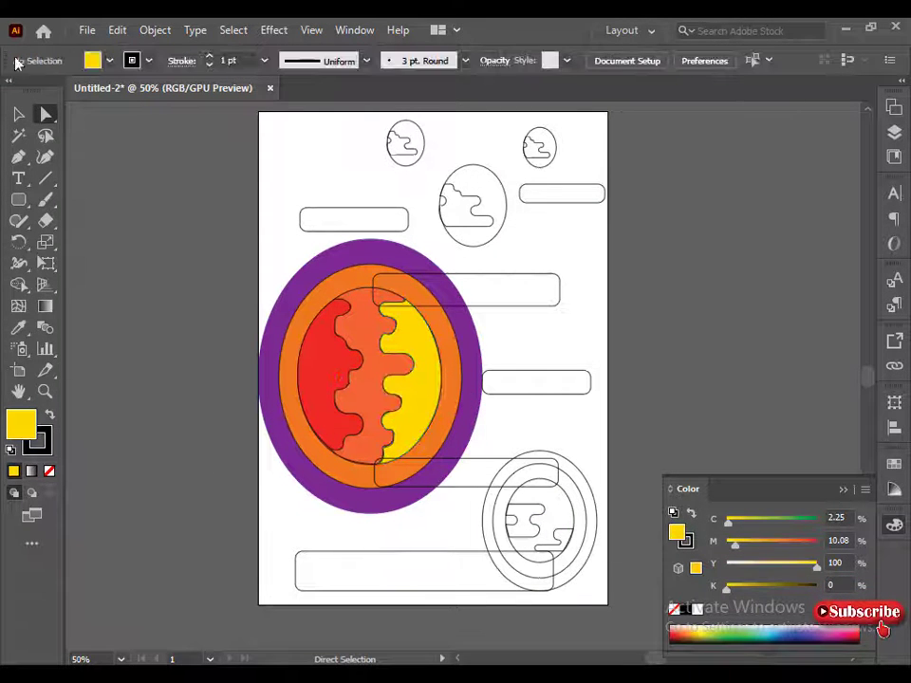
Step: Fill the lower-right figure's outermost ellipse with deep pink and its second ellipse with magenta, M 99.93, Y 23, K 8
{"action": "key", "text": "ctrl+plus"}
{"action": "left_click", "coordinate": [487, 462]}
{"action": "left_click", "coordinate": [862, 639]}
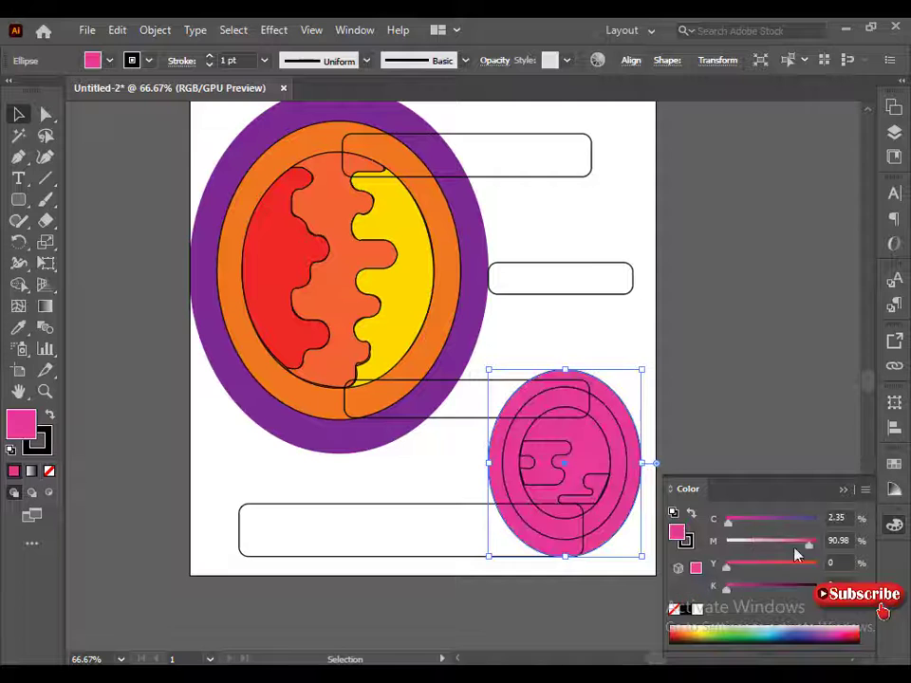
{"action": "left_click_drag", "start_coordinate": [727, 564], "coordinate": [765, 568]}
{"action": "left_click", "coordinate": [609, 519]}
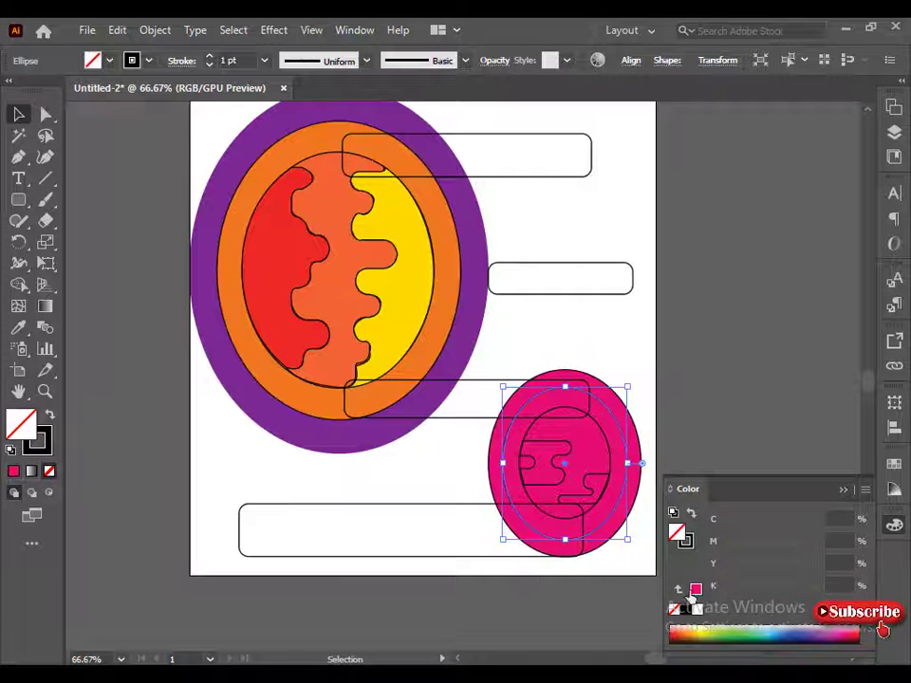
{"action": "left_click", "coordinate": [696, 590]}
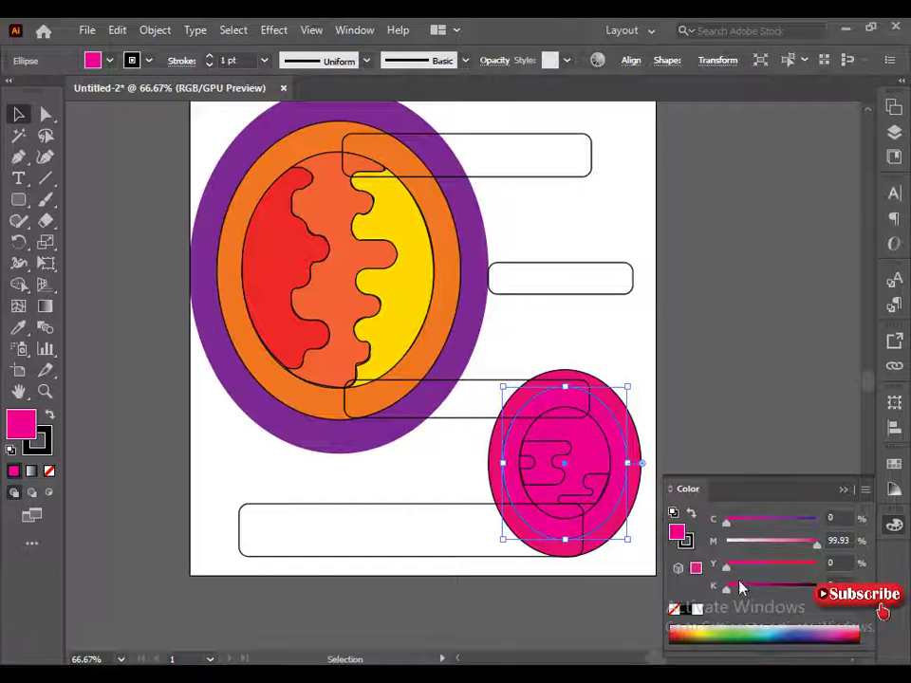
{"action": "left_click", "coordinate": [745, 567]}
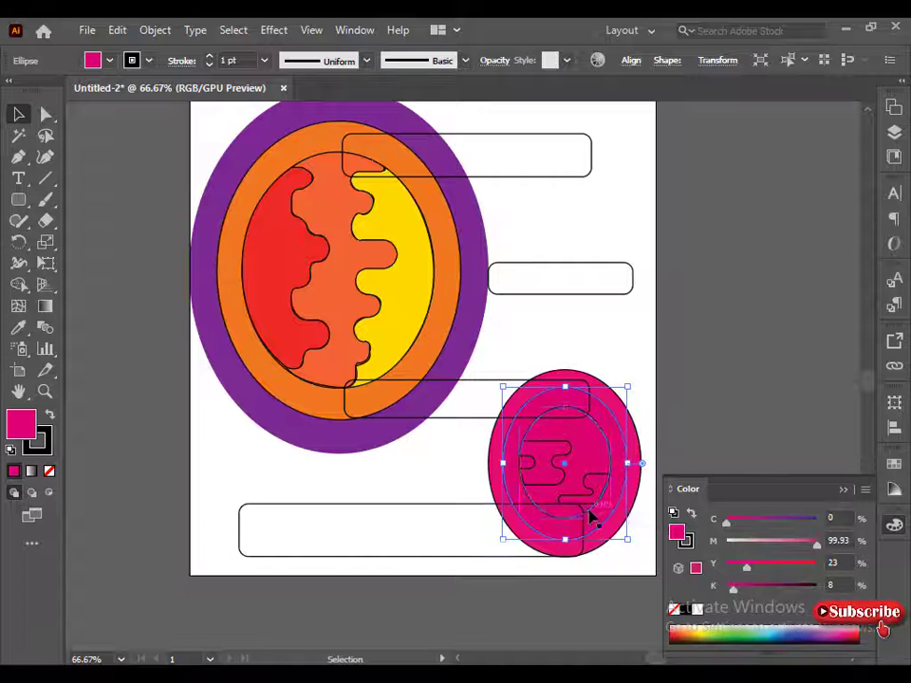
Step: Fill the lower-right figure's innermost ellipse with blue and its wavy shapes with lighter blue, C 63.03, M 32.5
{"action": "left_click", "coordinate": [593, 518]}
{"action": "left_click", "coordinate": [695, 590]}
{"action": "left_click", "coordinate": [695, 590]}
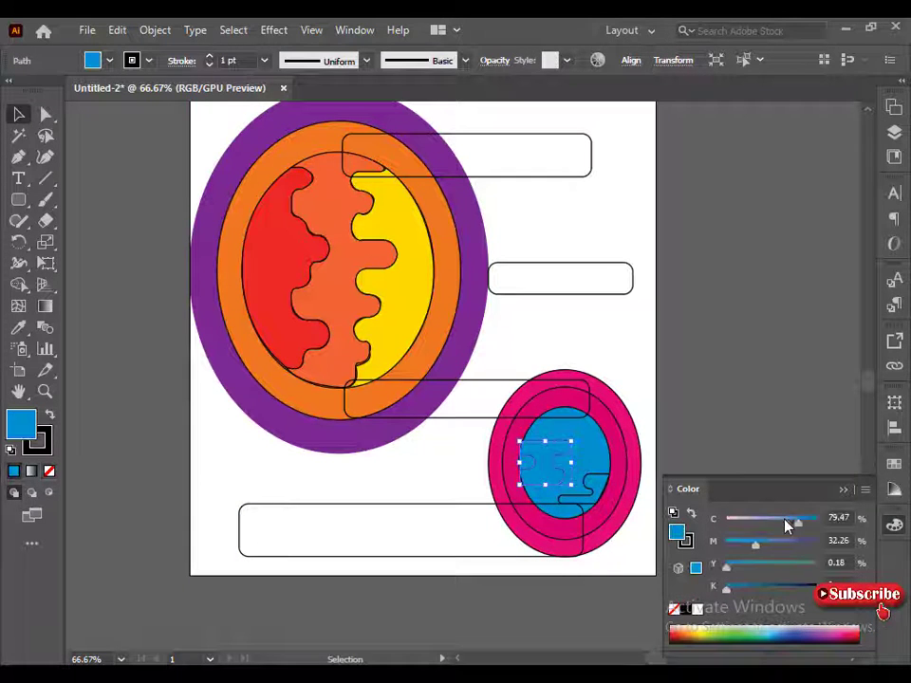
{"action": "left_click_drag", "start_coordinate": [789, 520], "coordinate": [781, 520]}
{"action": "left_click", "coordinate": [577, 485]}
{"action": "left_click", "coordinate": [579, 620]}
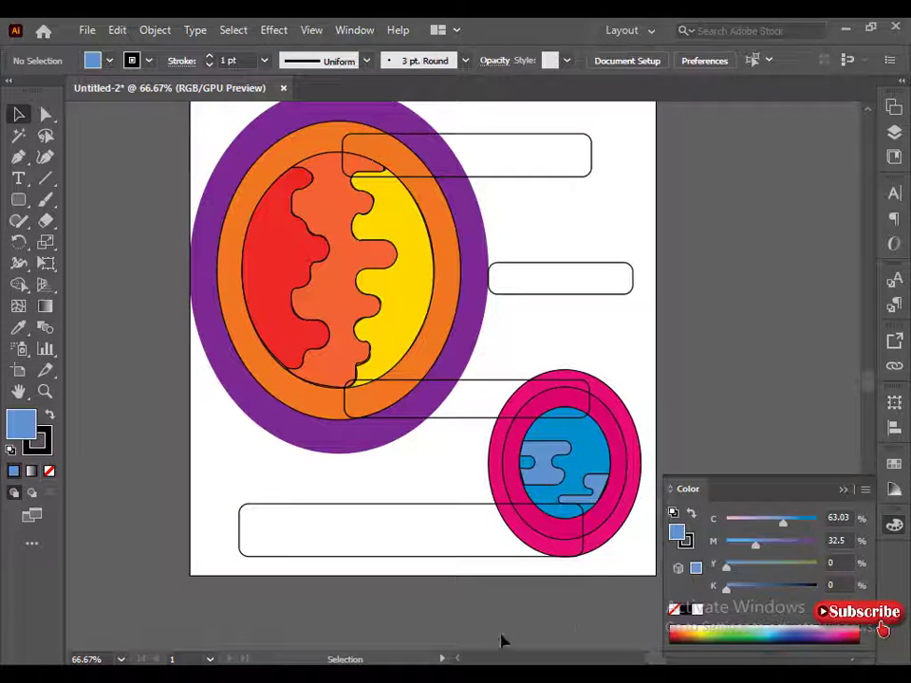
Step: Fill the medium single ellipse near the top with blue and its wavy shape with lighter blue, C 73.28, M 19.61
{"action": "scroll", "coordinate": [502, 570], "scroll_direction": "up", "scroll_amount": 5}
{"action": "left_click", "coordinate": [484, 270]}
{"action": "left_click", "coordinate": [814, 521]}
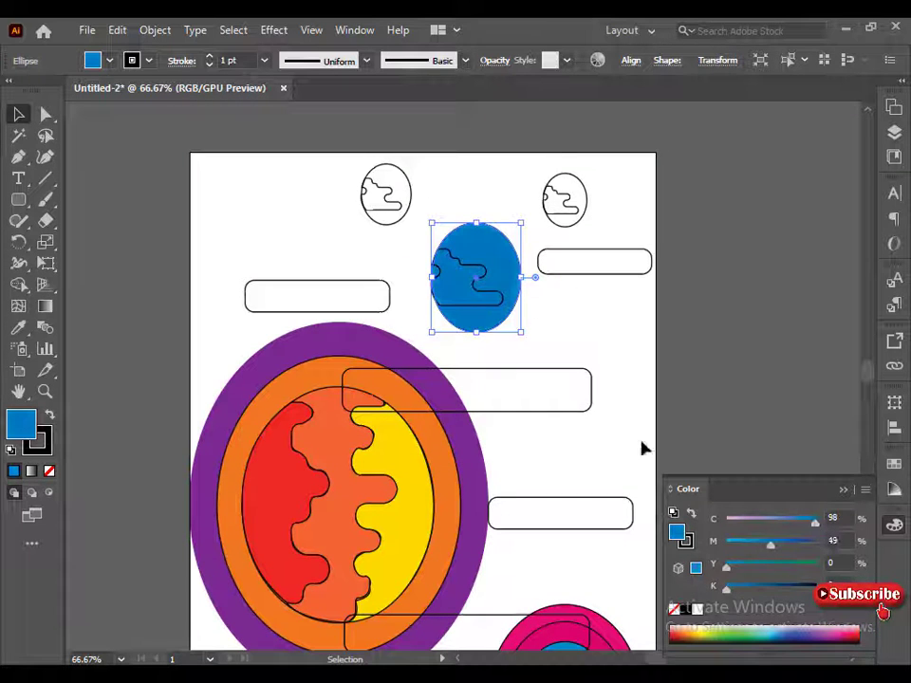
{"action": "left_click", "coordinate": [465, 305]}
{"action": "left_click", "coordinate": [695, 590]}
{"action": "left_click", "coordinate": [804, 520]}
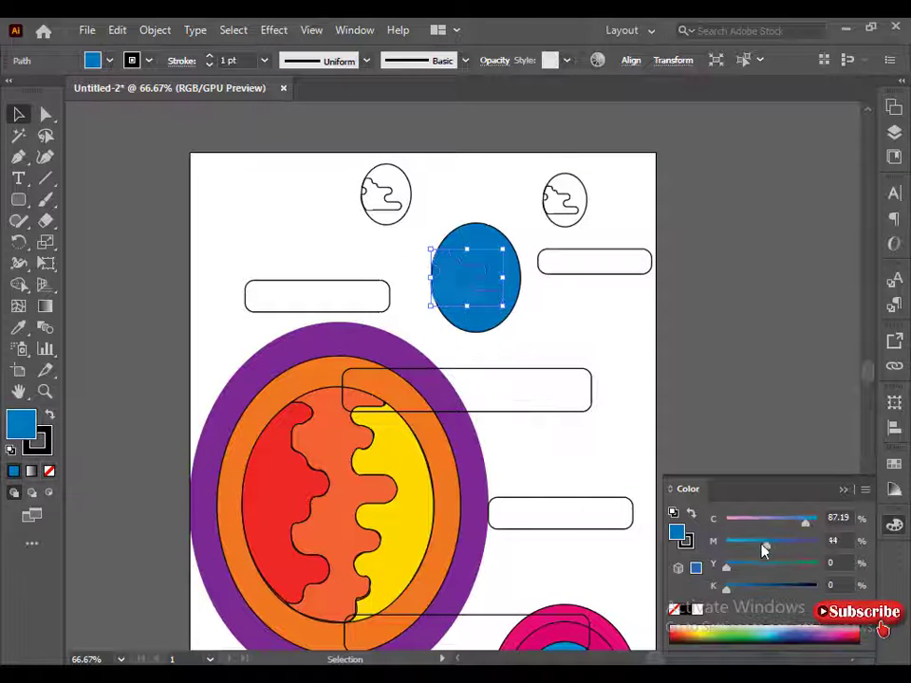
{"action": "left_click_drag", "start_coordinate": [764, 548], "coordinate": [772, 549]}
{"action": "key", "text": "ctrl+shift+a"}
Step: Copy the medium ellipse's darker blue fill to the two small ellipses at the top of the poster
{"action": "left_click", "coordinate": [366, 194]}
{"action": "left_click", "coordinate": [564, 201], "text": "shift"}
{"action": "key", "text": "i"}
{"action": "left_click", "coordinate": [466, 299]}
{"action": "key", "text": "v"}
{"action": "left_click", "coordinate": [319, 221]}
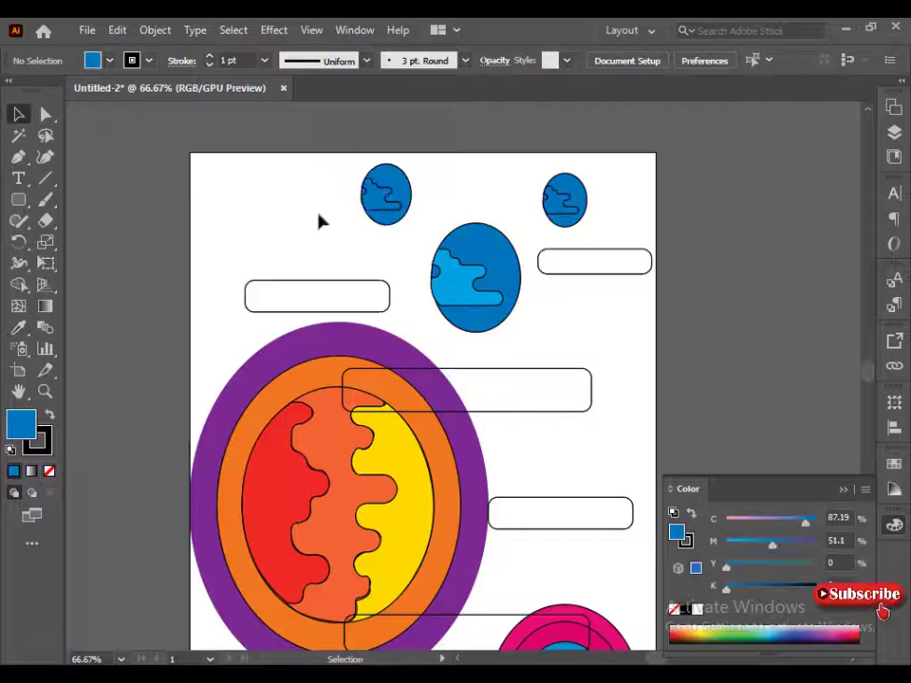
Step: Copy the medium ellipse's lighter blue wavy fill to the wavy shapes inside the two small ellipses
{"action": "left_click", "coordinate": [386, 198]}
{"action": "left_click", "coordinate": [565, 201], "text": "shift"}
{"action": "key", "text": "i"}
{"action": "left_click", "coordinate": [466, 294]}
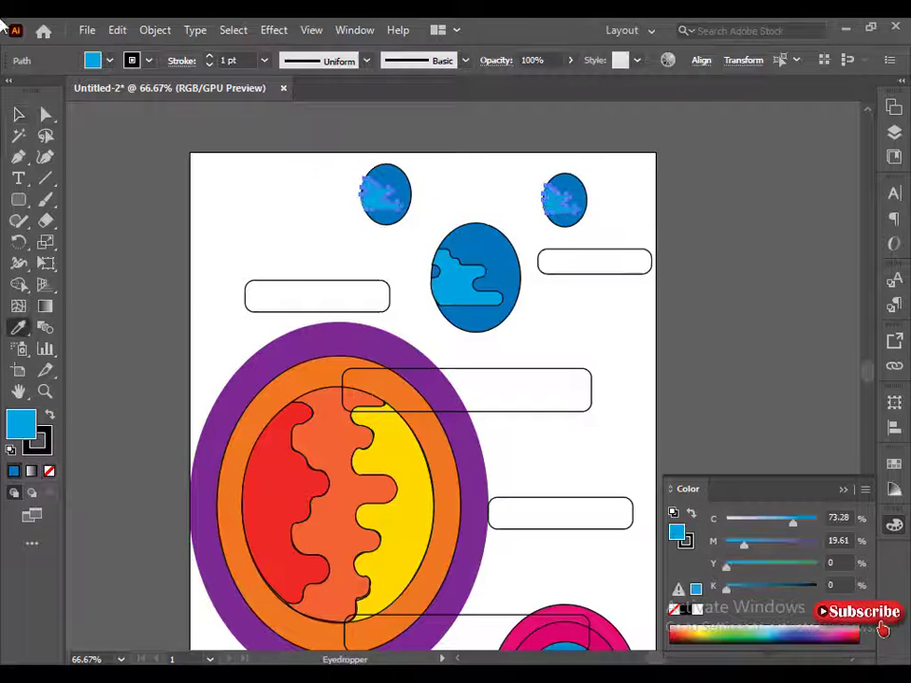
{"action": "key", "text": "v"}
Step: Reduce the height of the bottom, lower-middle, right-hand and upper-middle rounded bars to make them thinner
{"action": "scroll", "coordinate": [196, 244], "scroll_direction": "down", "scroll_amount": 3}
{"action": "left_click", "coordinate": [195, 244]}
{"action": "key", "text": "ctrl+minus"}
{"action": "key", "text": "ctrl+minus"}
{"action": "left_click", "coordinate": [404, 509]}
{"action": "left_click_drag", "start_coordinate": [437, 503], "coordinate": [437, 520]}
{"action": "left_click", "coordinate": [509, 385]}
{"action": "left_click", "coordinate": [484, 338]}
{"action": "left_click_drag", "start_coordinate": [464, 323], "coordinate": [464, 326]}
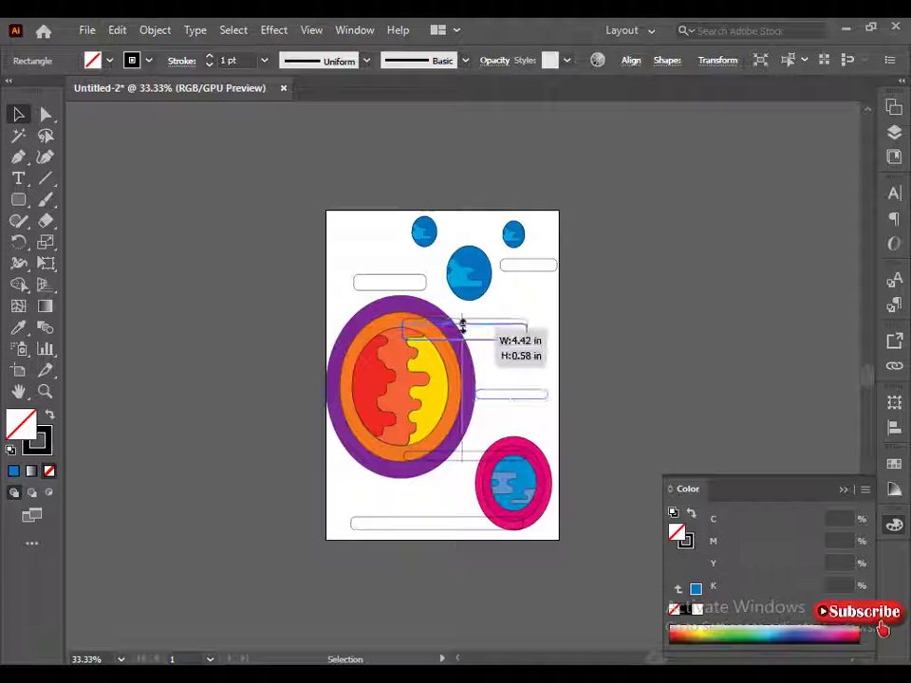
Step: Make the two rounded bars beside the medium blue ellipse thinner
{"action": "left_click", "coordinate": [403, 296]}
{"action": "left_click", "coordinate": [422, 282]}
{"action": "left_click", "coordinate": [528, 265]}
{"action": "left_click_drag", "start_coordinate": [528, 262], "coordinate": [529, 267]}
Step: Select all the rounded bars and fill them with white
{"action": "left_click", "coordinate": [389, 285], "text": "shift"}
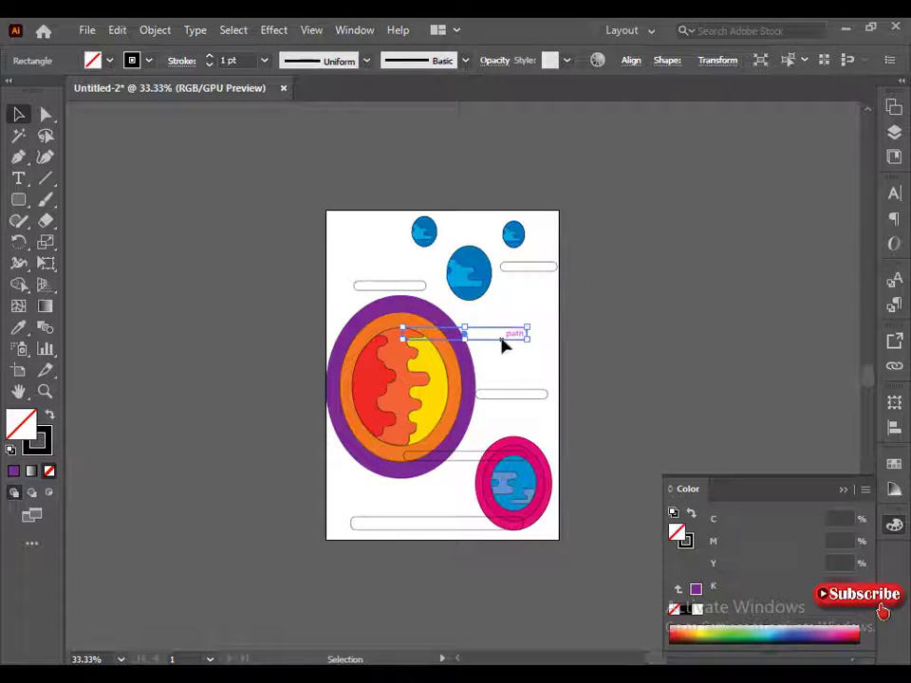
{"action": "left_click", "coordinate": [503, 336], "text": "shift"}
{"action": "left_click", "coordinate": [486, 521], "text": "shift"}
{"action": "key", "text": "d"}
{"action": "left_click", "coordinate": [587, 601]}
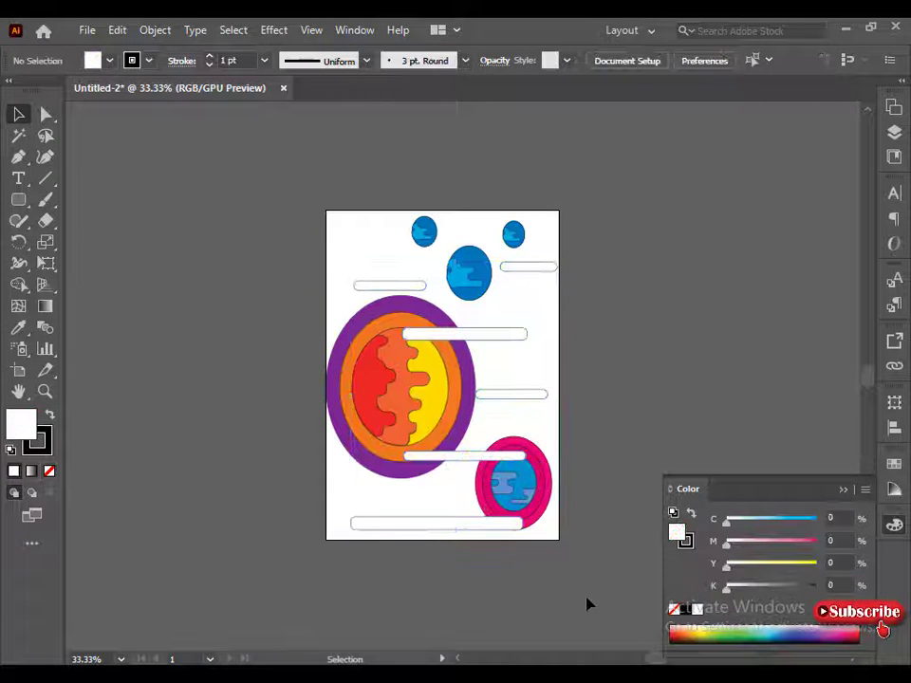
Step: Remove the stroke from every shape on the artboard
{"action": "key", "text": "ctrl+a"}
{"action": "key", "text": "x"}
{"action": "key", "text": "slash"}
{"action": "left_click", "coordinate": [142, 506]}
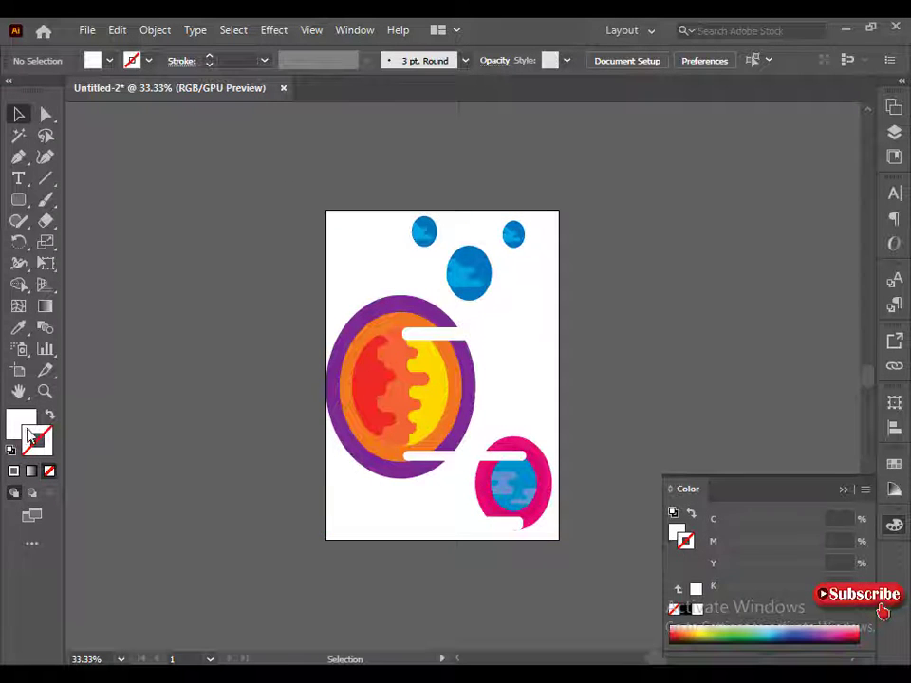
Step: Draw a rectangle covering the whole artboard and send it to the back
{"action": "mouse_move", "coordinate": [18, 199]}
{"action": "left_mouse_down"}
{"action": "mouse_move", "coordinate": [86, 219]}
{"action": "mouse_move", "coordinate": [95, 200]}
{"action": "left_mouse_up"}
{"action": "mouse_move", "coordinate": [325, 210]}
{"action": "left_mouse_down"}
{"action": "mouse_move", "coordinate": [559, 471]}
{"action": "mouse_move", "coordinate": [559, 540]}
{"action": "left_mouse_up"}
{"action": "right_click", "coordinate": [439, 421]}
{"action": "left_click", "coordinate": [626, 389]}
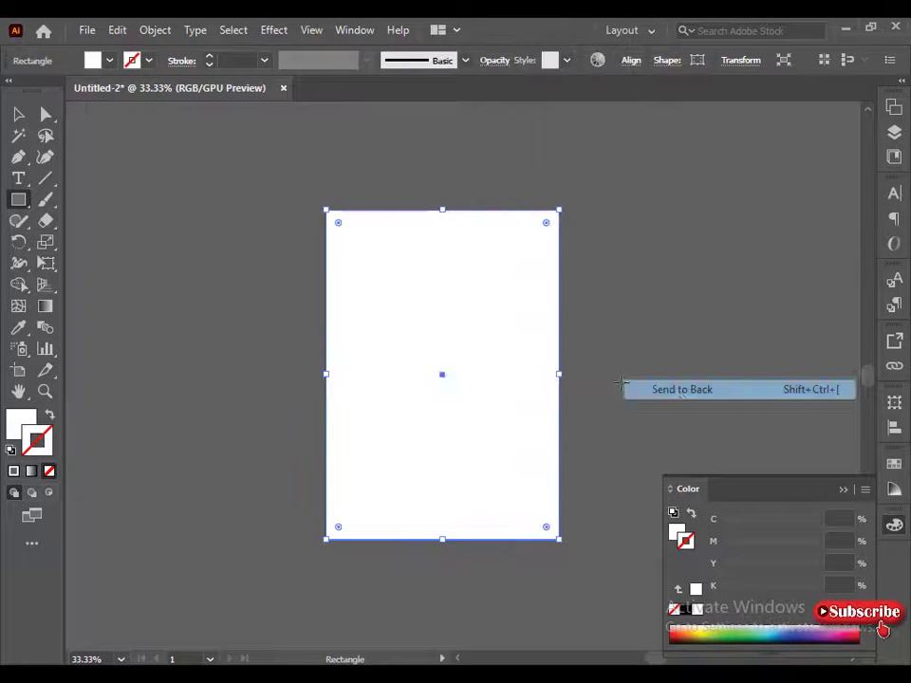
{"action": "key", "text": "v"}
Step: Fill the background rectangle with deep blue, C 100, M 84, Y 0, K 0, and leave it without a stroke
{"action": "left_click", "coordinate": [795, 636]}
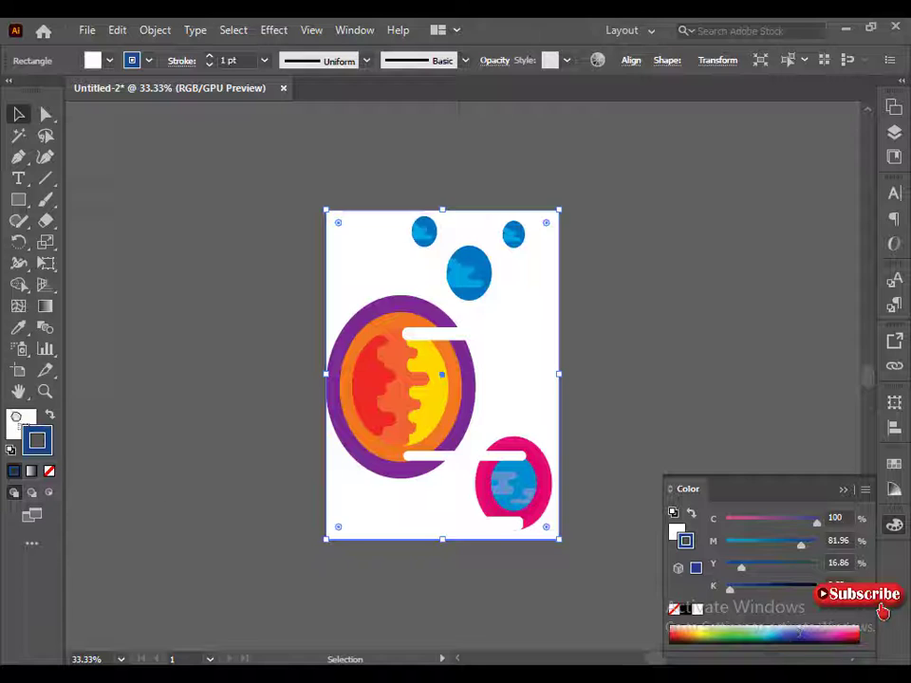
{"action": "key", "text": "shift+x"}
{"action": "left_click", "coordinate": [806, 544]}
{"action": "mouse_move", "coordinate": [809, 522]}
{"action": "left_mouse_down"}
{"action": "mouse_move", "coordinate": [820, 524]}
{"action": "mouse_move", "coordinate": [803, 545]}
{"action": "left_mouse_up"}
{"action": "left_click_drag", "start_coordinate": [741, 568], "coordinate": [723, 590]}
{"action": "left_click", "coordinate": [116, 324]}
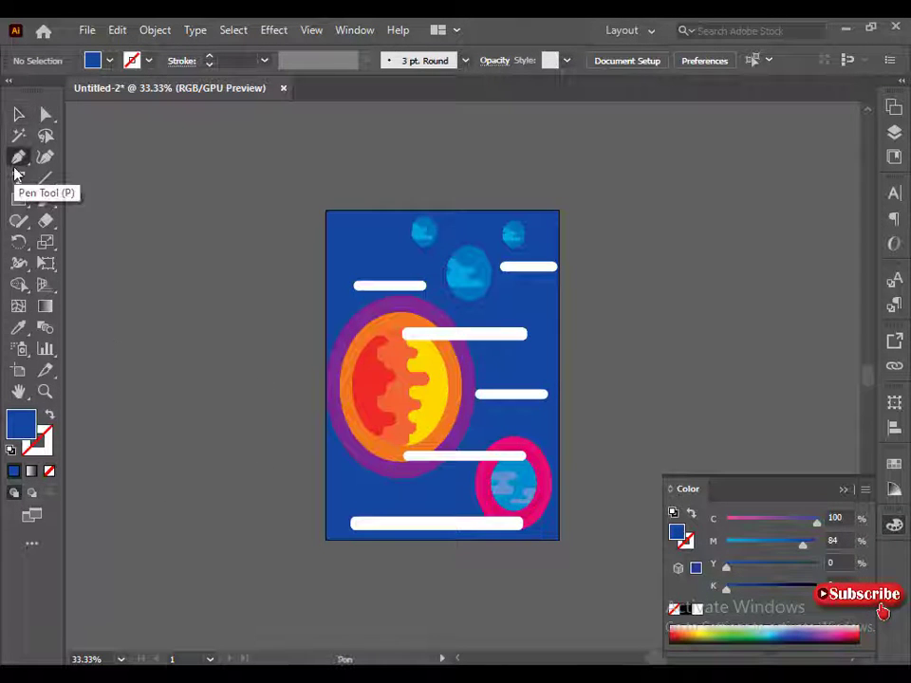
Step: Draw an unfilled stepped Pen path from the artboard's top-right corner down the right edge and leftward across the large figure
{"action": "left_click", "coordinate": [559, 210]}
{"action": "left_click", "coordinate": [559, 368]}
{"action": "left_click", "coordinate": [529, 368]}
{"action": "left_click", "coordinate": [529, 398]}
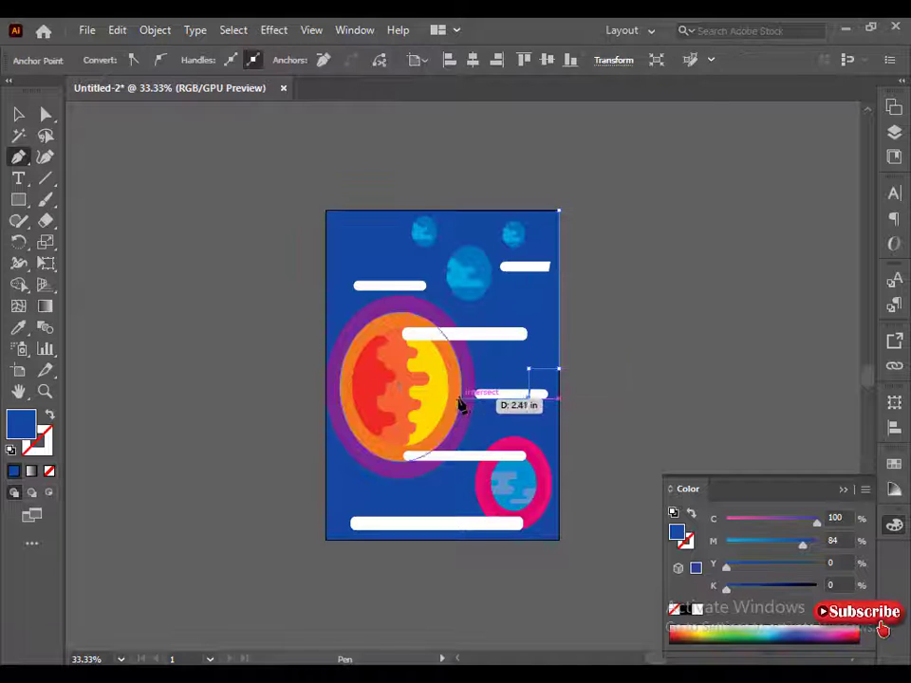
{"action": "left_click", "coordinate": [440, 399]}
{"action": "key", "text": "/"}
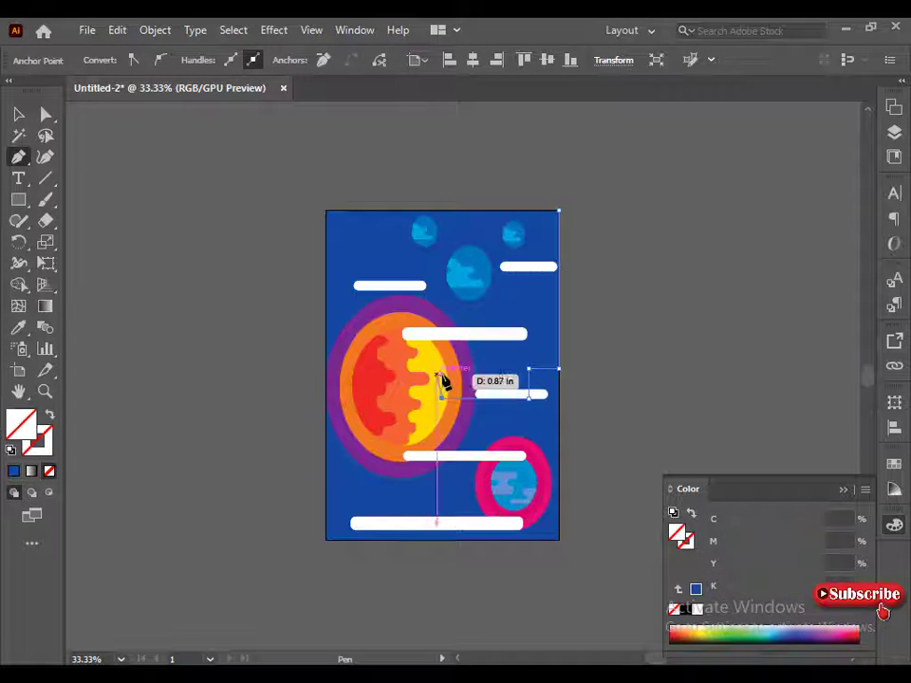
{"action": "left_click", "coordinate": [351, 360]}
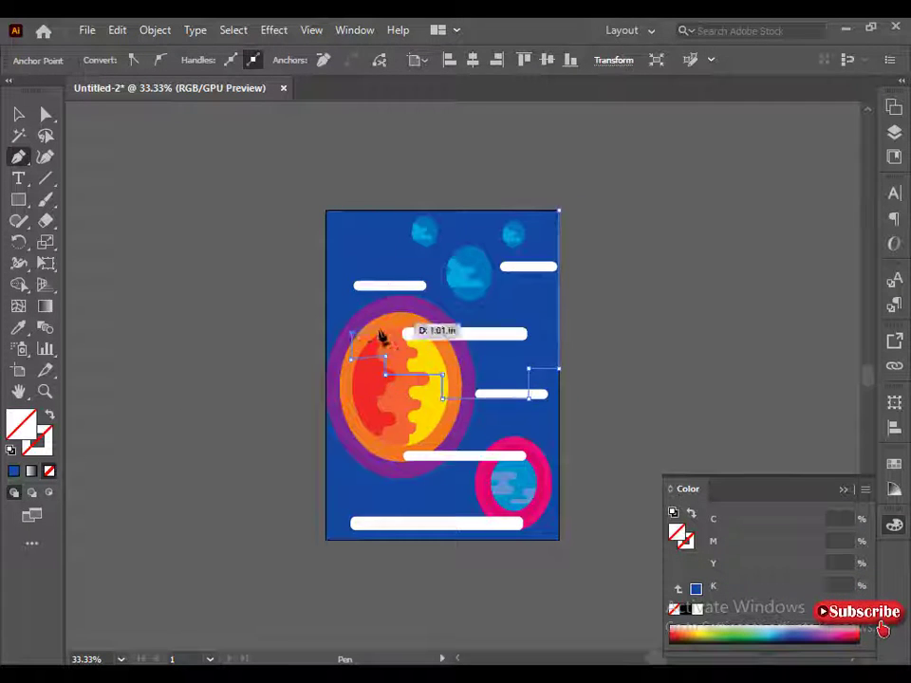
{"action": "left_click", "coordinate": [352, 334]}
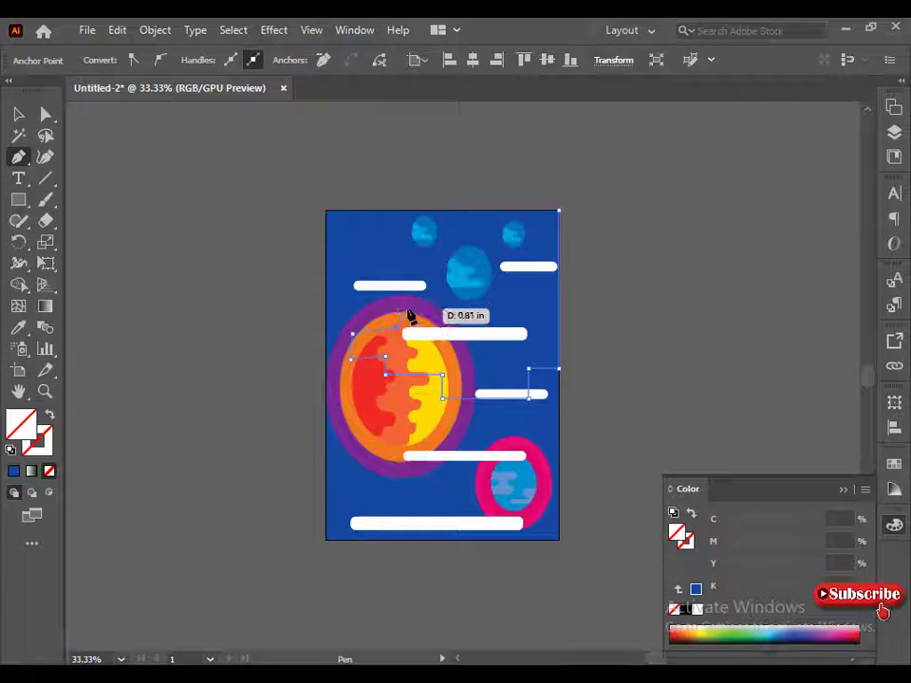
Step: Continue the path in right-angled steps above the large figure up to the artboard's top edge and close it
{"action": "left_click_drag", "start_coordinate": [398, 315], "coordinate": [457, 287]}
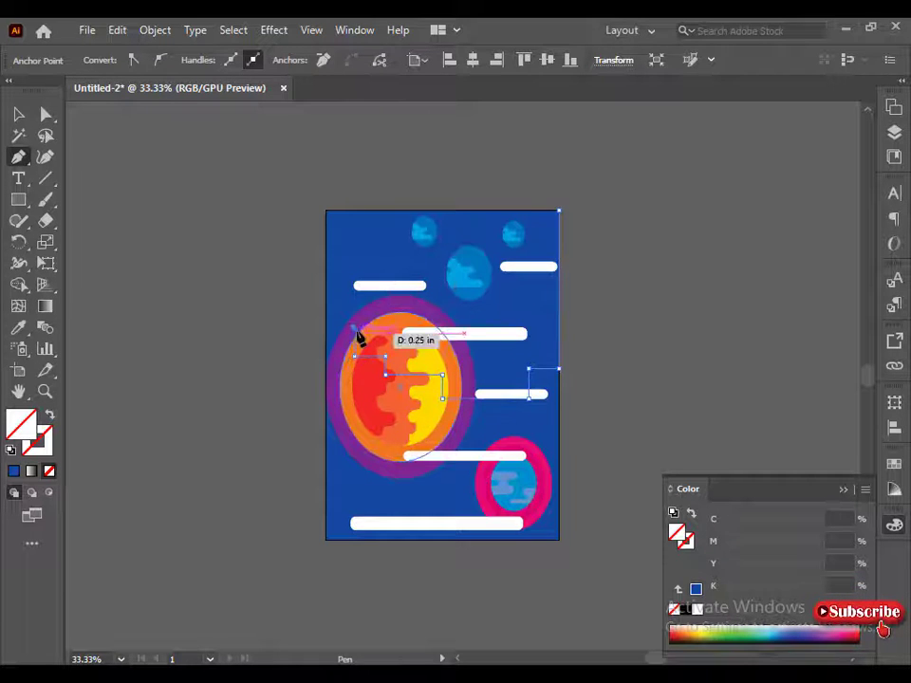
{"action": "left_click", "coordinate": [374, 312]}
{"action": "left_click", "coordinate": [375, 286]}
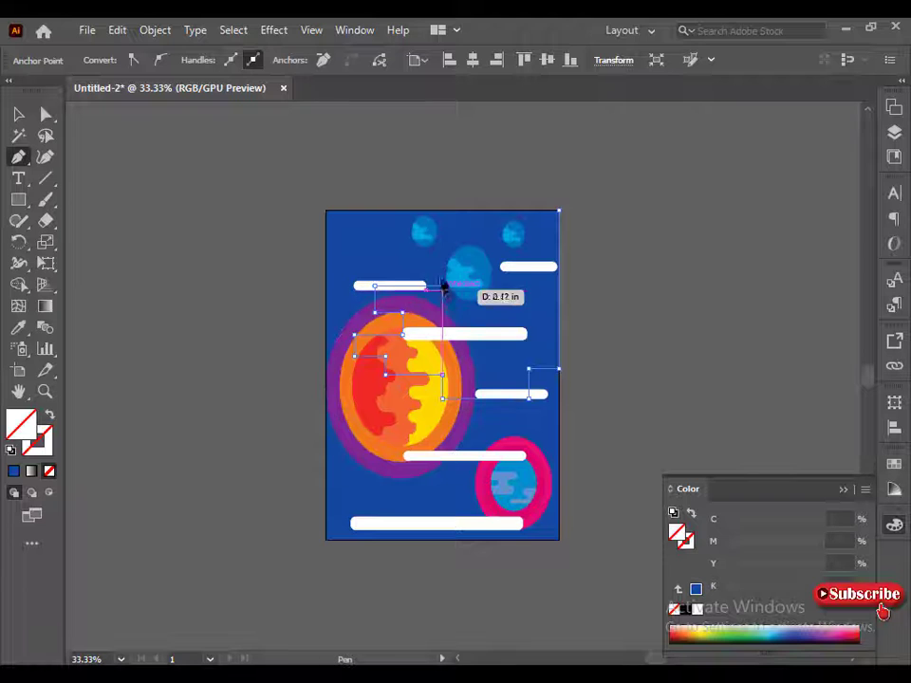
{"action": "left_click", "coordinate": [442, 286]}
{"action": "left_click", "coordinate": [442, 263]}
{"action": "left_click", "coordinate": [489, 239]}
{"action": "left_click", "coordinate": [504, 239]}
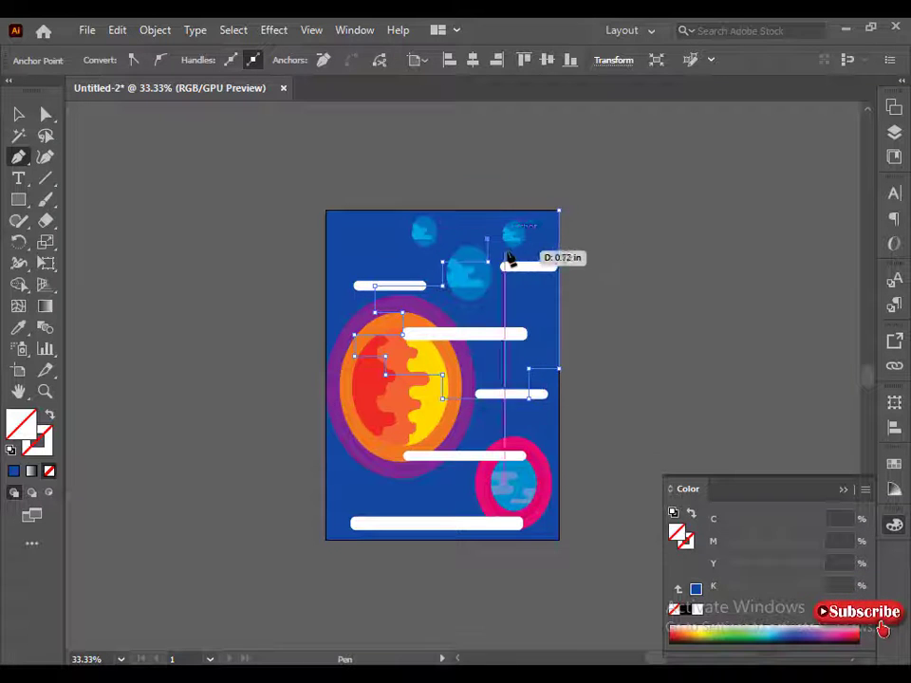
{"action": "left_click", "coordinate": [505, 210]}
Step: Round the stepped path's corners nearest the artboard's top edge, around the small right-hand ellipse
{"action": "key", "text": "a"}
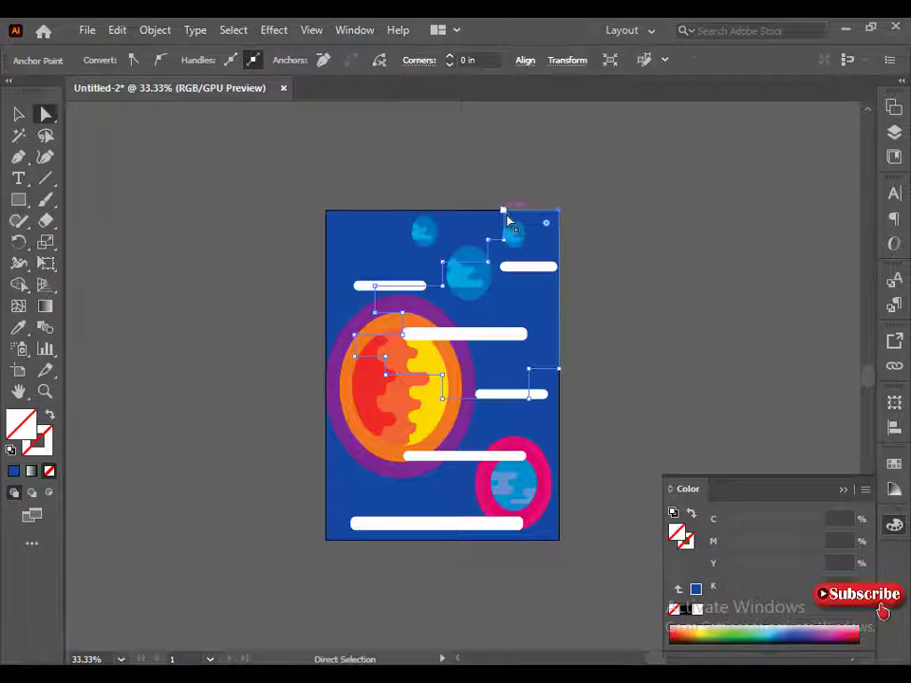
{"action": "left_click_drag", "start_coordinate": [516, 224], "coordinate": [527, 240]}
{"action": "left_click", "coordinate": [262, 187]}
{"action": "left_click", "coordinate": [490, 242]}
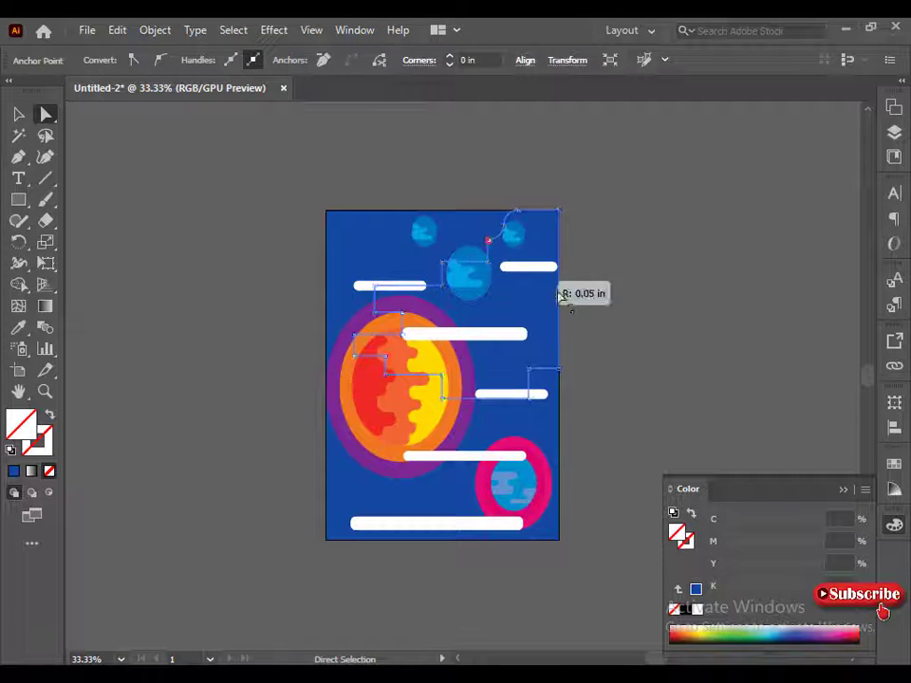
{"action": "left_click_drag", "start_coordinate": [559, 296], "coordinate": [562, 298]}
{"action": "left_click", "coordinate": [590, 290]}
Step: Round the stepped path's corners around the medium blue ellipse and along the step just above the large planet
{"action": "left_click", "coordinate": [489, 263]}
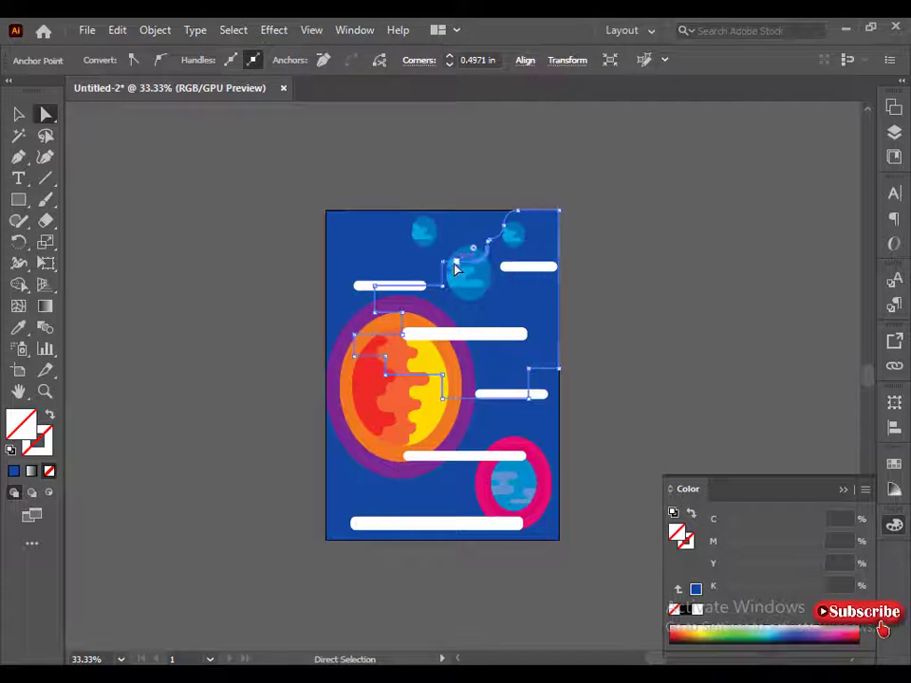
{"action": "key", "text": "ctrl+z"}
{"action": "left_click_drag", "start_coordinate": [450, 269], "coordinate": [427, 274]}
{"action": "left_click", "coordinate": [442, 286]}
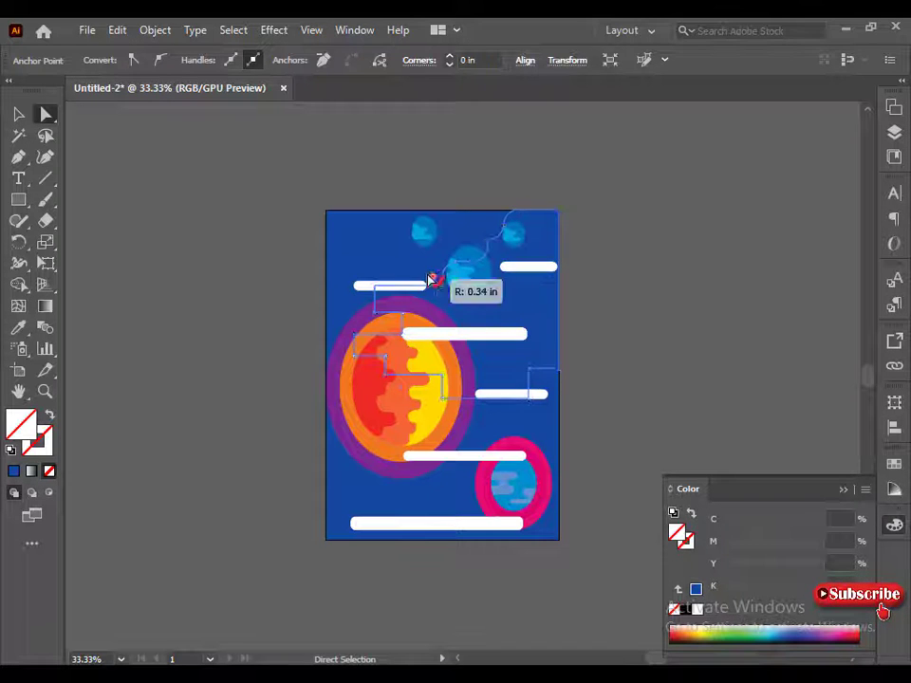
{"action": "left_click", "coordinate": [376, 288]}
{"action": "left_click_drag", "start_coordinate": [377, 295], "coordinate": [407, 303]}
Step: Round the stepped path's remaining corners across the large planet and along the lower run towards the artboard's right edge
{"action": "left_click", "coordinate": [402, 313], "text": "ctrl"}
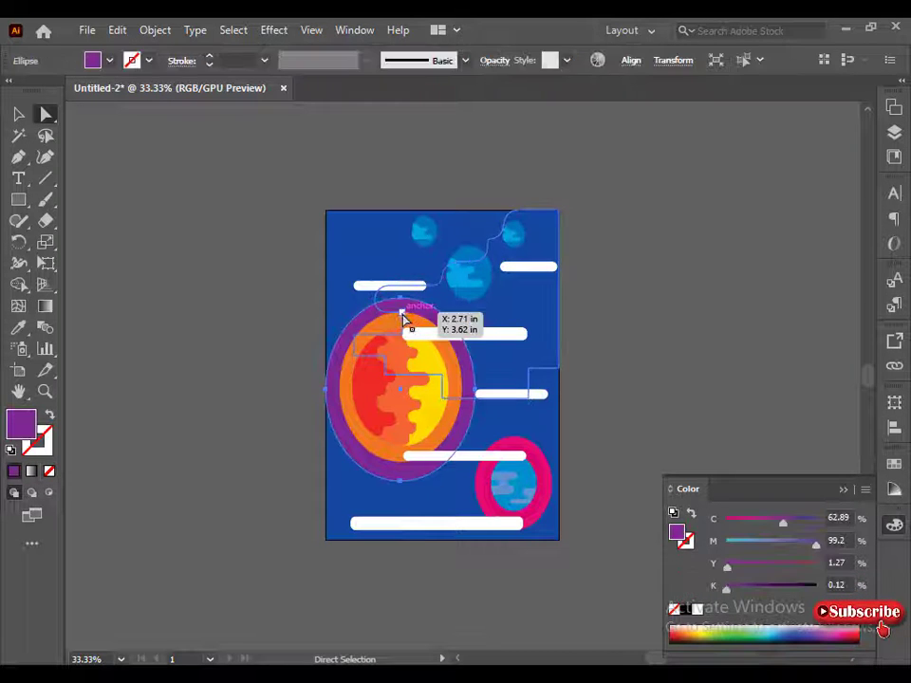
{"action": "left_click", "coordinate": [545, 219]}
{"action": "left_click", "coordinate": [399, 327]}
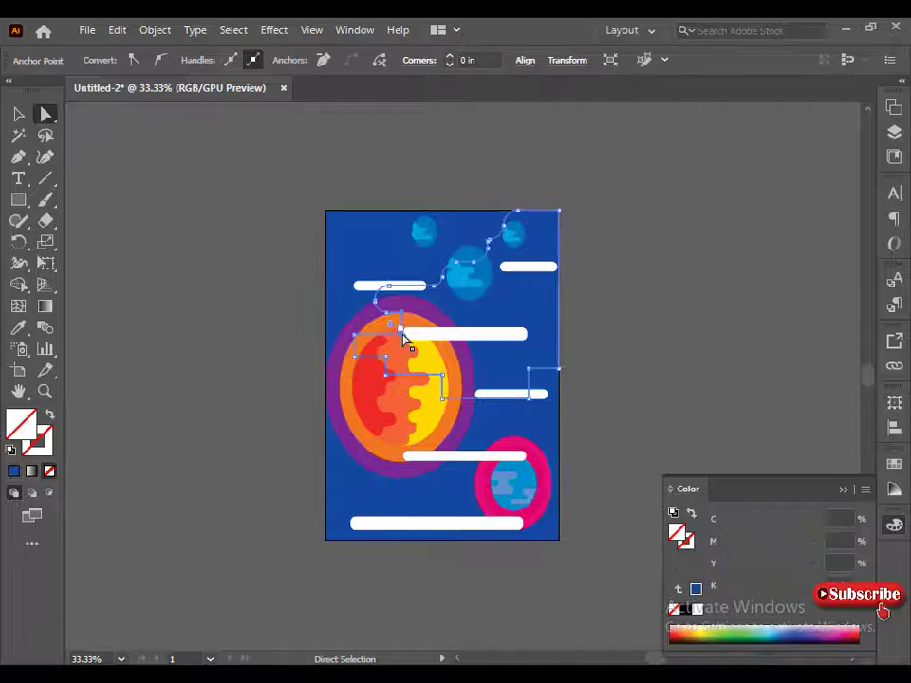
{"action": "left_click", "coordinate": [369, 350]}
{"action": "mouse_move", "coordinate": [389, 382]}
{"action": "left_mouse_down"}
{"action": "mouse_move", "coordinate": [441, 381]}
{"action": "mouse_move", "coordinate": [432, 389]}
{"action": "left_mouse_up"}
{"action": "mouse_move", "coordinate": [529, 397]}
{"action": "left_mouse_down"}
{"action": "mouse_move", "coordinate": [532, 407]}
{"action": "mouse_move", "coordinate": [520, 389]}
{"action": "left_mouse_up"}
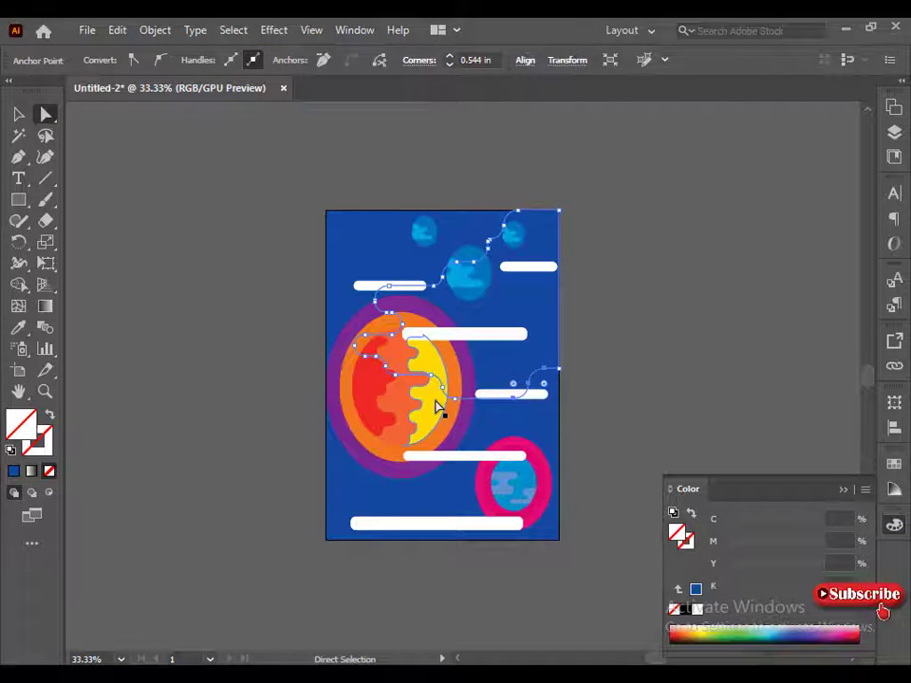
Step: Fill the stepped shape with purple, C 86, M 100, and arrange it behind the planets and bars, just above the blue background
{"action": "left_click", "coordinate": [18, 113]}
{"action": "left_click", "coordinate": [802, 631]}
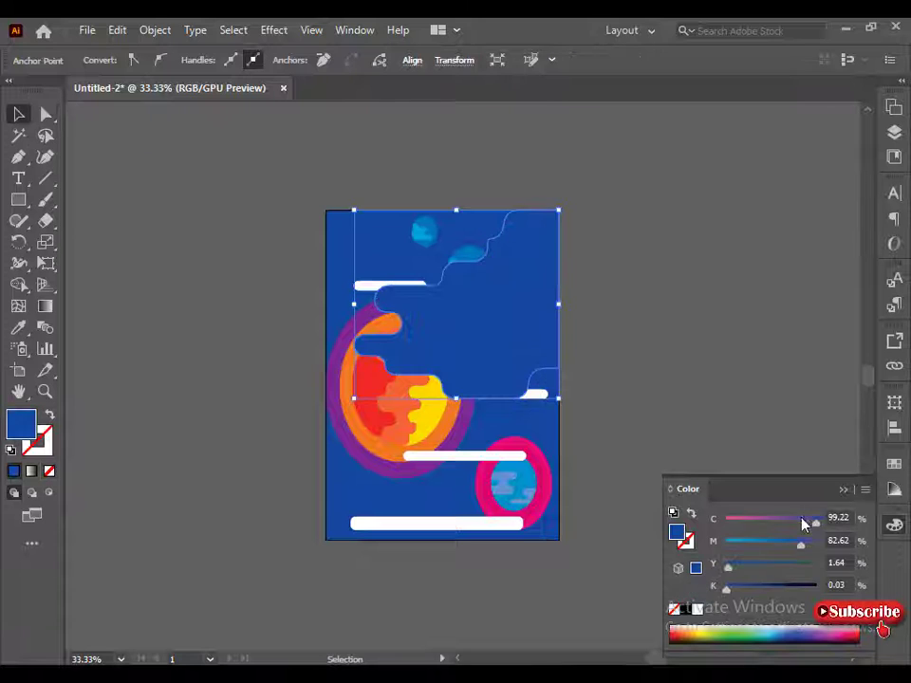
{"action": "left_click", "coordinate": [822, 631]}
{"action": "right_click", "coordinate": [403, 277]}
{"action": "left_click", "coordinate": [650, 633]}
{"action": "right_click", "coordinate": [417, 356]}
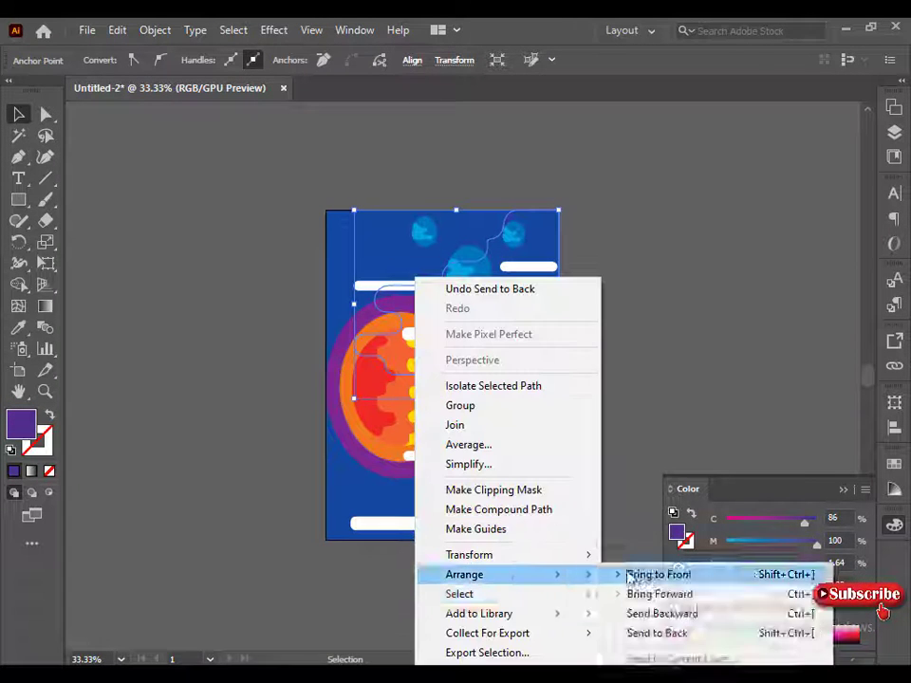
{"action": "left_click", "coordinate": [625, 575]}
Step: Select all six white rounded bars and reduce their opacity to 49%
{"action": "left_click", "coordinate": [427, 525]}
{"action": "left_click", "coordinate": [465, 455], "text": "shift"}
{"action": "left_click", "coordinate": [511, 394], "text": "shift"}
{"action": "left_click", "coordinate": [465, 333], "text": "shift"}
{"action": "left_click", "coordinate": [529, 265], "text": "shift"}
{"action": "left_click", "coordinate": [389, 284], "text": "shift"}
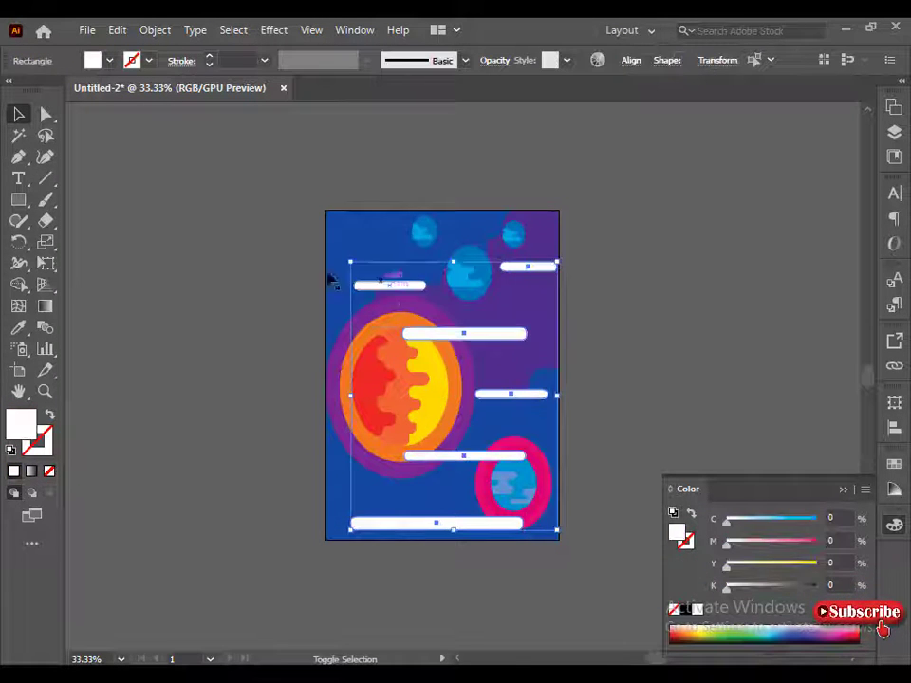
{"action": "left_click", "coordinate": [494, 59]}
{"action": "type", "text": "79"}
{"action": "key", "text": "shift+Down"}
{"action": "key", "text": "shift+Down"}
{"action": "key", "text": "shift+Down"}
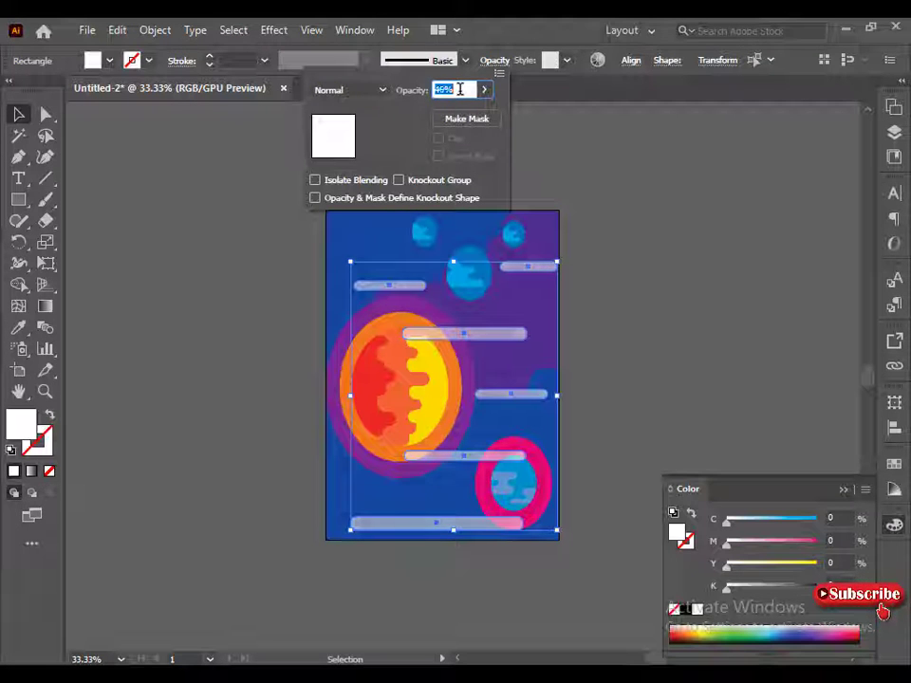
Step: Lower the purple stepped shape's opacity so that it blends into the blue background
{"action": "left_click", "coordinate": [533, 352]}
{"action": "left_click", "coordinate": [494, 60]}
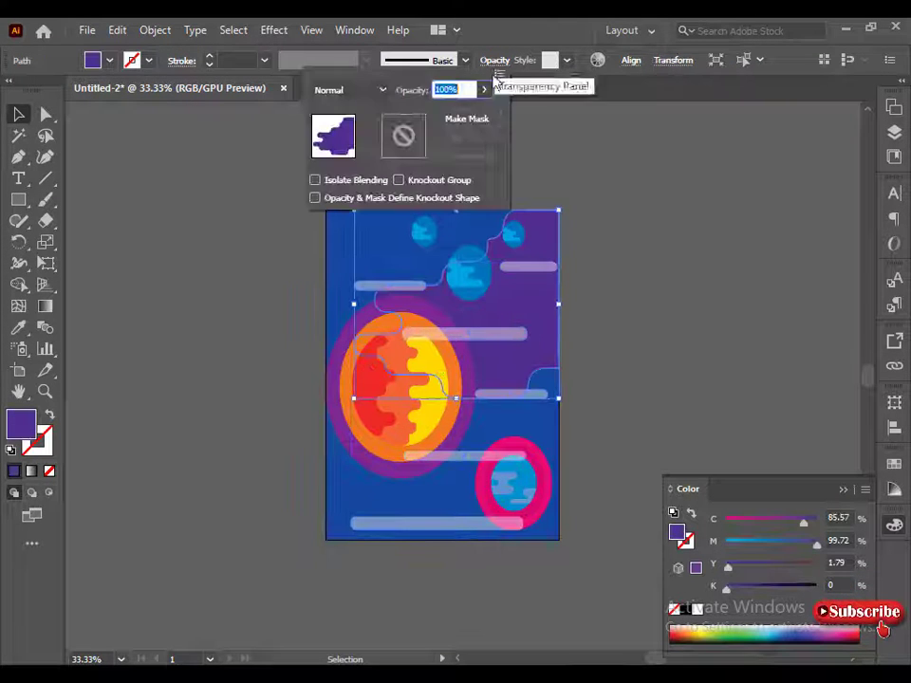
{"action": "type", "text": "77"}
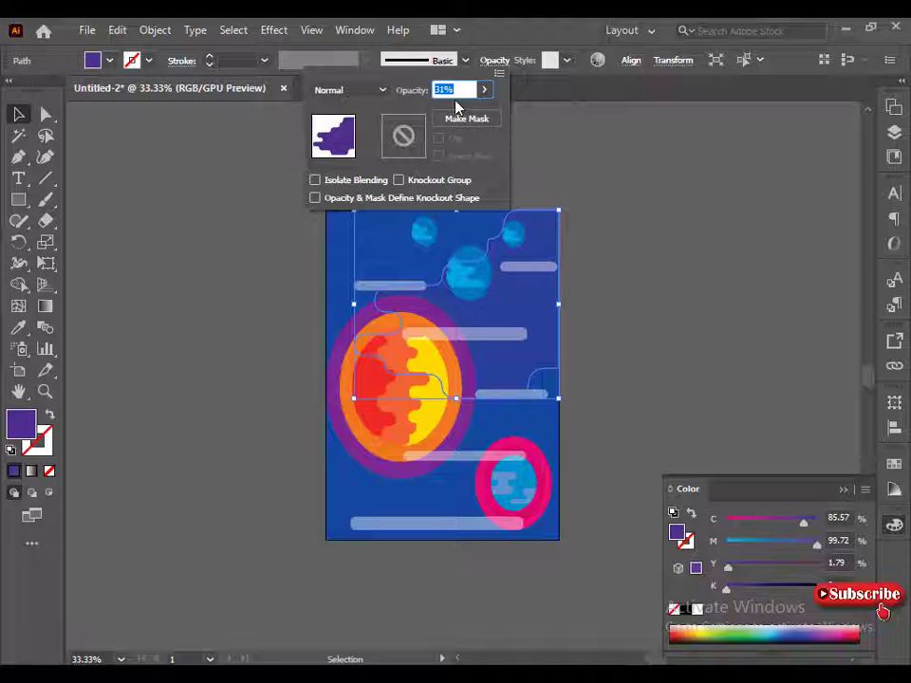
Step: Select the six white rounded bars again, readjust their opacity and deselect them
{"action": "left_click", "coordinate": [456, 523]}
{"action": "left_click", "coordinate": [465, 456], "text": "shift"}
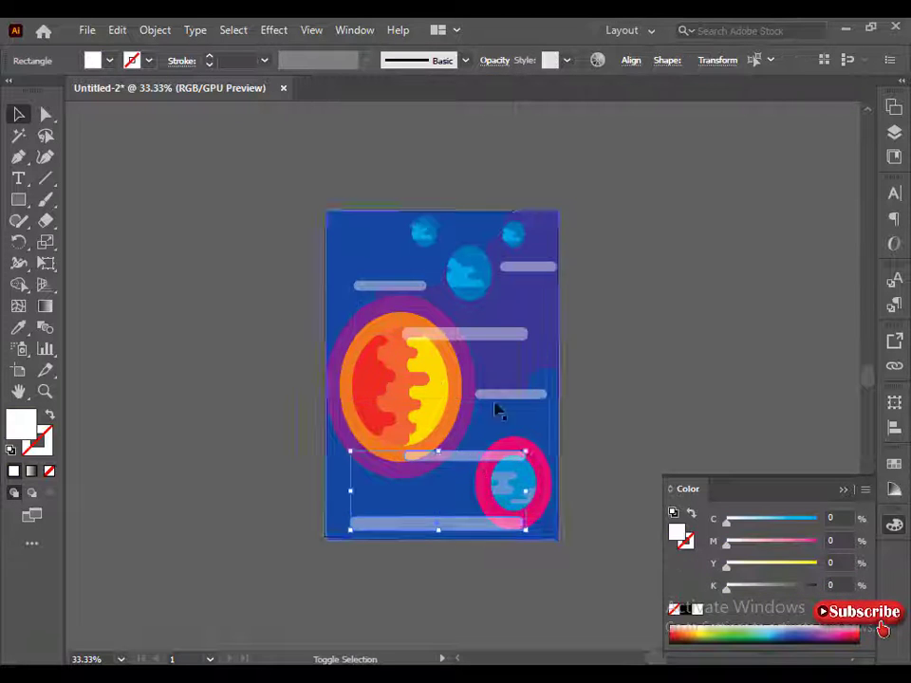
{"action": "left_click", "coordinate": [510, 394], "text": "shift"}
{"action": "left_click", "coordinate": [465, 333], "text": "shift"}
{"action": "left_click", "coordinate": [528, 266], "text": "shift"}
{"action": "left_click", "coordinate": [389, 285], "text": "shift"}
{"action": "left_click", "coordinate": [495, 59]}
{"action": "left_click", "coordinate": [389, 482]}
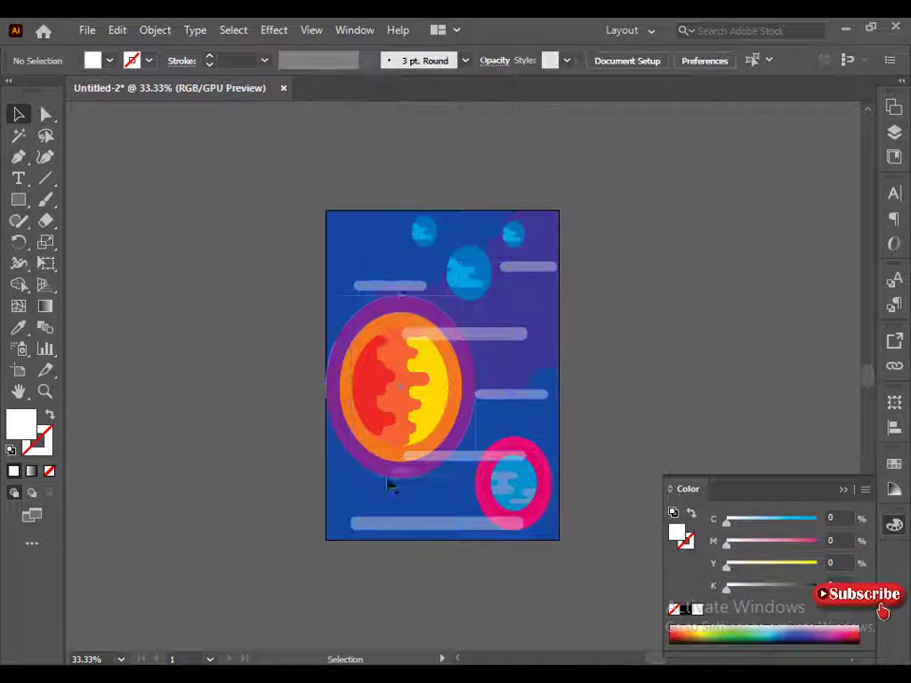
Step: Lower the opacity of the large planet's outer purple ellipse strongly and of its orange ellipse slightly
{"action": "left_click", "coordinate": [394, 467]}
{"action": "left_click", "coordinate": [488, 61]}
{"action": "key", "text": "Escape"}
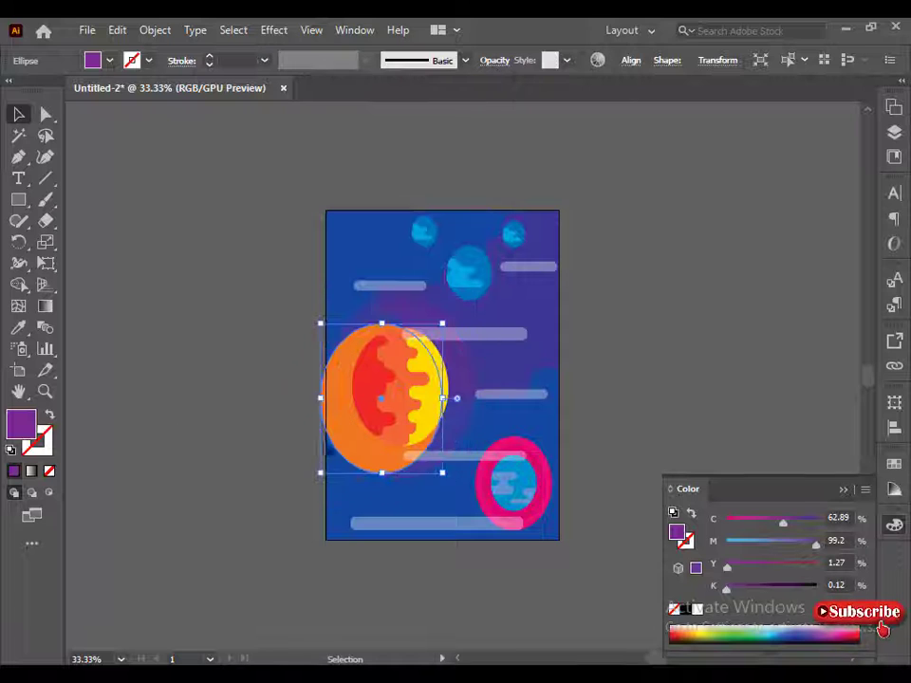
{"action": "left_click", "coordinate": [345, 421]}
{"action": "left_click", "coordinate": [494, 60]}
{"action": "type", "text": "84"}
{"action": "key", "text": "Return"}
{"action": "key", "text": "Escape"}
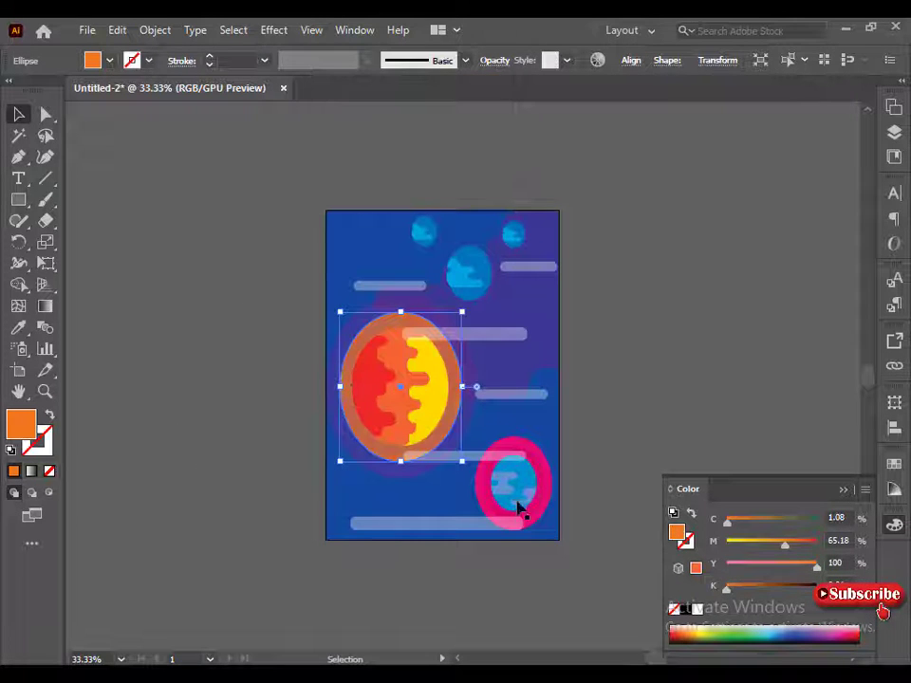
Step: Try reducing the opacity of the blue ellipse inside the pink planet to 30%
{"action": "left_click", "coordinate": [519, 503]}
{"action": "left_click", "coordinate": [494, 60]}
{"action": "key", "text": "Escape"}
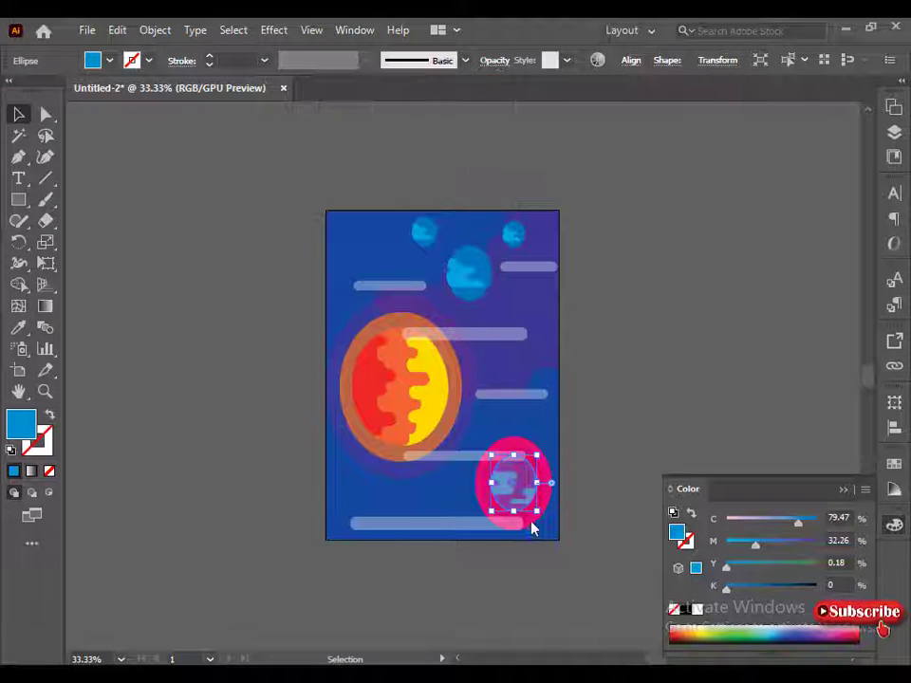
{"action": "left_click", "coordinate": [465, 60]}
{"action": "left_click", "coordinate": [495, 59]}
{"action": "left_click", "coordinate": [531, 484]}
{"action": "left_click", "coordinate": [531, 484]}
{"action": "left_click", "coordinate": [494, 60]}
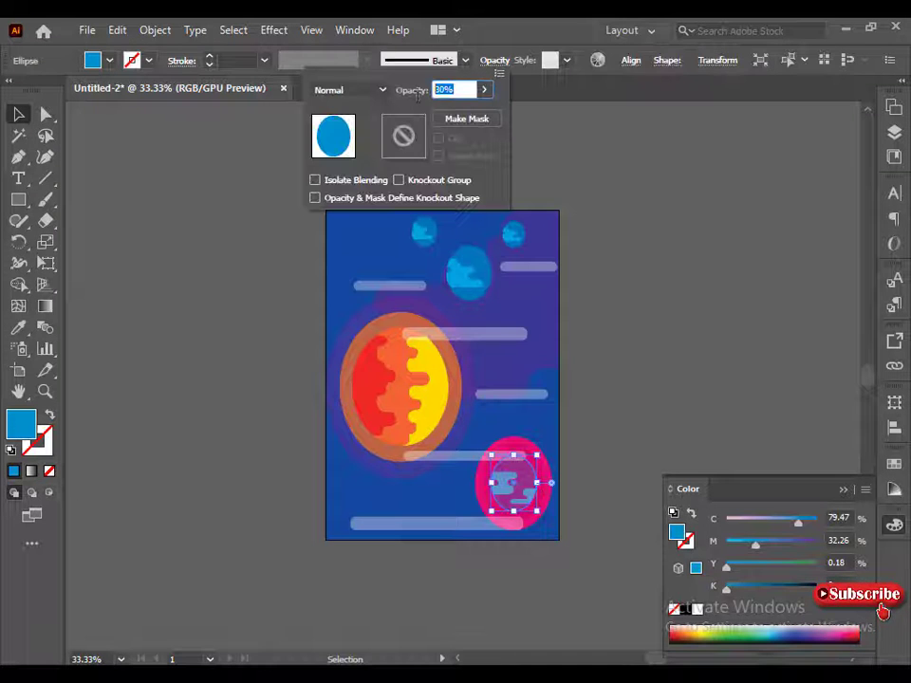
{"action": "key", "text": "Return"}
Step: Set the pink planet's outer ellipse to 42% opacity and lower the opacity of its inner pink ellipse as well
{"action": "left_click", "coordinate": [545, 504]}
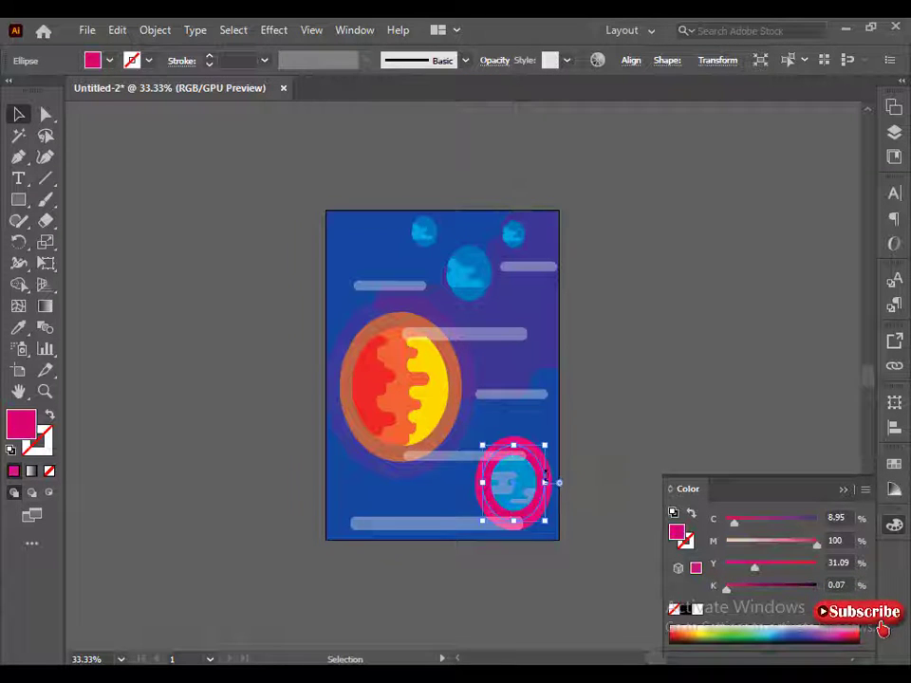
{"action": "left_click", "coordinate": [494, 60]}
{"action": "type", "text": "59"}
{"action": "key", "text": "Return"}
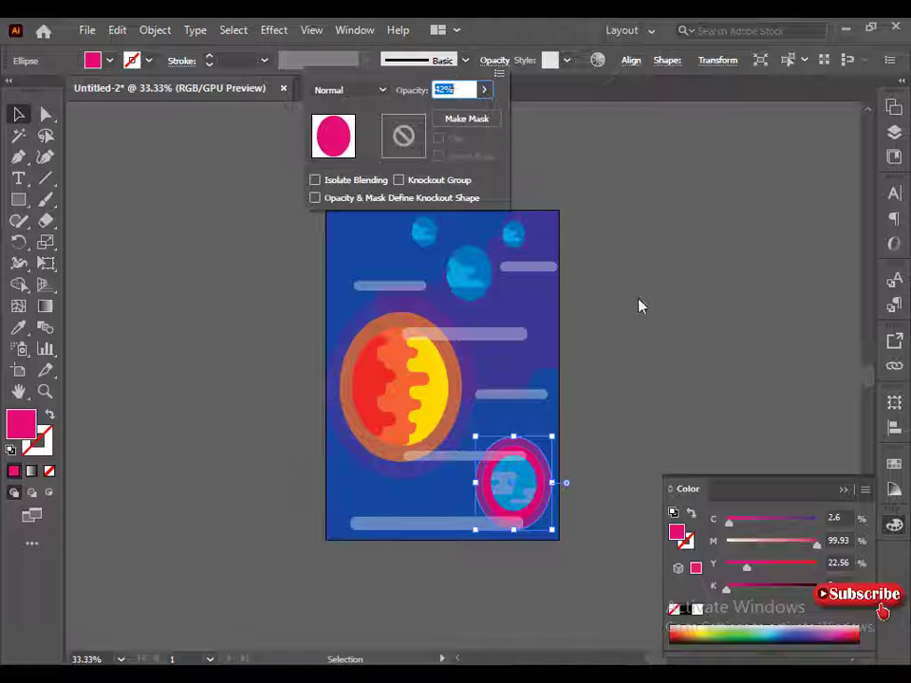
{"action": "left_click", "coordinate": [512, 451]}
{"action": "left_click", "coordinate": [495, 60]}
{"action": "left_click", "coordinate": [256, 497]}
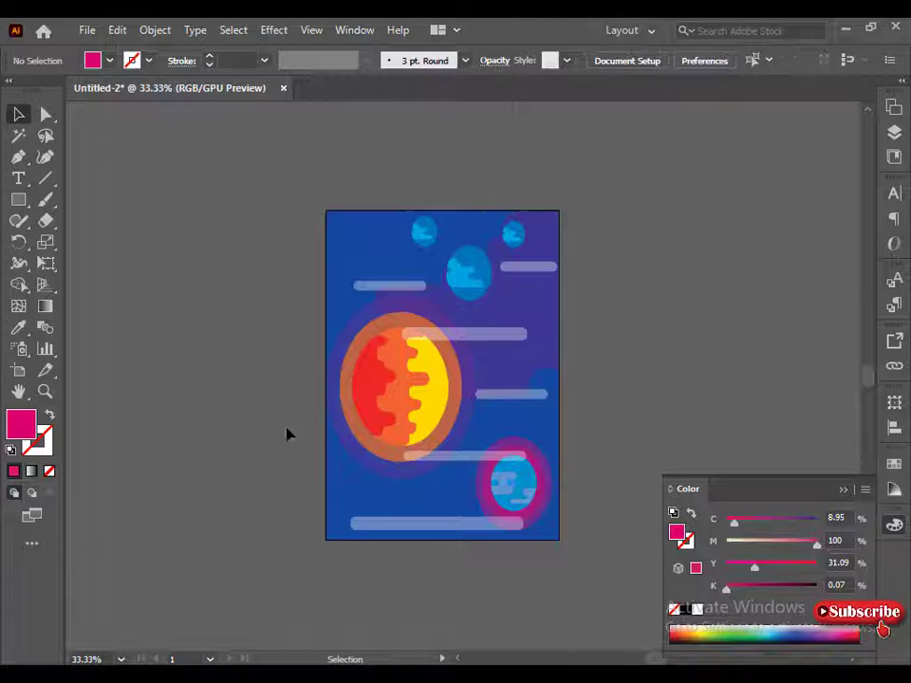
Step: Bring all parts of the large planet to the front, above the translucent bars
{"action": "left_click", "coordinate": [427, 432]}
{"action": "left_click", "coordinate": [329, 349], "text": "shift"}
{"action": "right_click", "coordinate": [360, 328]}
{"action": "left_click", "coordinate": [289, 244]}
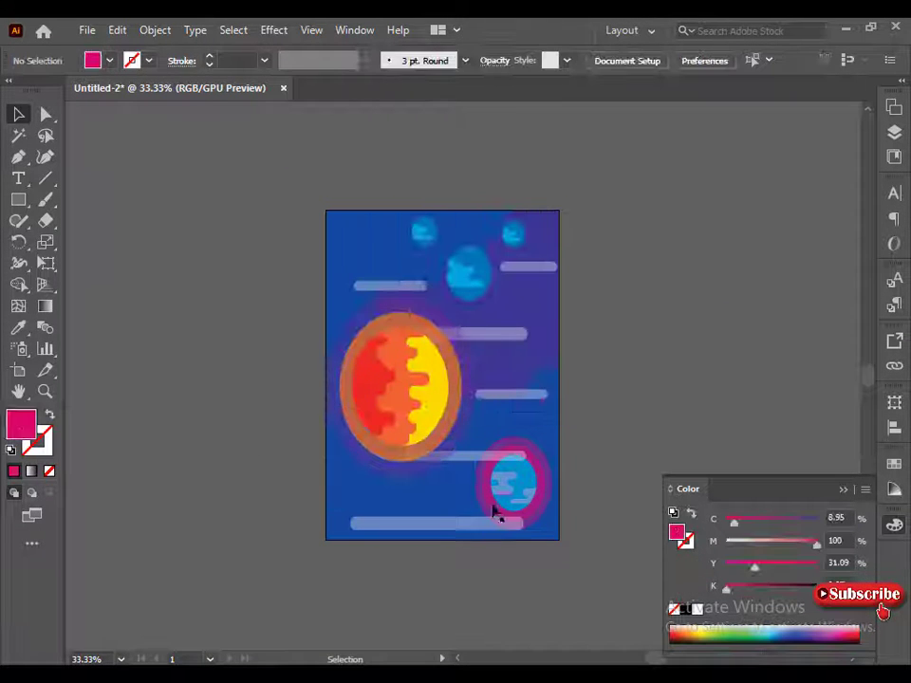
Step: Bring all parts of the small pink-ringed planet to the front, then deselect it
{"action": "left_click", "coordinate": [494, 512]}
{"action": "left_click", "coordinate": [457, 488]}
{"action": "left_click", "coordinate": [507, 499]}
{"action": "right_click", "coordinate": [508, 498]}
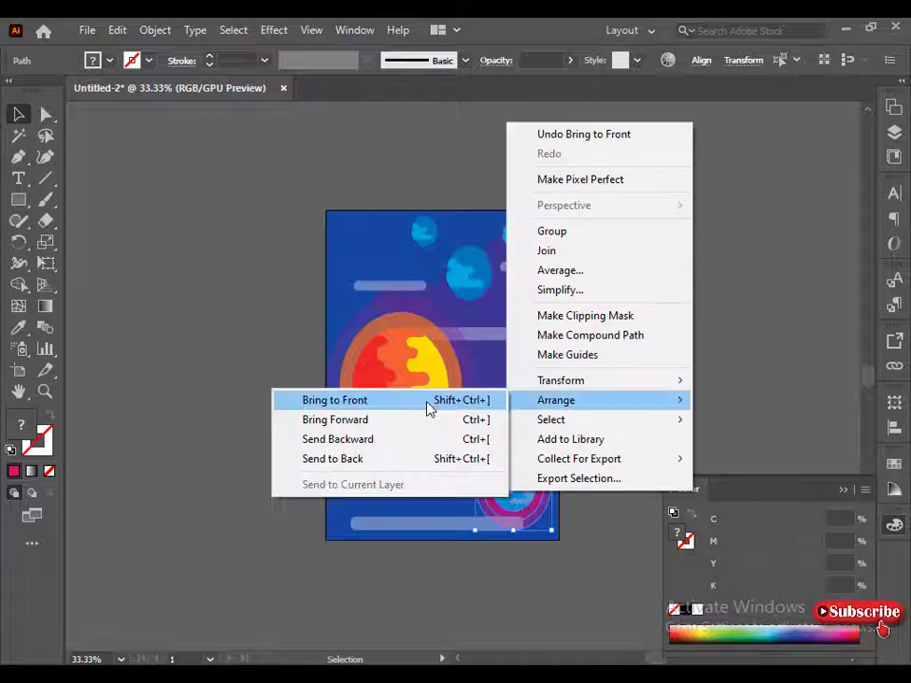
{"action": "left_click", "coordinate": [427, 406]}
{"action": "left_click", "coordinate": [192, 315]}
Step: Paint small white star dots across the poster with the Paintbrush and enlarge the one on the large planet's yellow area
{"action": "key", "text": "d"}
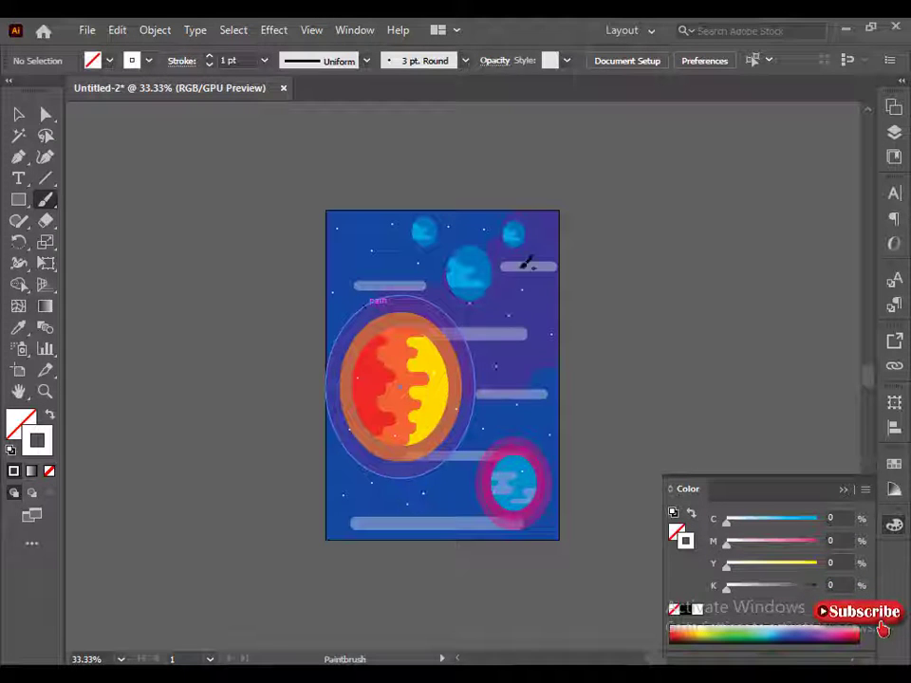
{"action": "key", "text": "v"}
{"action": "key", "text": "ctrl+equal"}
{"action": "key", "text": "ctrl+equal"}
{"action": "left_click", "coordinate": [405, 369]}
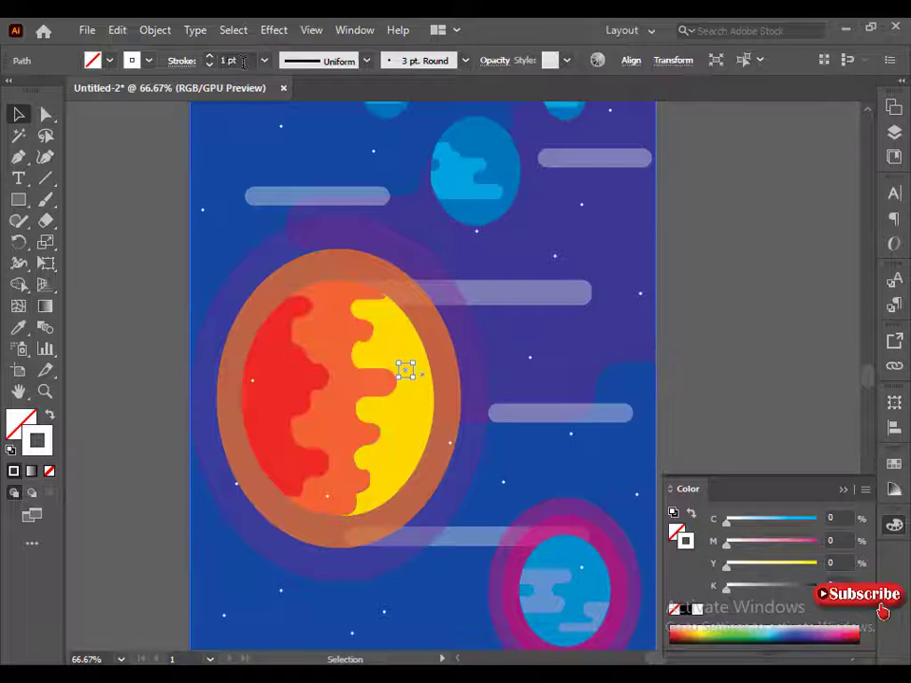
Step: Select eight star dots on and around the two large planets and set their stroke weight to 4 pt
{"action": "left_click", "coordinate": [254, 390]}
{"action": "left_click", "coordinate": [252, 381], "text": "shift"}
{"action": "left_click", "coordinate": [328, 495], "text": "shift"}
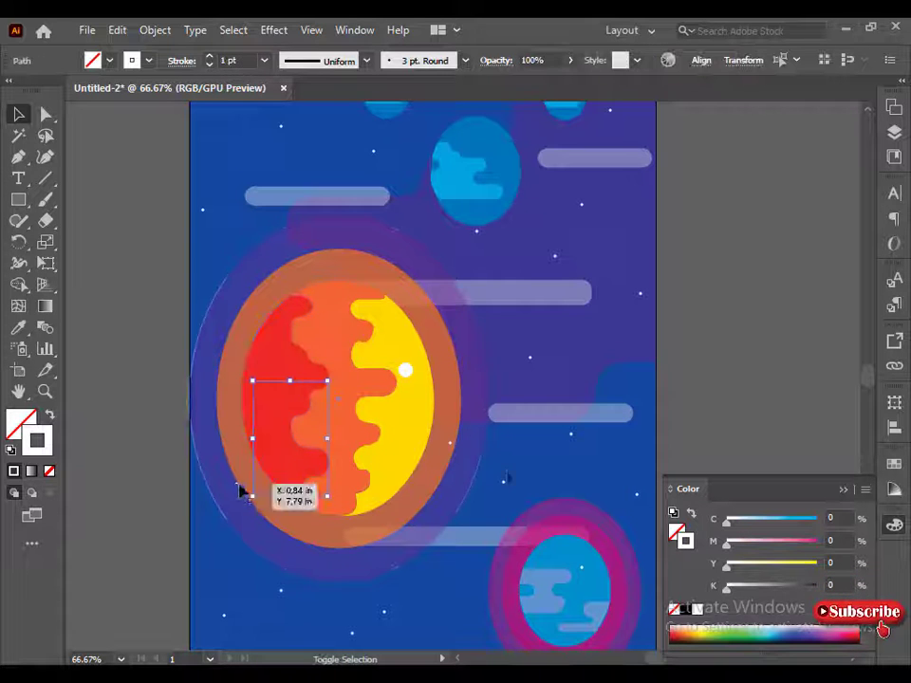
{"action": "left_click", "coordinate": [236, 484], "text": "shift"}
{"action": "left_click", "coordinate": [450, 442], "text": "shift"}
{"action": "left_click", "coordinate": [531, 360], "text": "shift"}
{"action": "left_click", "coordinate": [503, 483], "text": "shift"}
{"action": "left_click", "coordinate": [582, 568], "text": "shift"}
{"action": "left_click", "coordinate": [477, 232], "text": "shift"}
{"action": "left_click", "coordinate": [209, 56]}
{"action": "left_click", "coordinate": [210, 56]}
{"action": "left_click", "coordinate": [210, 56]}
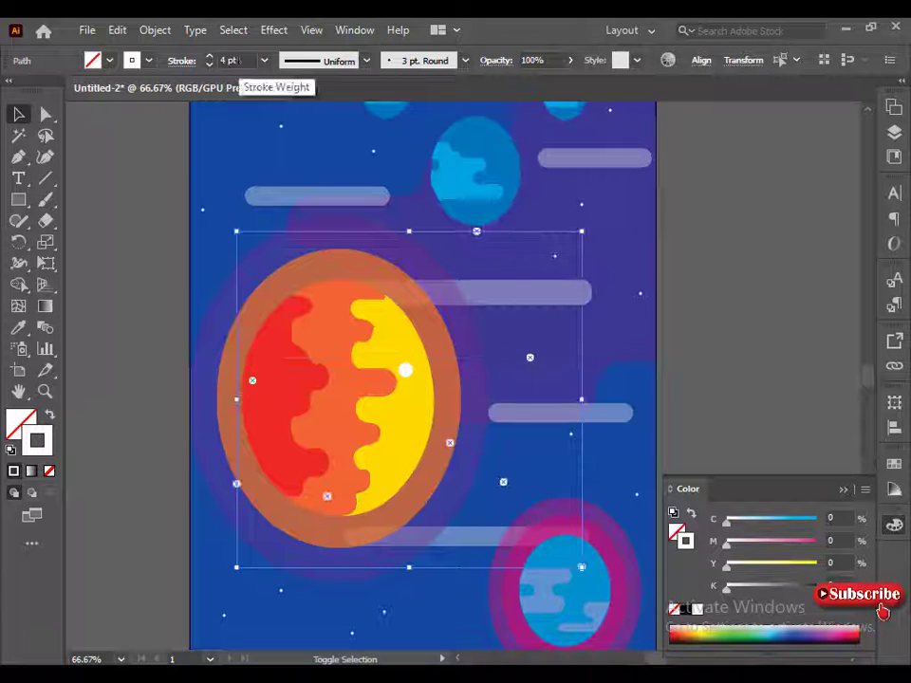